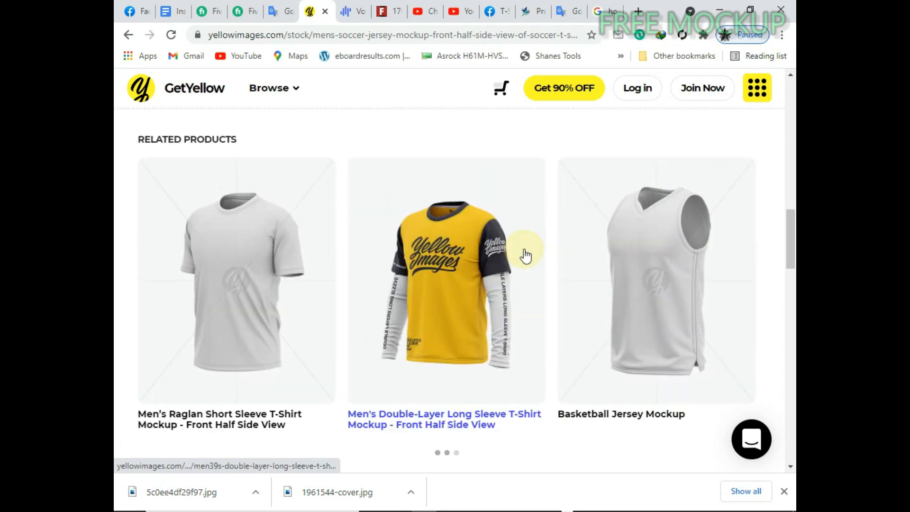
- Open the Front View page of the Men's Soccer Jersey Mockup
{"action": "left_click", "coordinate": [297, 376]}
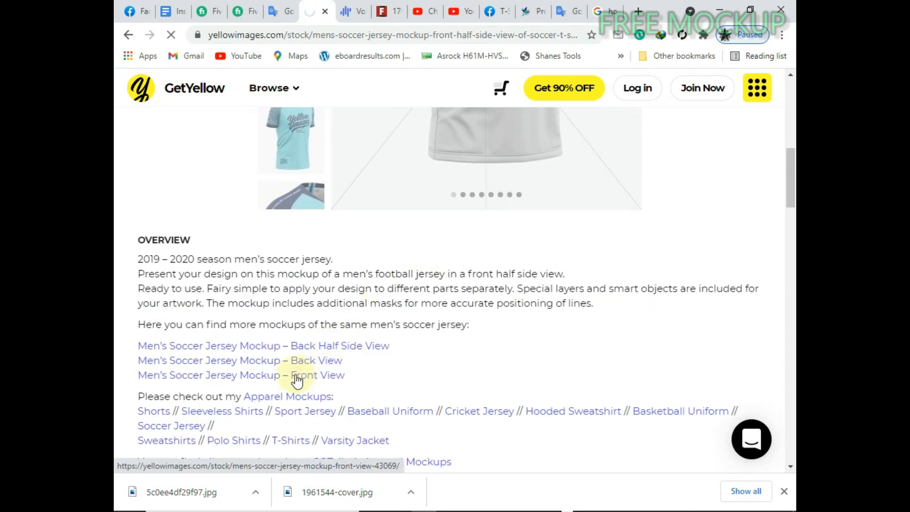
{"action": "scroll", "coordinate": [498, 278], "scroll_direction": "down", "scroll_amount": 5}
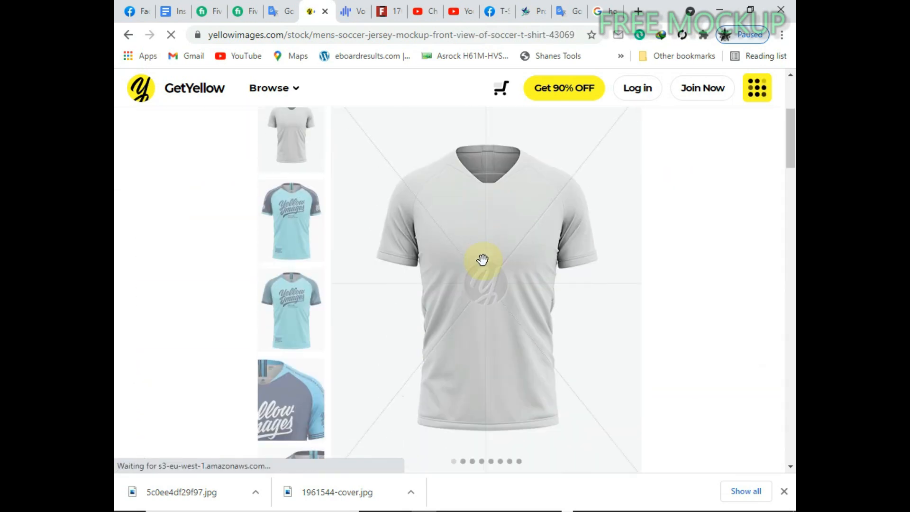
{"action": "right_click", "coordinate": [494, 232]}
{"action": "left_click", "coordinate": [536, 257]}
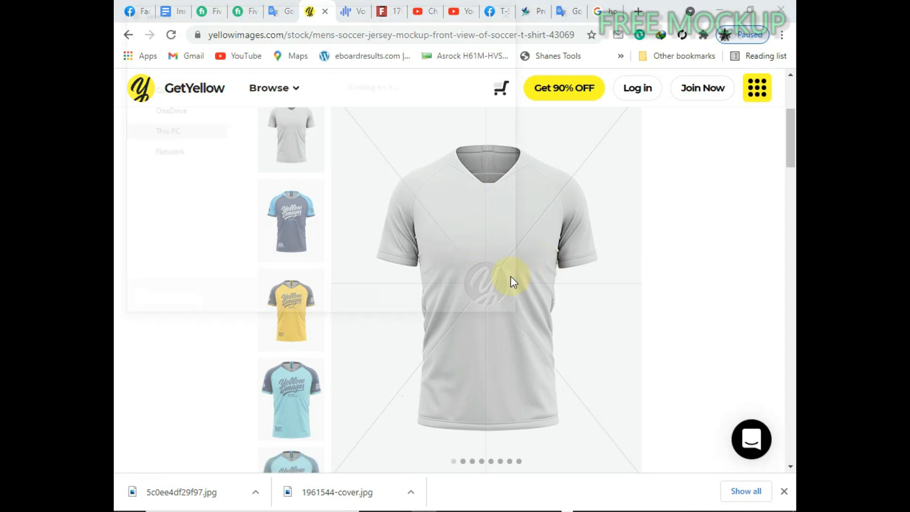
{"action": "left_click", "coordinate": [411, 302]}
- Save the front-view jersey image to the Desktop, using the page title "Men's Soccer Jersey Mockup - Front View Of Soccer T-Shirt" as the file name
{"action": "scroll", "coordinate": [521, 284], "scroll_direction": "up", "scroll_amount": 5}
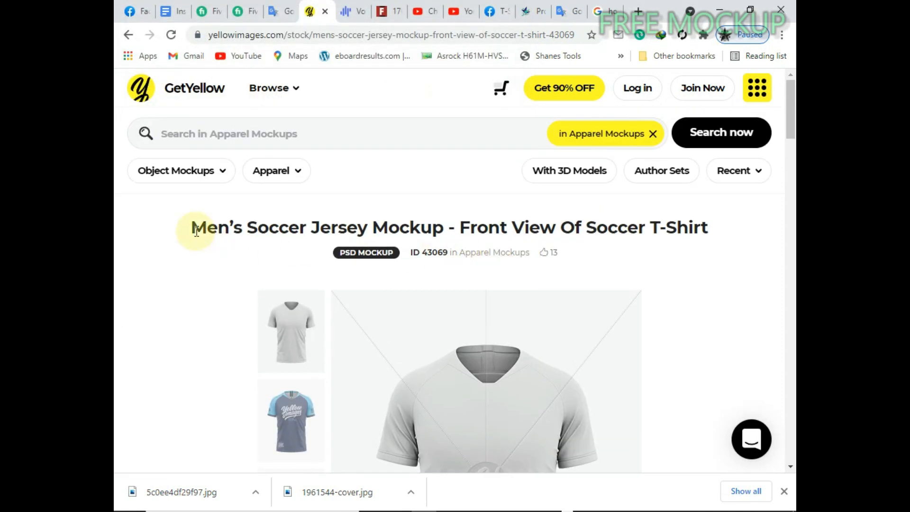
{"action": "left_click_drag", "start_coordinate": [191, 227], "coordinate": [697, 235]}
{"action": "key", "text": "ctrl+c"}
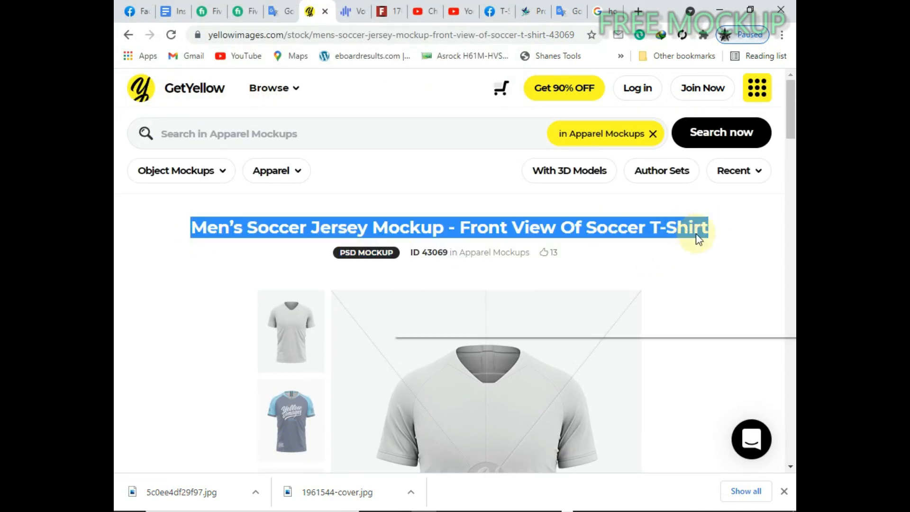
{"action": "right_click", "coordinate": [503, 401]}
{"action": "left_click", "coordinate": [515, 300]}
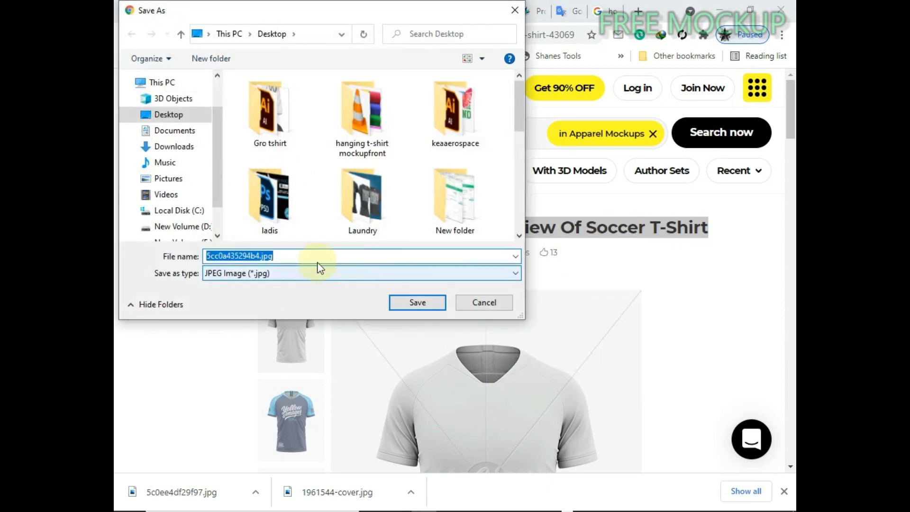
{"action": "right_click", "coordinate": [308, 258]}
{"action": "left_click", "coordinate": [360, 311]}
{"action": "left_click", "coordinate": [416, 303]}
- Open the Back View page of the Men's Soccer Jersey Mockup
{"action": "scroll", "coordinate": [412, 305], "scroll_direction": "down", "scroll_amount": 8}
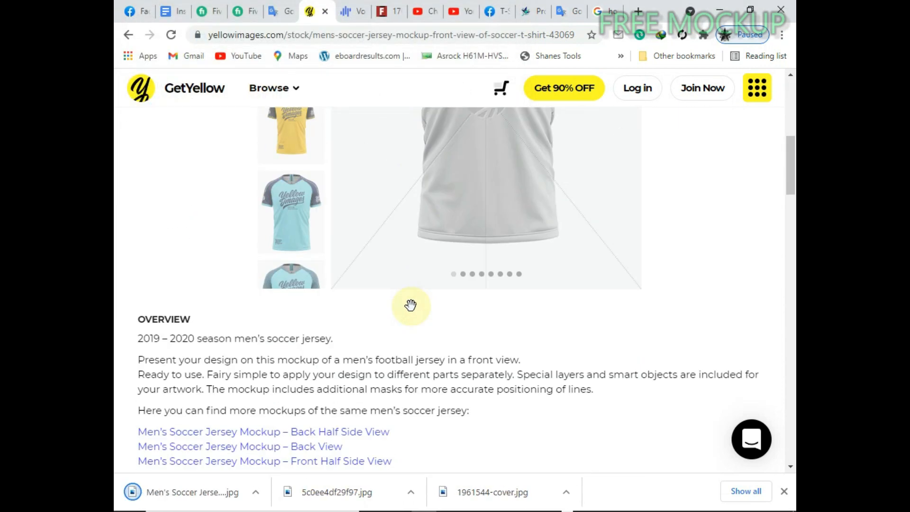
{"action": "left_click", "coordinate": [305, 302]}
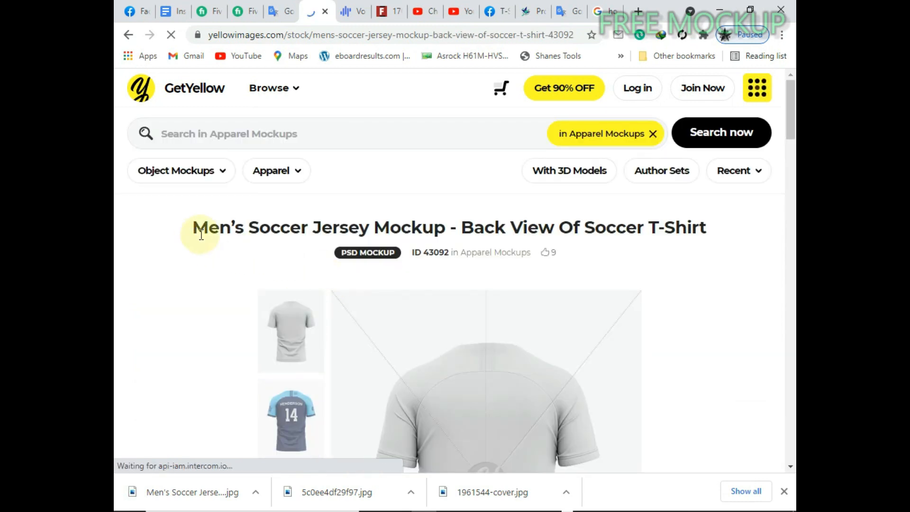
- Copy the page title and save the back-view jersey image to the Desktop as 5cc1ae2a2c7ca.jpg
{"action": "left_click_drag", "start_coordinate": [192, 228], "coordinate": [725, 227]}
{"action": "right_click", "coordinate": [699, 233]}
{"action": "left_click", "coordinate": [699, 235]}
{"action": "scroll", "coordinate": [532, 280], "scroll_direction": "down", "scroll_amount": 4}
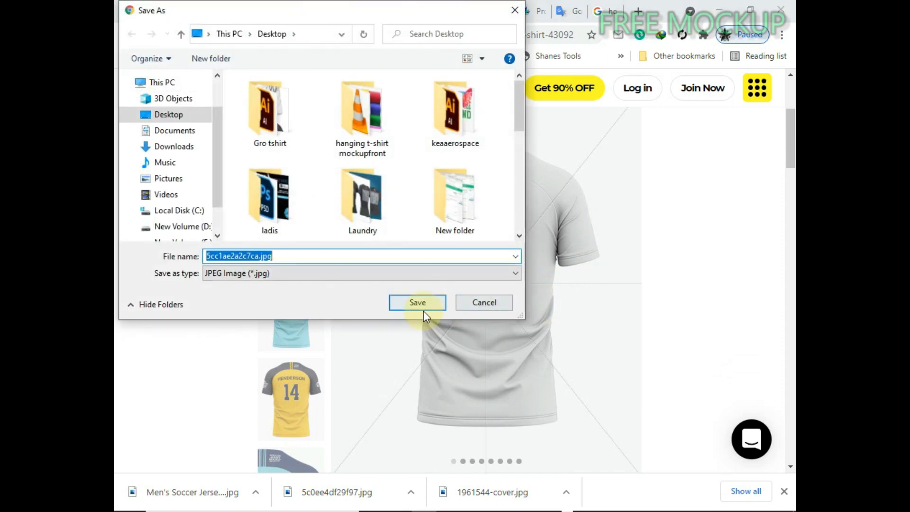
{"action": "left_click", "coordinate": [419, 303]}
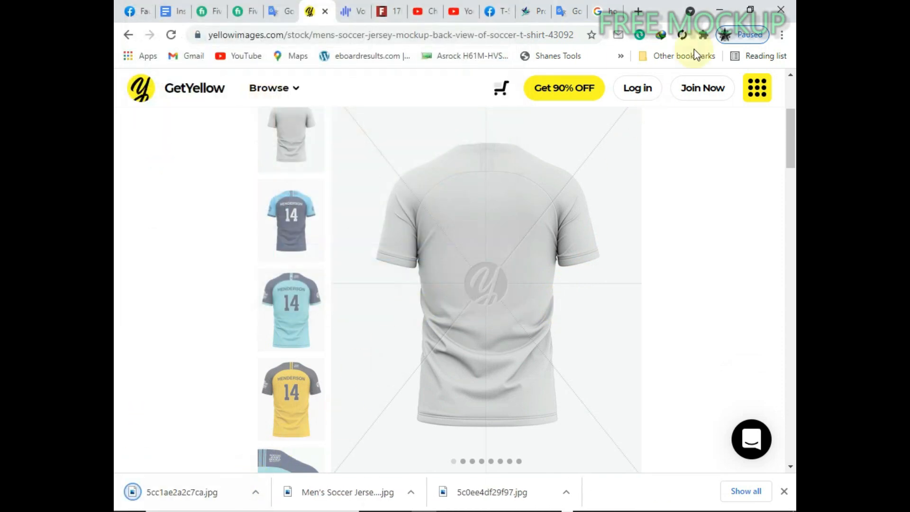
- Rename 5cc1ae2a2c7ca.jpg on the desktop with the copied title, Men's Soccer Jersey Mockup - Back View Of Soccer T-Shirt
{"action": "left_click", "coordinate": [719, 9]}
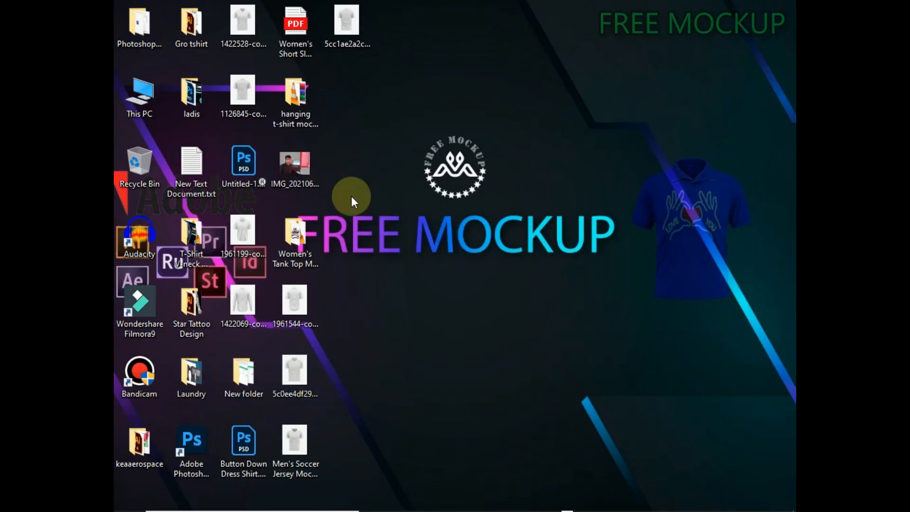
{"action": "double_click", "coordinate": [346, 22]}
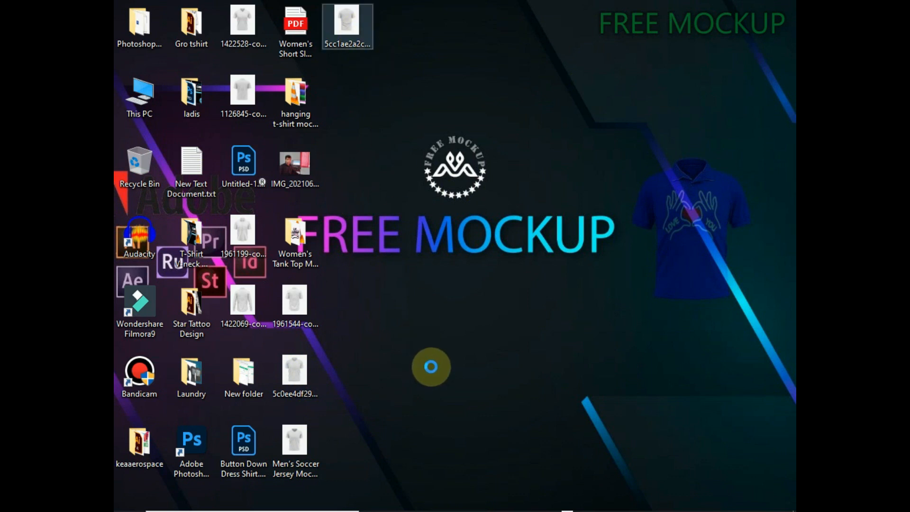
{"action": "right_click", "coordinate": [360, 31]}
{"action": "left_click", "coordinate": [422, 435]}
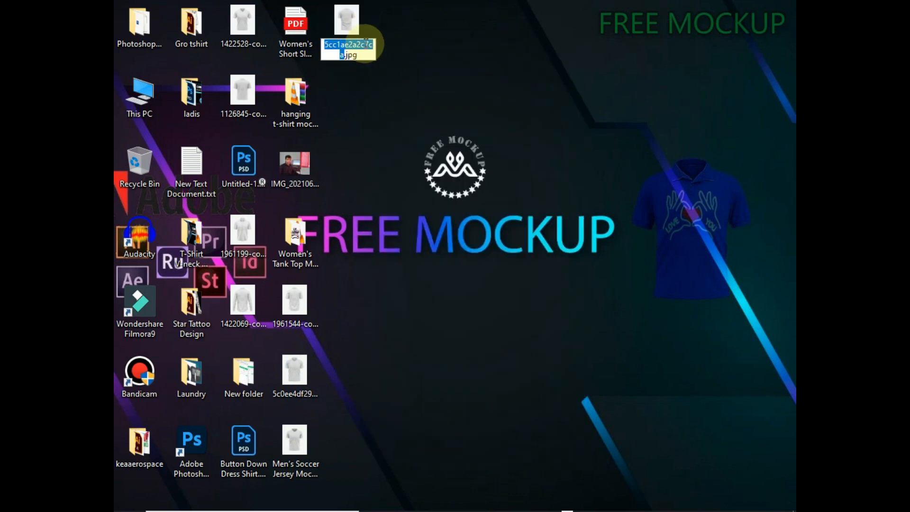
{"action": "right_click", "coordinate": [360, 44]}
{"action": "left_click", "coordinate": [410, 101]}
{"action": "key", "text": "Return"}
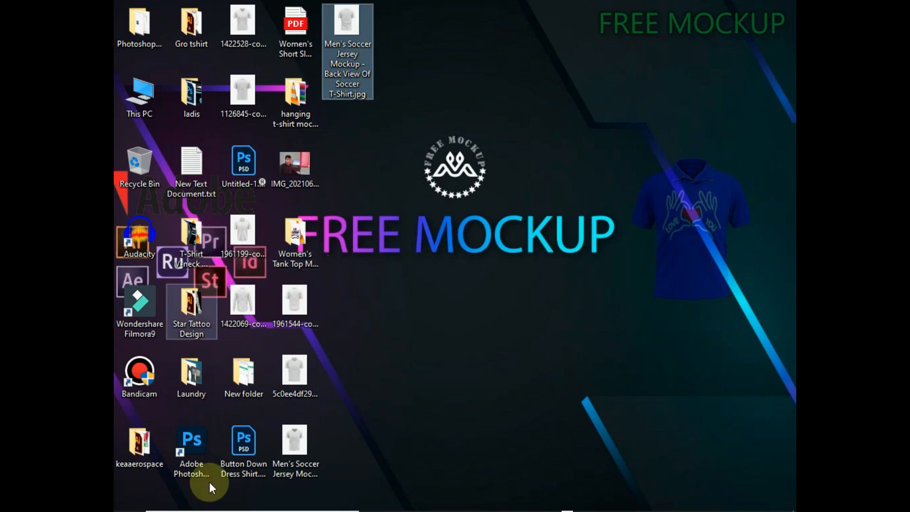
- Place the two Men's Soccer Jersey images from the desktop into the Untitled-1.psd document in Photoshop
{"action": "mouse_move", "coordinate": [410, 488]}
{"action": "left_click", "coordinate": [379, 504]}
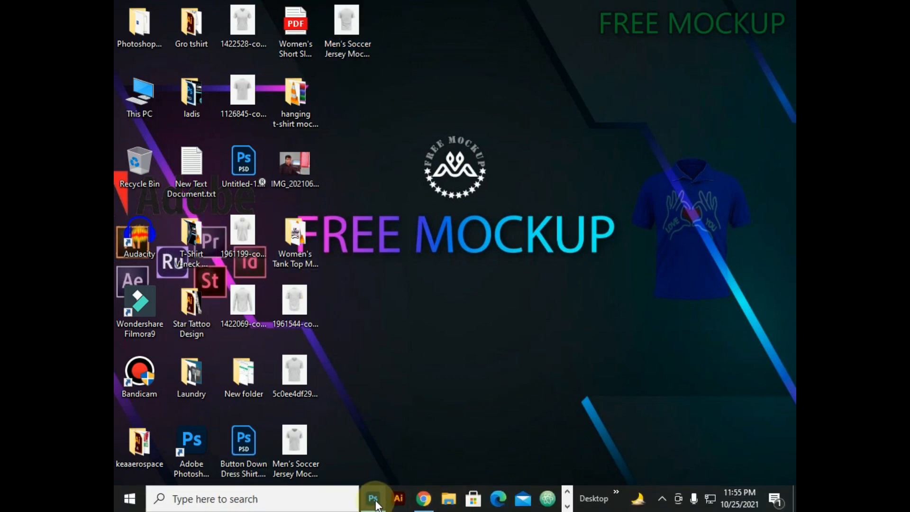
{"action": "left_click", "coordinate": [372, 496]}
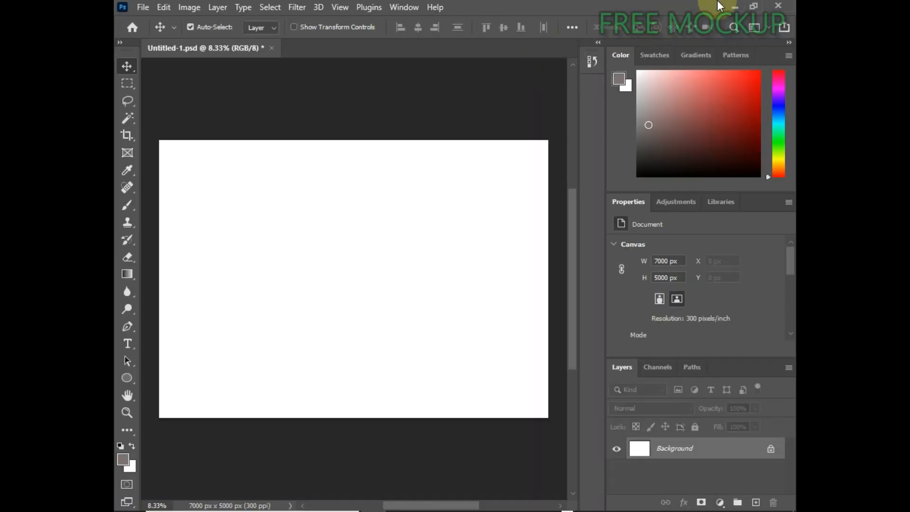
{"action": "left_click", "coordinate": [734, 7]}
{"action": "right_click", "coordinate": [396, 395]}
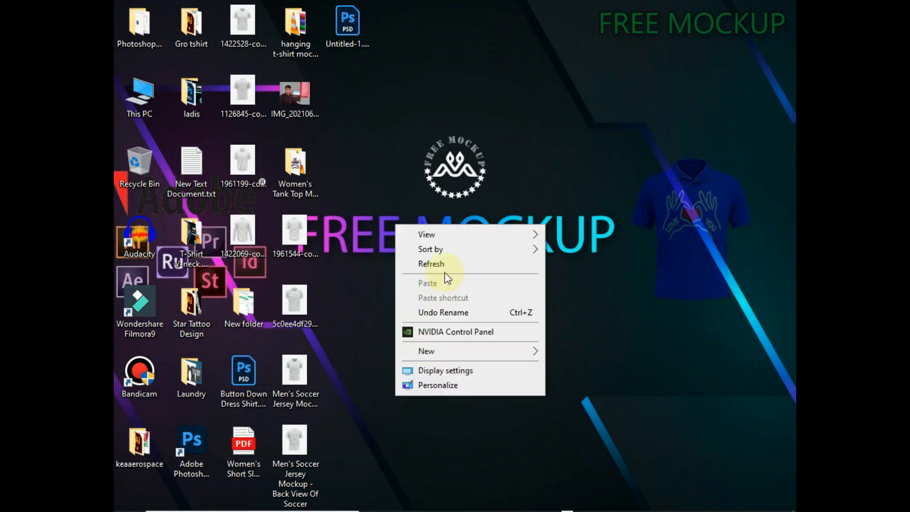
{"action": "left_click", "coordinate": [444, 263]}
{"action": "left_click_drag", "start_coordinate": [343, 377], "coordinate": [296, 456]}
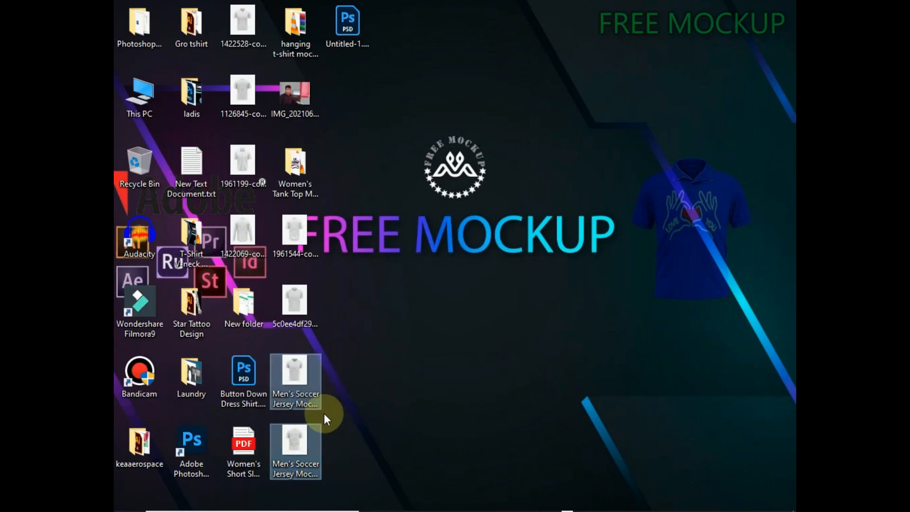
{"action": "left_click_drag", "start_coordinate": [289, 375], "coordinate": [339, 305]}
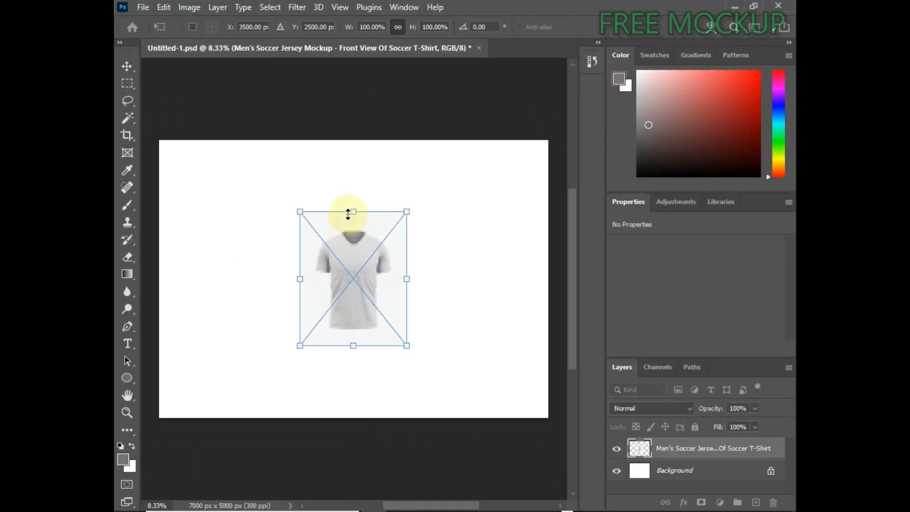
- Enlarge the placed front-view jersey to about 4524 x 5630 px on the left half of the canvas and commit it
{"action": "left_click_drag", "start_coordinate": [354, 203], "coordinate": [353, 90]}
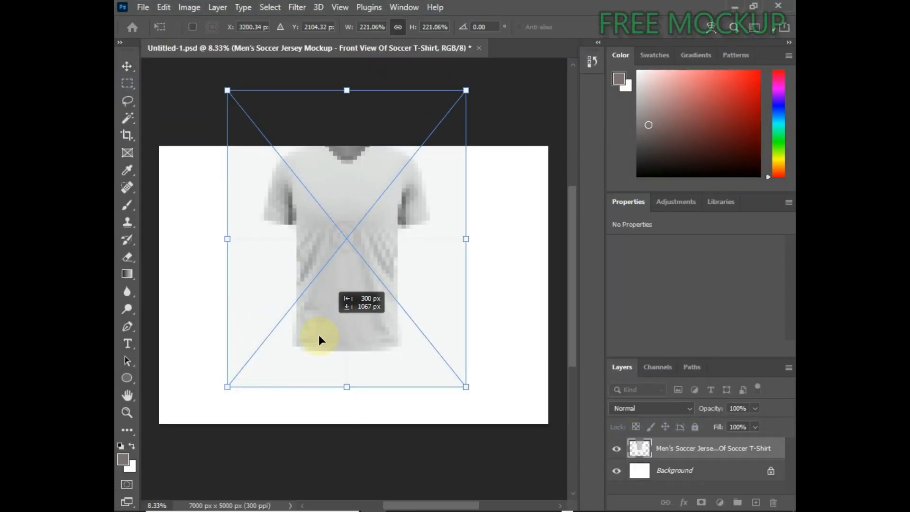
{"action": "left_click_drag", "start_coordinate": [318, 337], "coordinate": [280, 327]}
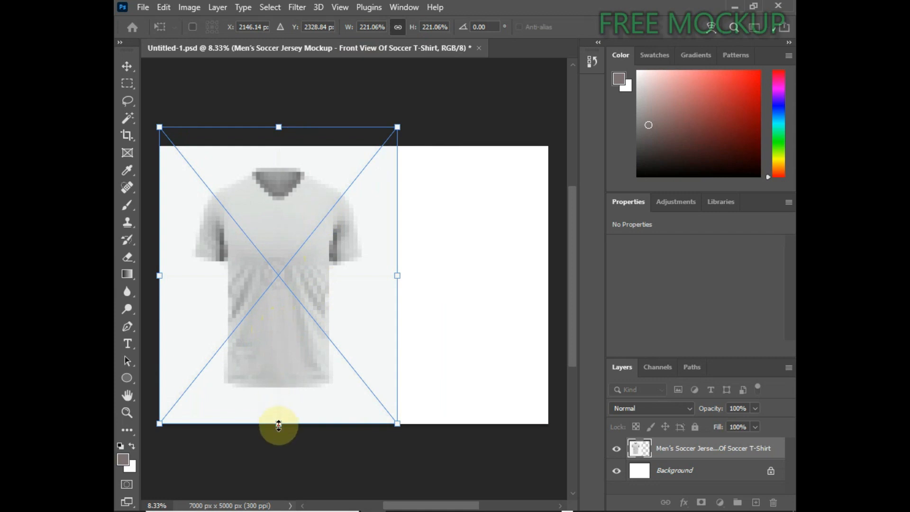
{"action": "left_click_drag", "start_coordinate": [279, 425], "coordinate": [279, 441]}
{"action": "left_click", "coordinate": [127, 66]}
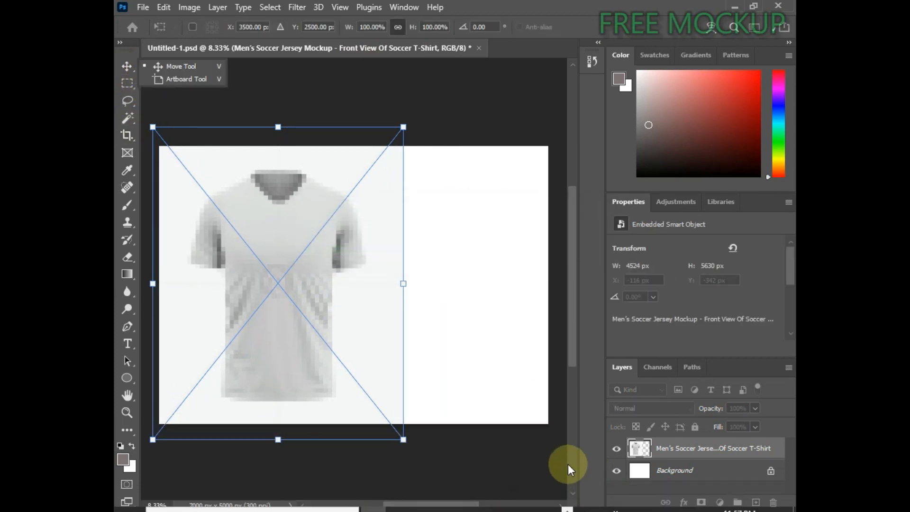
- Enlarge the placed back-view jersey to about 4208 x 5238 px and position it on the right half of the canvas
{"action": "left_click", "coordinate": [354, 219]}
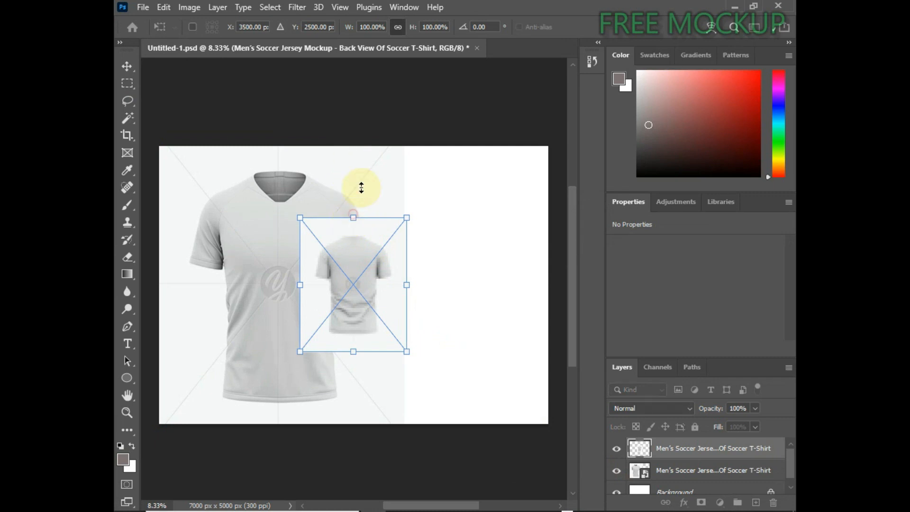
{"action": "left_click_drag", "start_coordinate": [361, 188], "coordinate": [361, 125]}
{"action": "left_click_drag", "start_coordinate": [353, 225], "coordinate": [459, 280]}
{"action": "left_click_drag", "start_coordinate": [465, 184], "coordinate": [465, 138]}
{"action": "left_click_drag", "start_coordinate": [450, 335], "coordinate": [437, 346]}
{"action": "left_click_drag", "start_coordinate": [446, 159], "coordinate": [442, 138]}
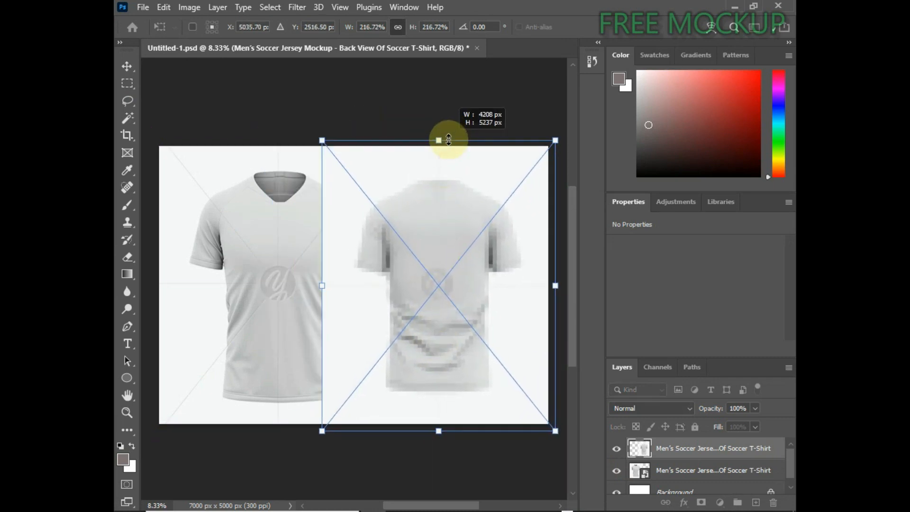
{"action": "left_click_drag", "start_coordinate": [443, 236], "coordinate": [452, 235]}
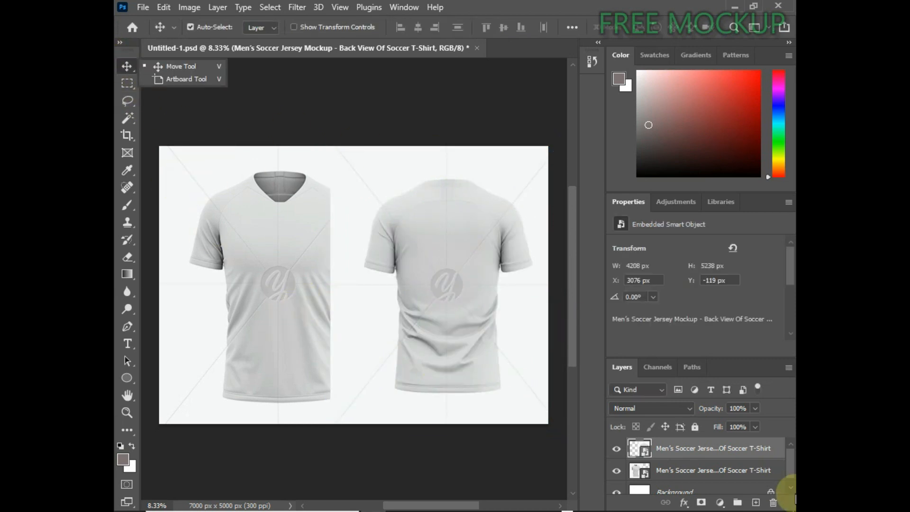
- Move the front-view layer above the back-view layer and convert each of the two jersey layers to a smart object
{"action": "left_click", "coordinate": [725, 471]}
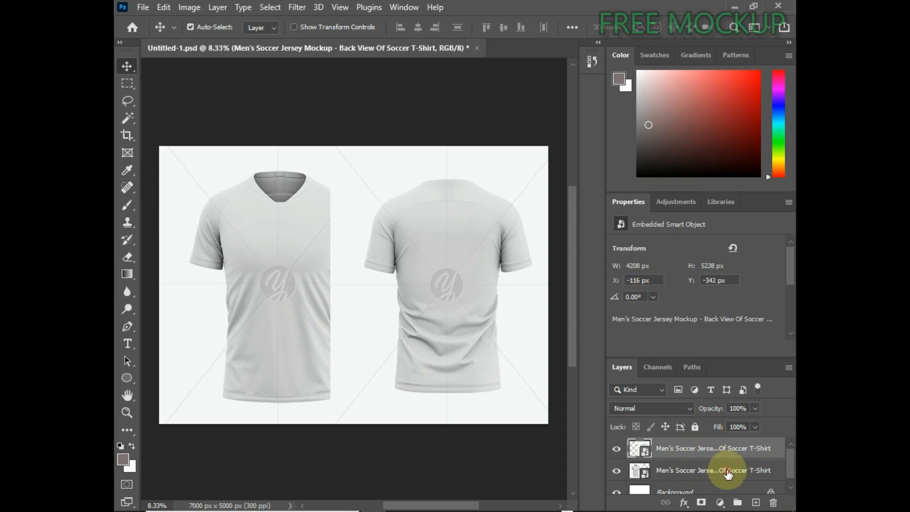
{"action": "left_click_drag", "start_coordinate": [721, 471], "coordinate": [694, 460]}
{"action": "right_click", "coordinate": [694, 459]}
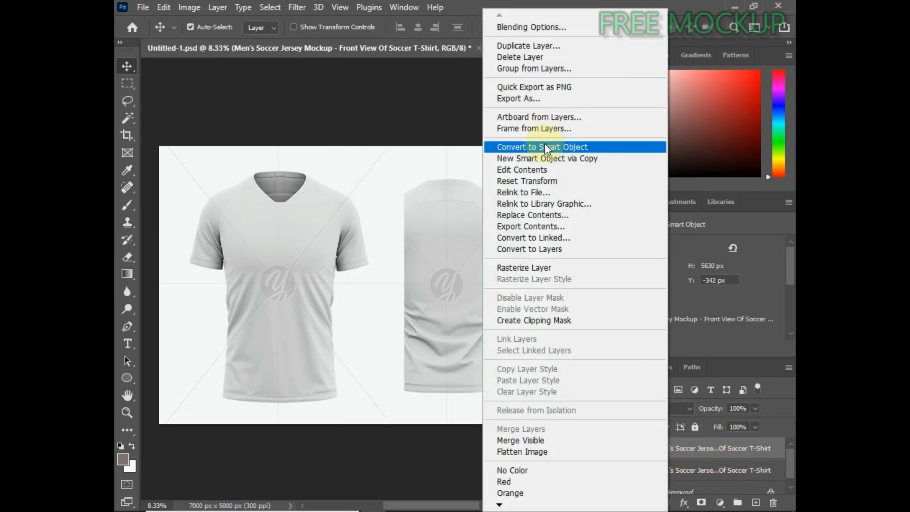
{"action": "left_click", "coordinate": [545, 151]}
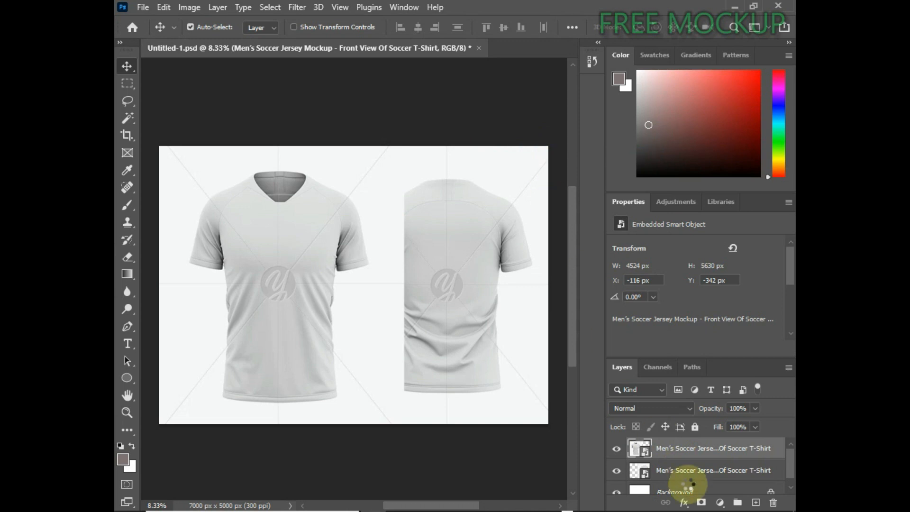
{"action": "right_click", "coordinate": [687, 474]}
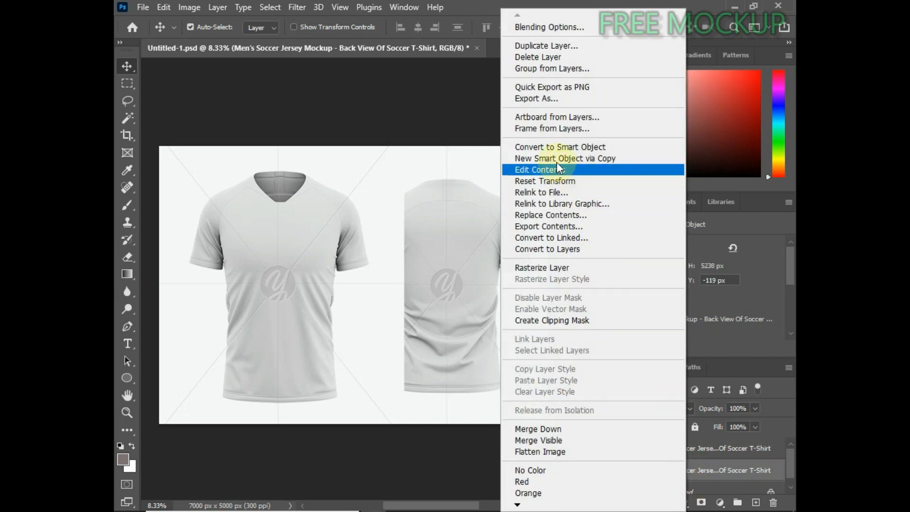
{"action": "left_click", "coordinate": [548, 147]}
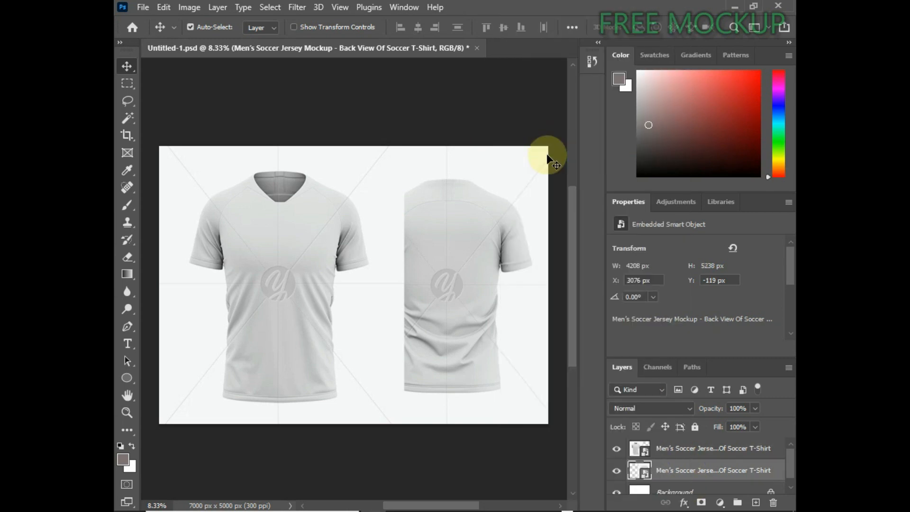
- Open the contents of the front-view jersey smart object for editing
{"action": "left_click", "coordinate": [647, 458]}
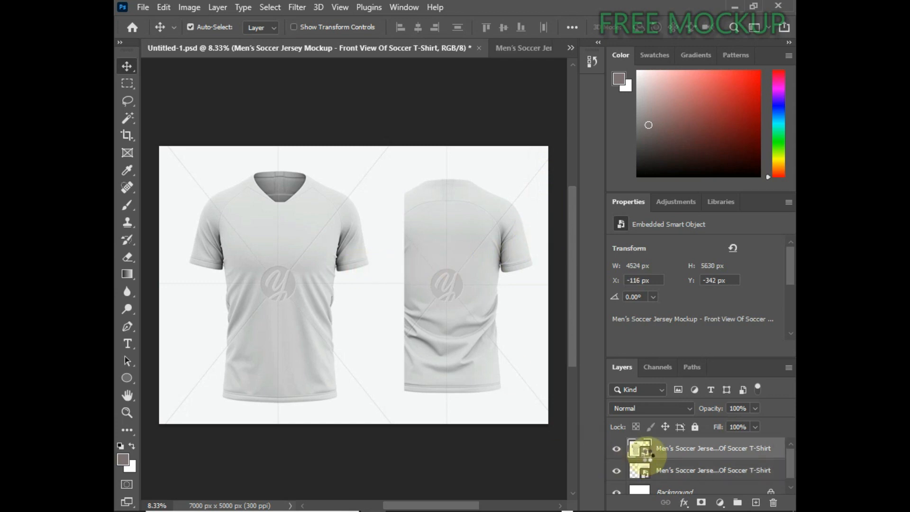
{"action": "double_click", "coordinate": [640, 448]}
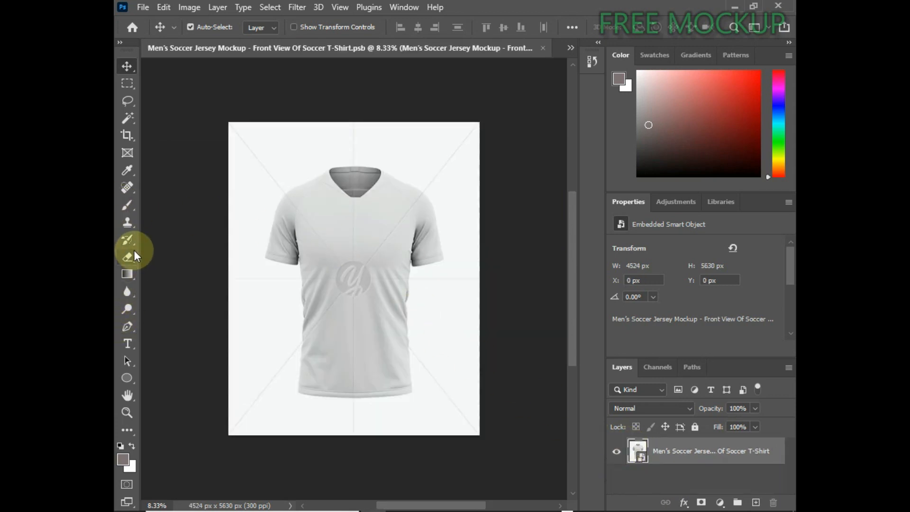
- Activate the Spot Healing Brush and rasterize the front-view jersey layer so it can be retouched
{"action": "right_click", "coordinate": [127, 209]}
{"action": "left_click", "coordinate": [166, 204]}
{"action": "right_click", "coordinate": [127, 188]}
{"action": "left_click", "coordinate": [152, 190]}
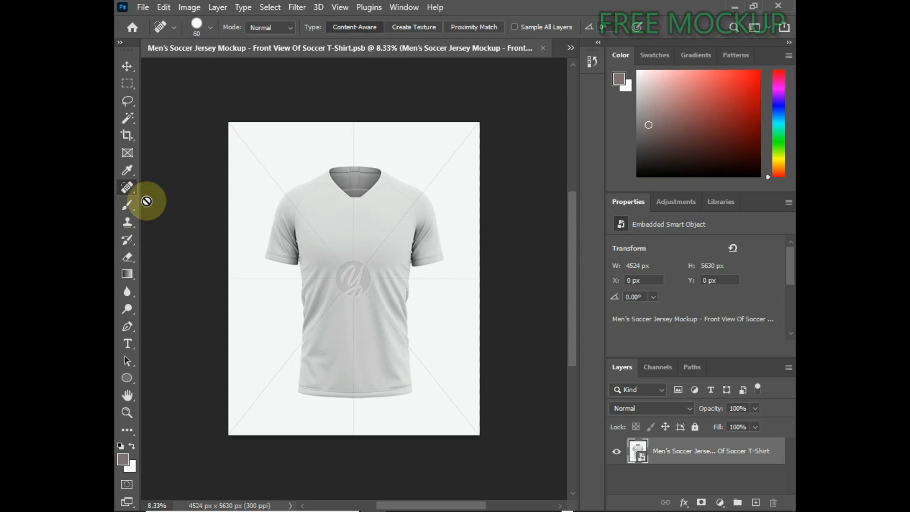
{"action": "key", "text": "ctrl+plus"}
{"action": "left_click", "coordinate": [240, 209]}
{"action": "left_click", "coordinate": [410, 227]}
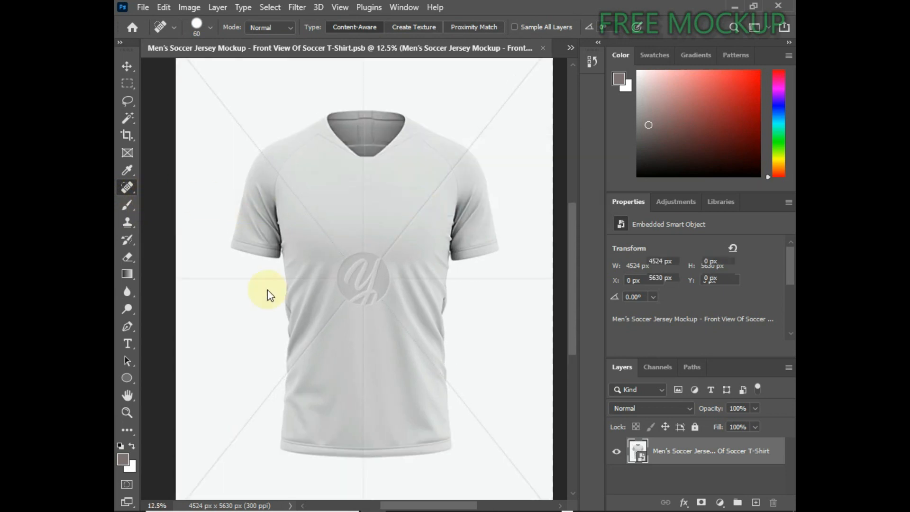
{"action": "key", "text": "ctrl+plus"}
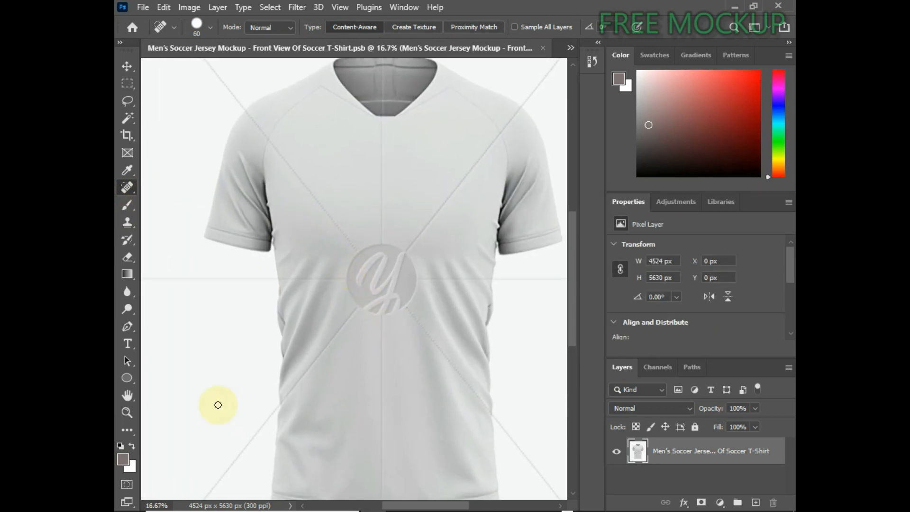
- Heal the diagonal watermark lines running from both shoulders across the upper chest with the Spot Healing Brush
{"action": "key", "text": "ctrl+plus"}
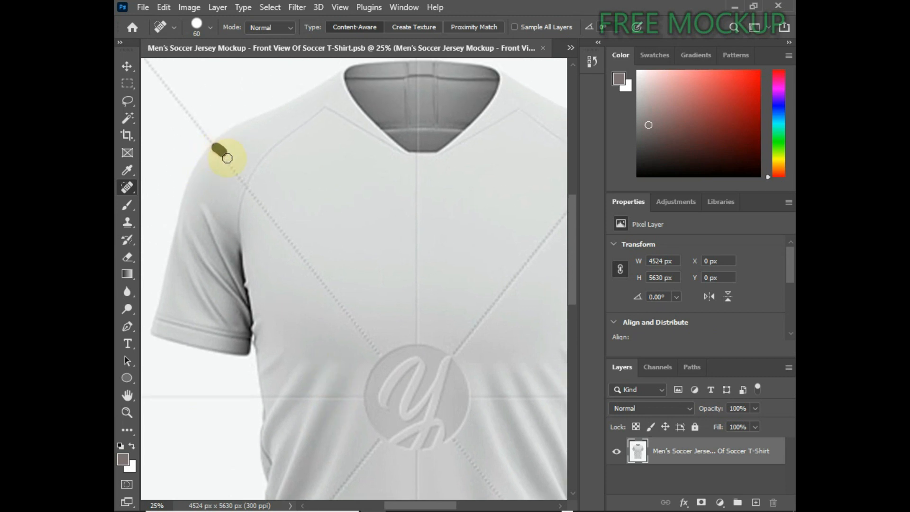
{"action": "left_click_drag", "start_coordinate": [252, 194], "coordinate": [382, 358]}
{"action": "mouse_move", "coordinate": [416, 162]}
{"action": "left_mouse_down"}
{"action": "mouse_move", "coordinate": [419, 300]}
{"action": "mouse_move", "coordinate": [322, 260]}
{"action": "left_mouse_up"}
{"action": "left_click_drag", "start_coordinate": [482, 98], "coordinate": [306, 320]}
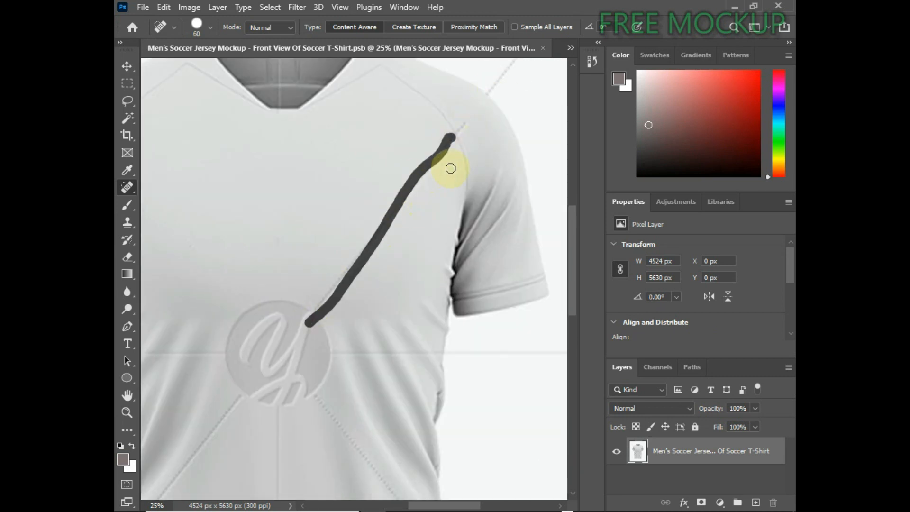
{"action": "left_click_drag", "start_coordinate": [446, 163], "coordinate": [313, 310]}
{"action": "scroll", "coordinate": [343, 268], "scroll_direction": "down", "scroll_amount": 3}
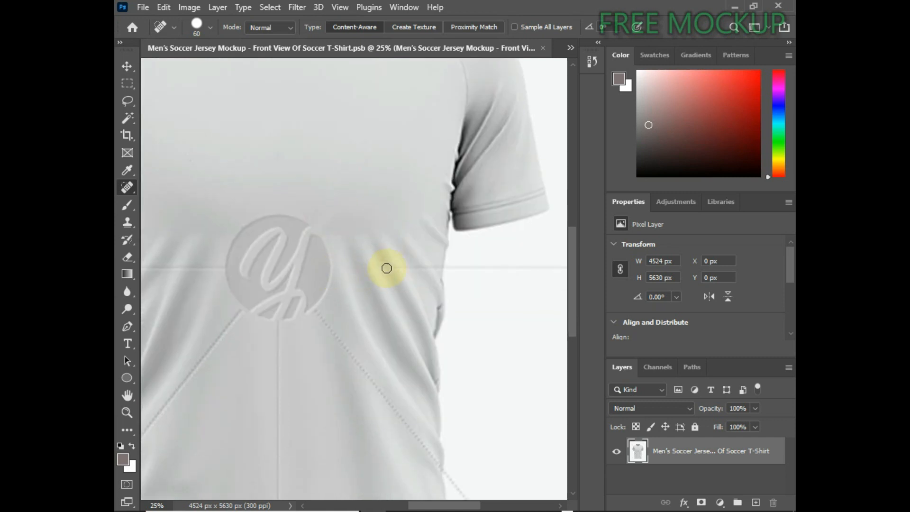
- Heal the horizontal watermark line right of the logo, the lower-right diagonal and the vertical line below the logo
{"action": "left_click_drag", "start_coordinate": [437, 267], "coordinate": [438, 267]}
{"action": "scroll", "coordinate": [321, 183], "scroll_direction": "down", "scroll_amount": 5}
{"action": "left_click_drag", "start_coordinate": [317, 176], "coordinate": [442, 345]}
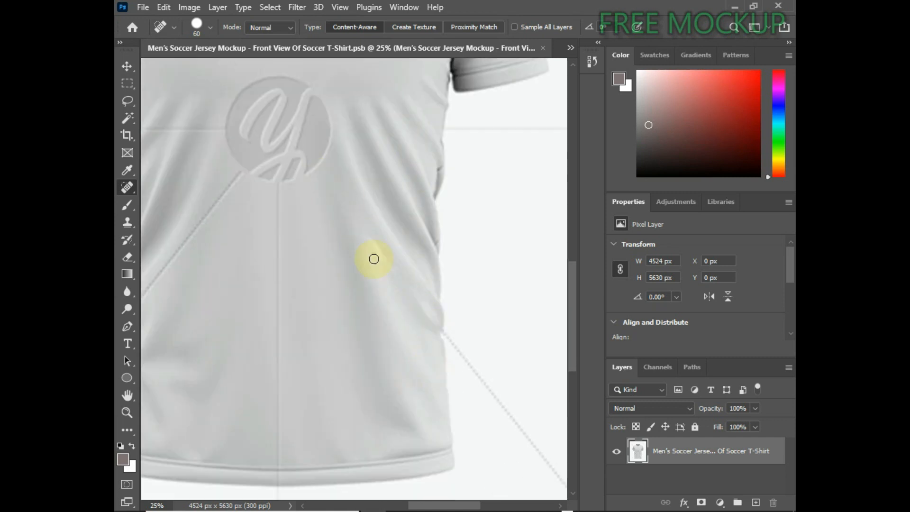
{"action": "left_click_drag", "start_coordinate": [382, 318], "coordinate": [450, 284]}
{"action": "mouse_move", "coordinate": [372, 344]}
{"action": "left_mouse_down"}
{"action": "mouse_move", "coordinate": [382, 256]}
{"action": "mouse_move", "coordinate": [376, 443]}
{"action": "left_mouse_up"}
{"action": "scroll", "coordinate": [392, 387], "scroll_direction": "down", "scroll_amount": 1}
{"action": "scroll", "coordinate": [379, 374], "scroll_direction": "up", "scroll_amount": 3}
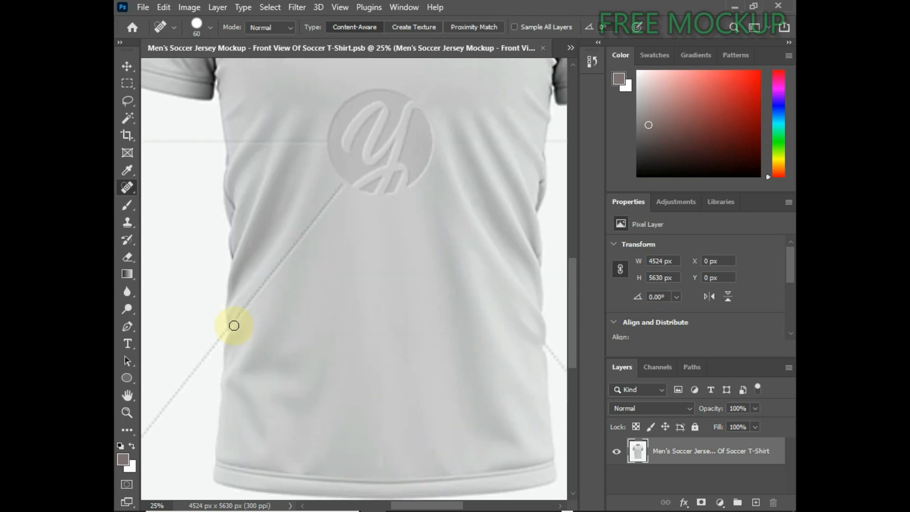
- Heal the lower-left diagonal and the horizontal watermark line on the jersey left of the logo
{"action": "left_click_drag", "start_coordinate": [244, 309], "coordinate": [345, 187]}
{"action": "scroll", "coordinate": [232, 238], "scroll_direction": "up", "scroll_amount": 3}
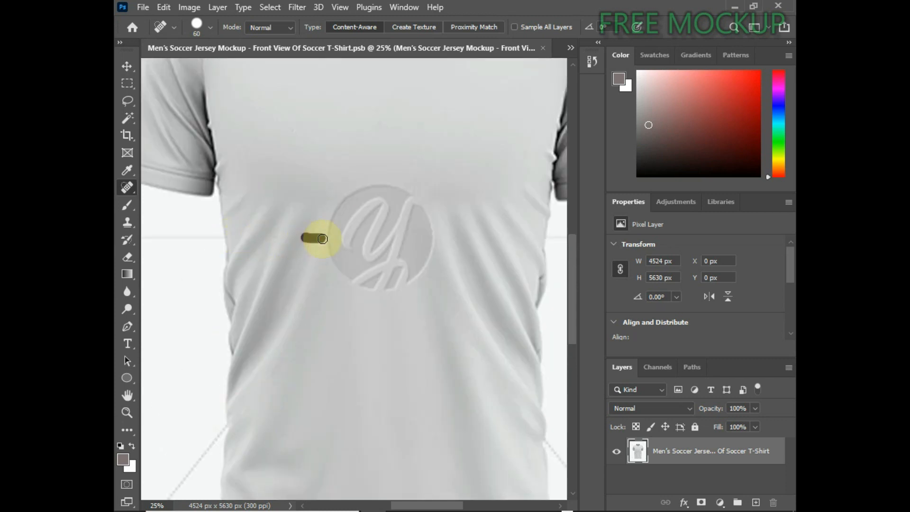
{"action": "left_click_drag", "start_coordinate": [322, 239], "coordinate": [322, 238]}
- Heal the vertical watermark line on the upper chest and inside the collar, using a brush size of 45 for the collar
{"action": "scroll", "coordinate": [318, 232], "scroll_direction": "up", "scroll_amount": 6}
{"action": "left_click_drag", "start_coordinate": [379, 106], "coordinate": [379, 106]}
{"action": "scroll", "coordinate": [389, 148], "scroll_direction": "down", "scroll_amount": 1}
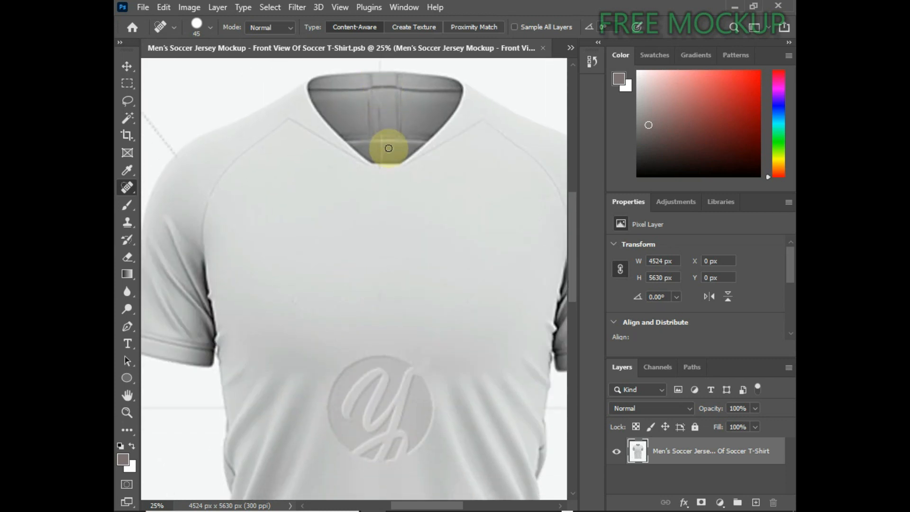
{"action": "scroll", "coordinate": [406, 167], "scroll_direction": "up", "scroll_amount": 1}
{"action": "left_click_drag", "start_coordinate": [380, 138], "coordinate": [379, 164]}
{"action": "scroll", "coordinate": [349, 260], "scroll_direction": "down", "scroll_amount": 6}
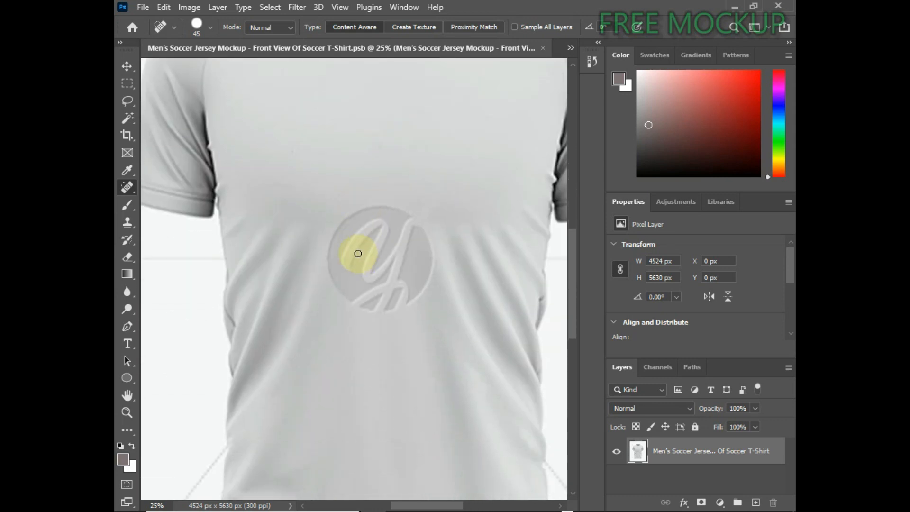
- Cover the round watermark logo with the Clone Stamp at brush size 800, sampling the plain fabric below it
{"action": "left_click", "coordinate": [136, 228]}
{"action": "left_click", "coordinate": [128, 222]}
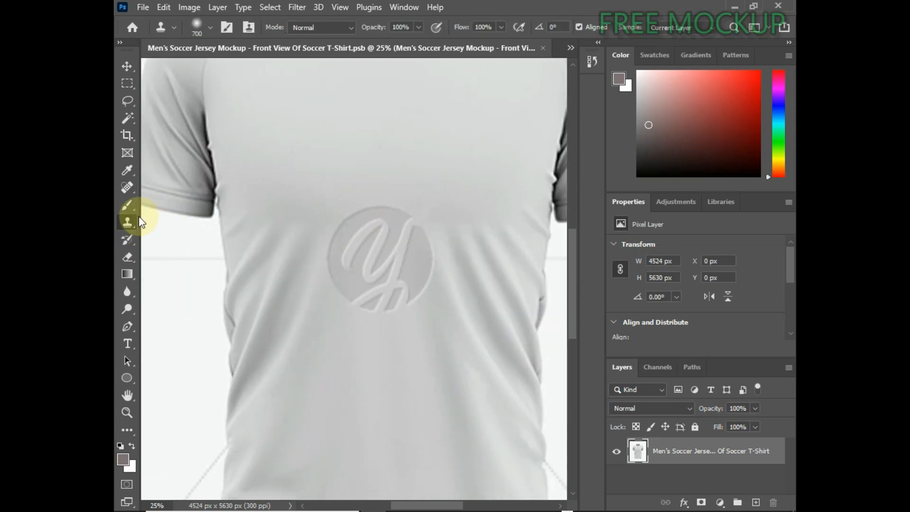
{"action": "right_click", "coordinate": [134, 221]}
{"action": "left_click", "coordinate": [163, 222]}
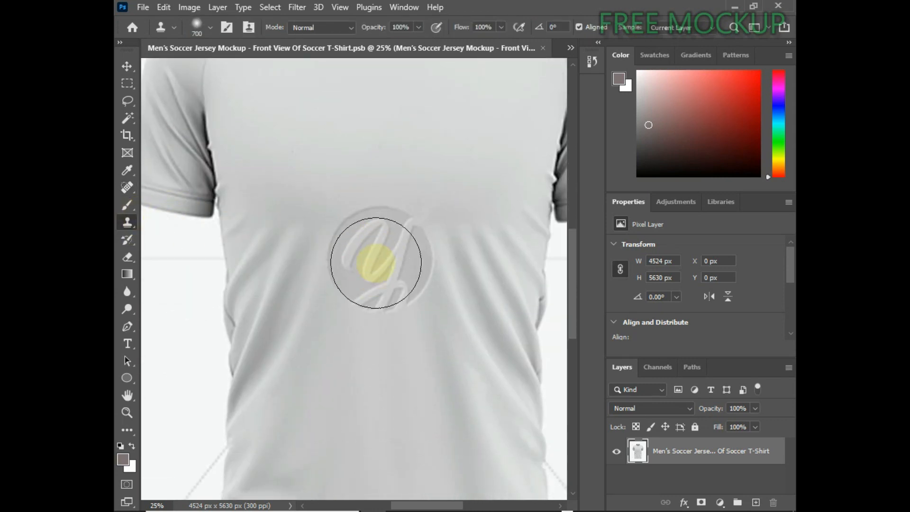
{"action": "key", "text": "bracketright"}
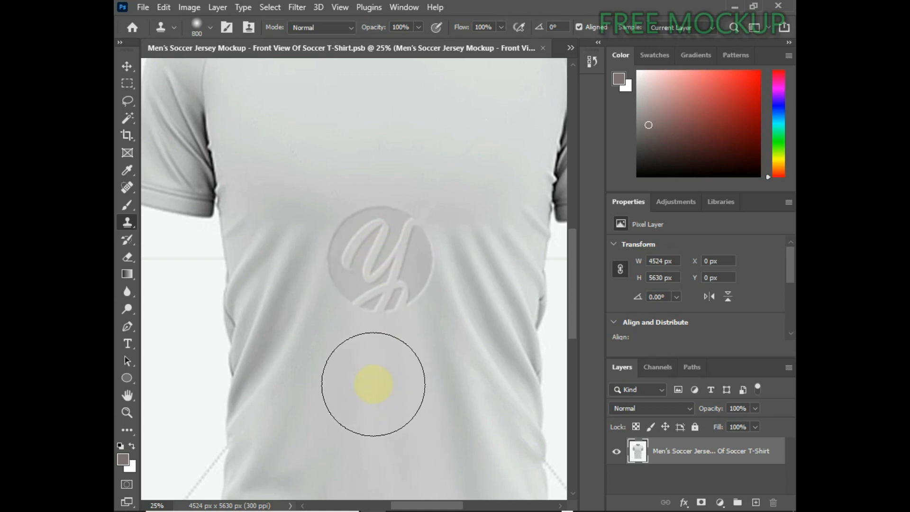
{"action": "left_click", "coordinate": [375, 389], "text": "alt"}
{"action": "left_click", "coordinate": [379, 260]}
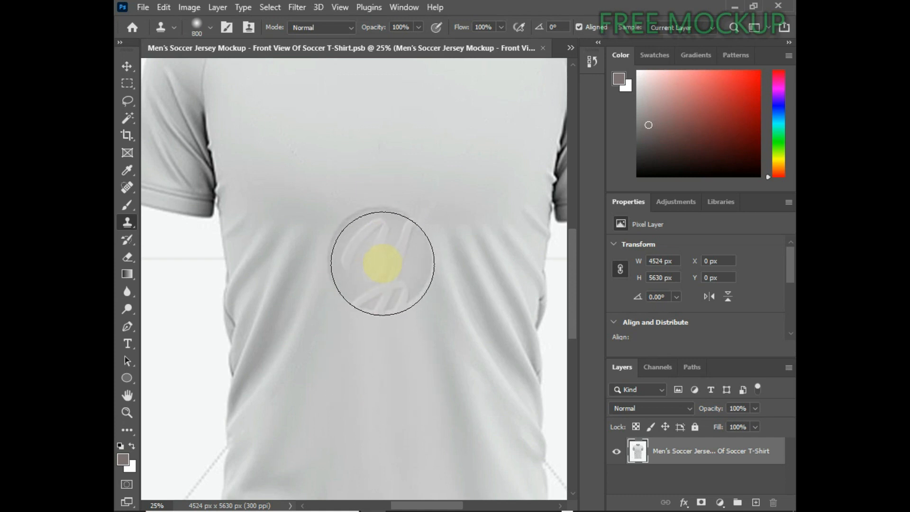
{"action": "left_click", "coordinate": [379, 260]}
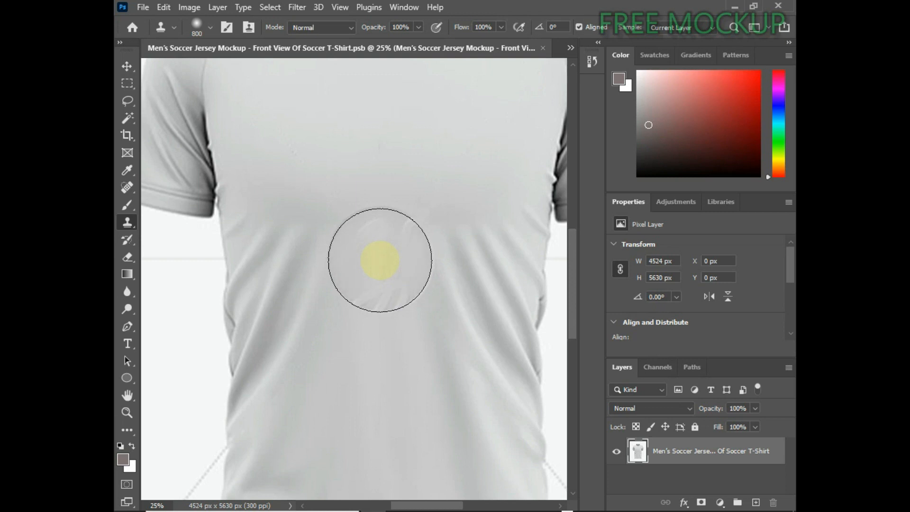
{"action": "left_click", "coordinate": [379, 260]}
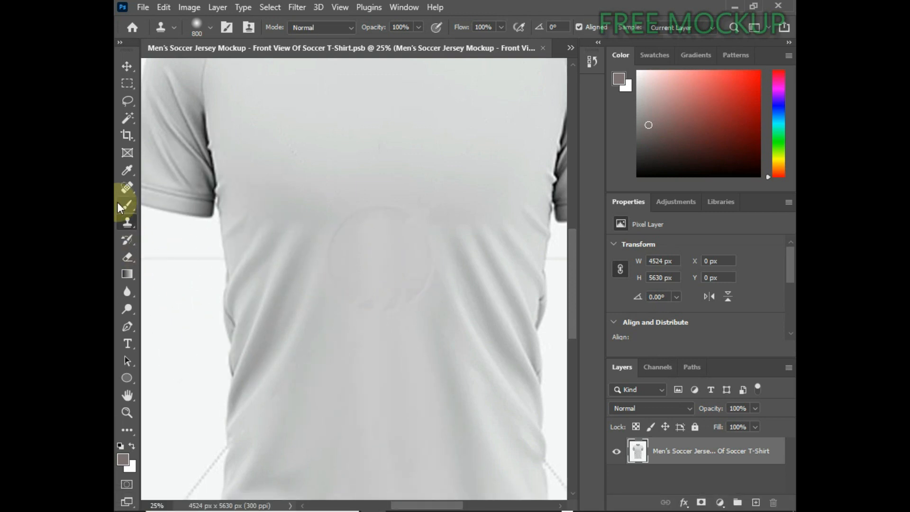
- Heal the leftover outline of the round logo with the Spot Healing Brush at size 50
{"action": "right_click", "coordinate": [126, 188]}
{"action": "left_click", "coordinate": [166, 197]}
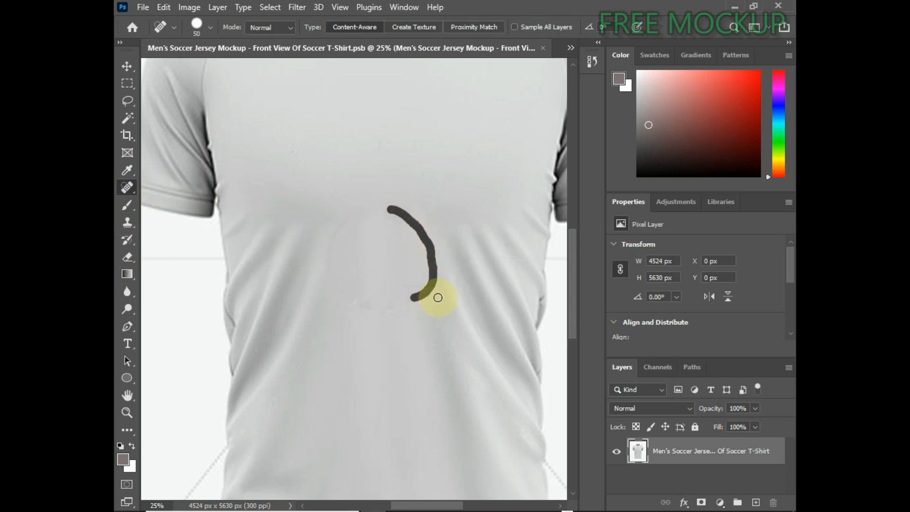
{"action": "left_click_drag", "start_coordinate": [437, 297], "coordinate": [429, 298]}
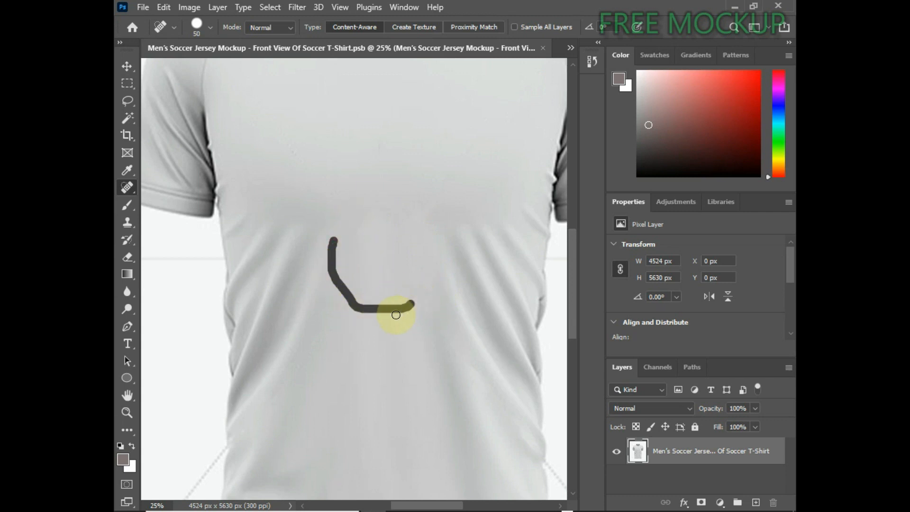
{"action": "left_click_drag", "start_coordinate": [396, 314], "coordinate": [413, 302]}
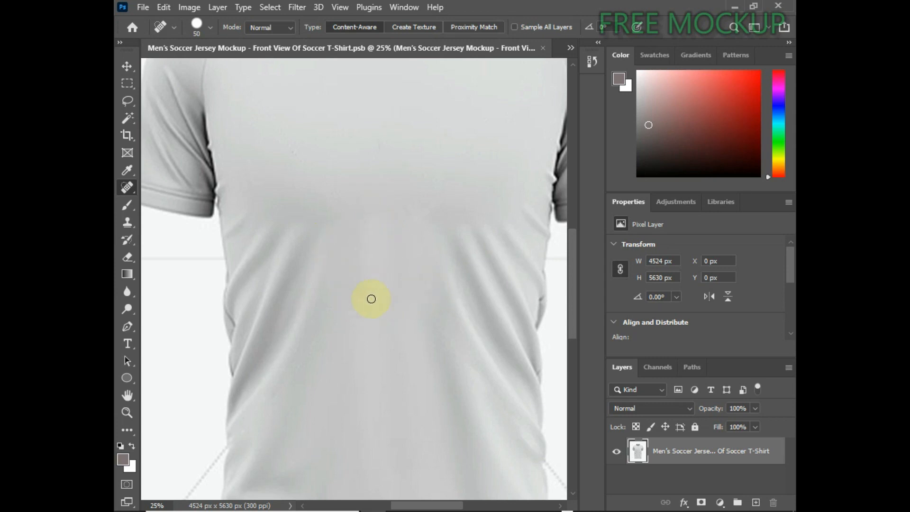
- Start a Pen tool path at the jersey's lower-left hem corner
{"action": "scroll", "coordinate": [410, 295], "scroll_direction": "down", "scroll_amount": 4}
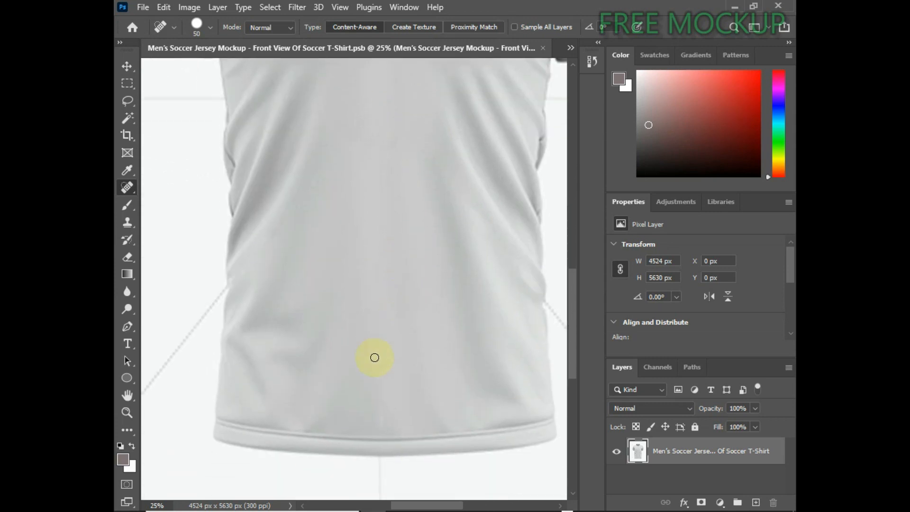
{"action": "scroll", "coordinate": [379, 357], "scroll_direction": "down", "scroll_amount": 2}
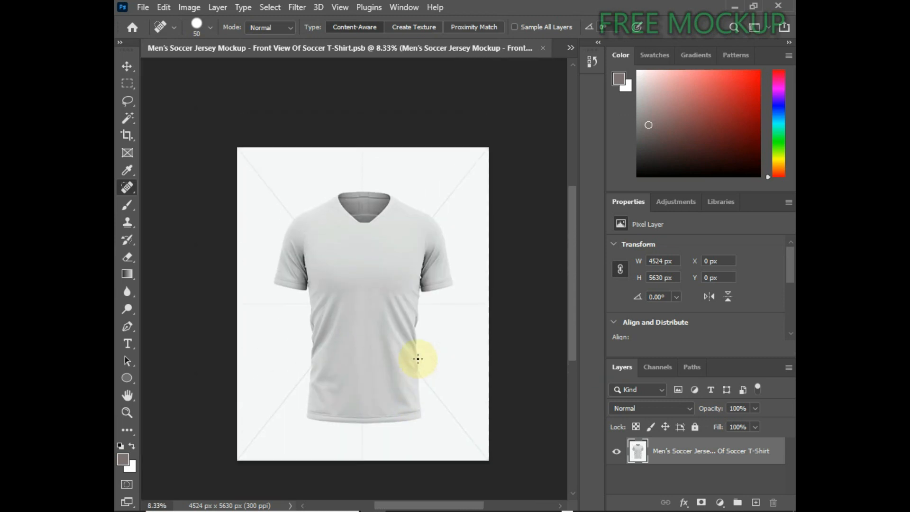
{"action": "scroll", "coordinate": [408, 353], "scroll_direction": "up", "scroll_amount": 2}
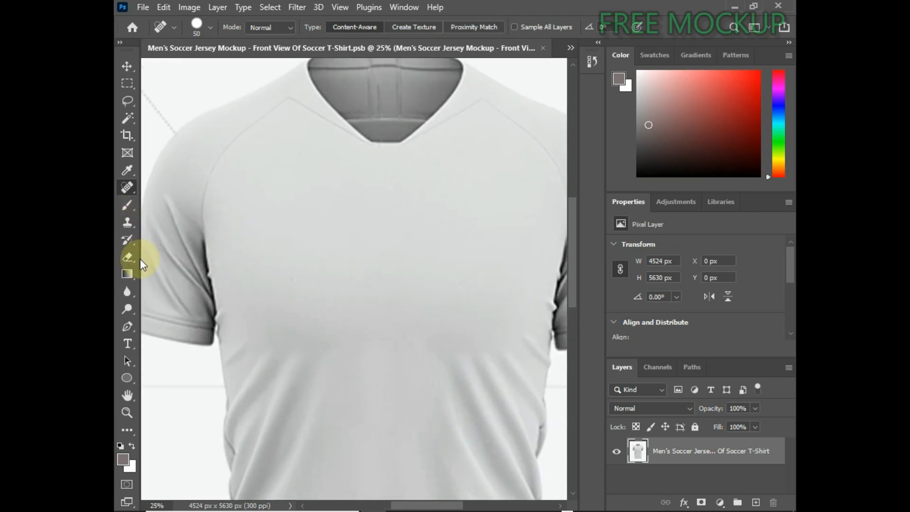
{"action": "left_click_drag", "start_coordinate": [223, 193], "coordinate": [237, 211]}
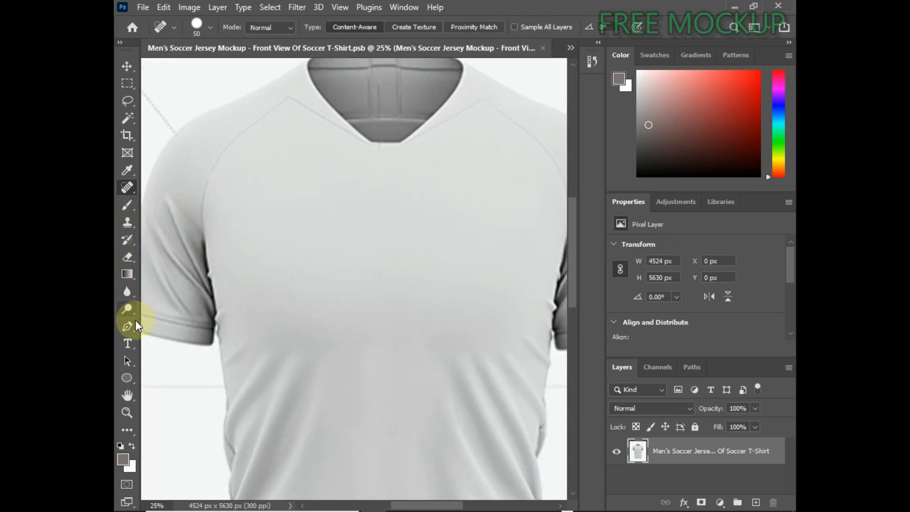
{"action": "left_click", "coordinate": [135, 325]}
{"action": "left_click", "coordinate": [172, 324]}
{"action": "left_click_drag", "start_coordinate": [275, 412], "coordinate": [314, 189]}
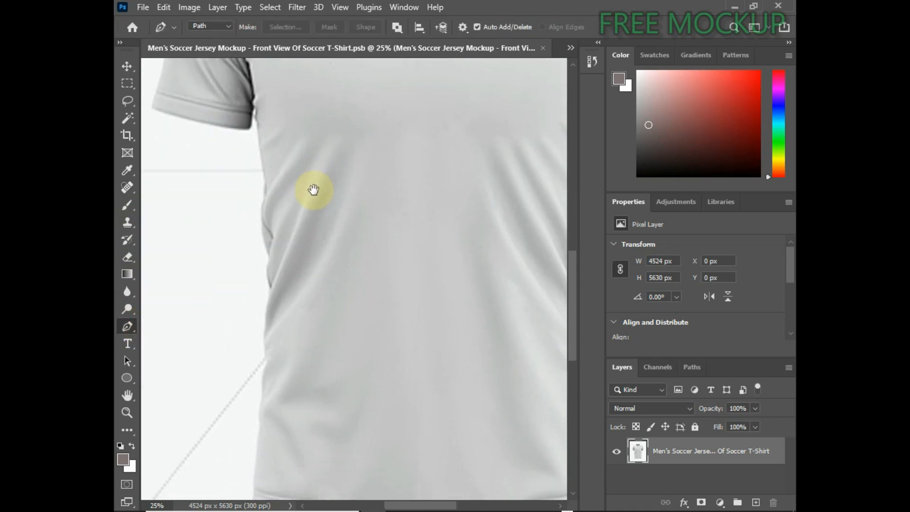
{"action": "scroll", "coordinate": [266, 405], "scroll_direction": "down", "scroll_amount": 5}
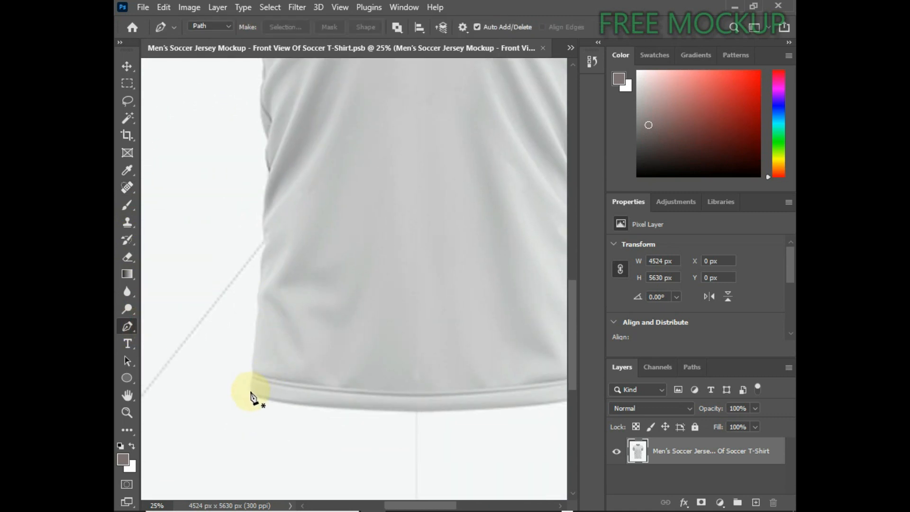
{"action": "left_click", "coordinate": [250, 386]}
- Trace the jersey's left edge upward from the hem to the lower side folds with path anchor points
{"action": "key", "text": "ctrl+plus"}
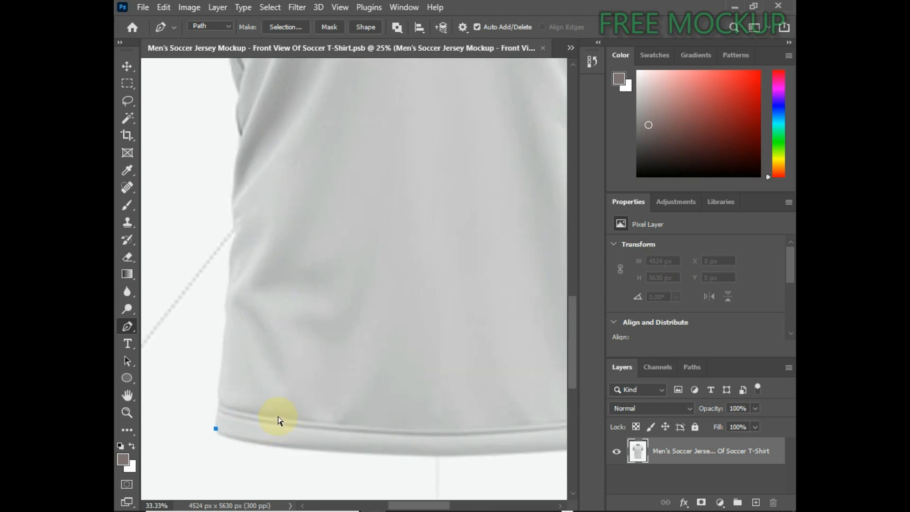
{"action": "scroll", "coordinate": [286, 479], "scroll_direction": "up", "scroll_amount": 1}
{"action": "key", "text": "ctrl+plus"}
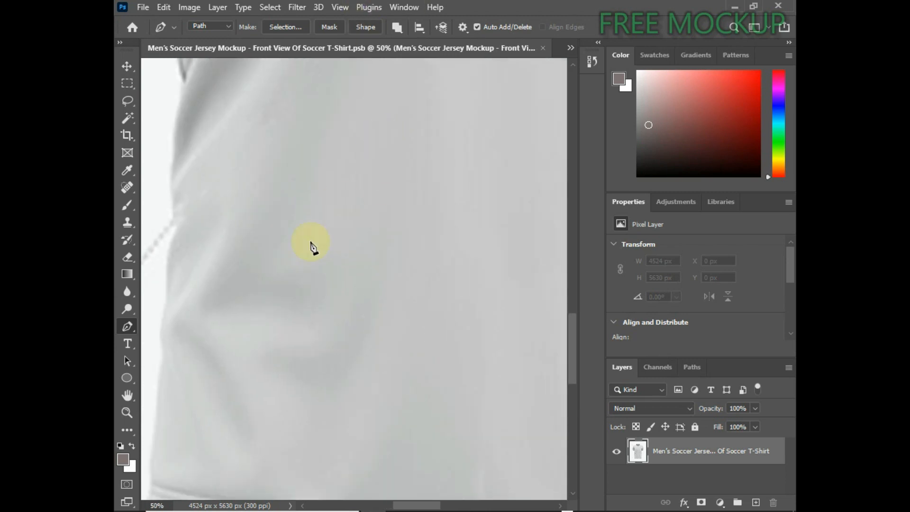
{"action": "left_click_drag", "start_coordinate": [250, 369], "coordinate": [360, 198]}
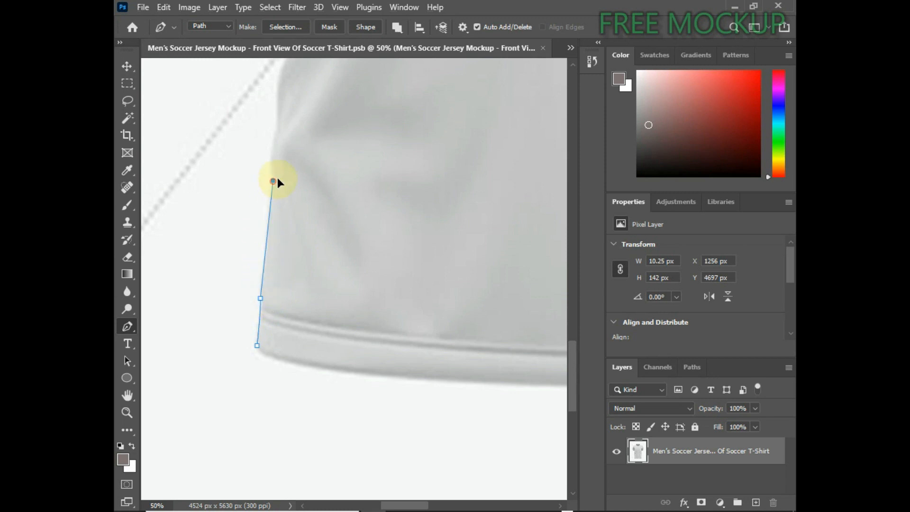
{"action": "left_click_drag", "start_coordinate": [277, 177], "coordinate": [293, 342]}
{"action": "left_click", "coordinate": [273, 181], "text": "alt"}
{"action": "left_click_drag", "start_coordinate": [276, 303], "coordinate": [288, 273]}
{"action": "left_click_drag", "start_coordinate": [284, 223], "coordinate": [274, 335]}
{"action": "left_click", "coordinate": [285, 222], "text": "alt"}
- Continue the path up the jersey's left side to the underarm and the inner corner of the left sleeve
{"action": "left_click_drag", "start_coordinate": [262, 223], "coordinate": [277, 266]}
{"action": "left_click", "coordinate": [262, 223], "text": "alt"}
{"action": "left_click_drag", "start_coordinate": [258, 240], "coordinate": [295, 416]}
{"action": "left_click_drag", "start_coordinate": [262, 305], "coordinate": [276, 213]}
{"action": "left_click_drag", "start_coordinate": [266, 265], "coordinate": [271, 252]}
{"action": "left_click_drag", "start_coordinate": [282, 247], "coordinate": [313, 327]}
{"action": "left_click_drag", "start_coordinate": [278, 231], "coordinate": [280, 199]}
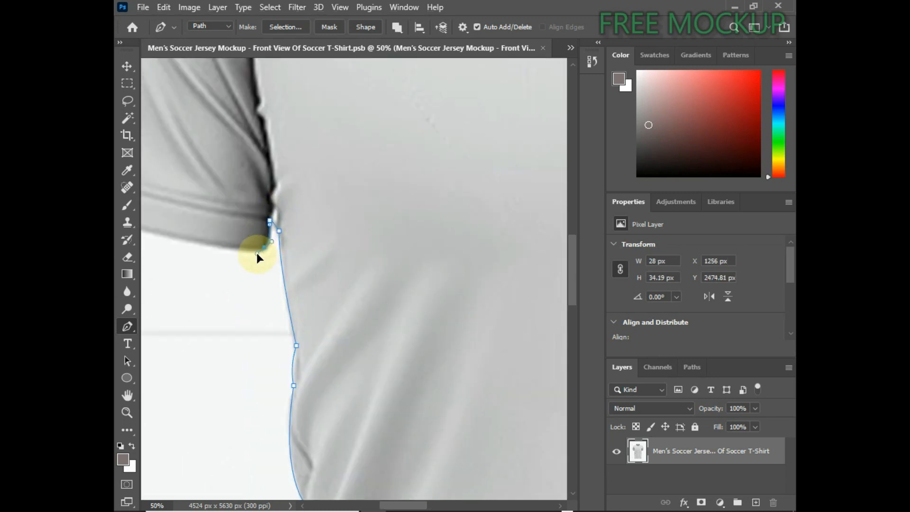
- Trace the hem of the left sleeve to its outer corner with curved path segments
{"action": "left_click_drag", "start_coordinate": [269, 278], "coordinate": [399, 304]}
{"action": "scroll", "coordinate": [400, 306], "scroll_direction": "down", "scroll_amount": 2}
{"action": "scroll", "coordinate": [379, 285], "scroll_direction": "up", "scroll_amount": 3}
{"action": "left_click_drag", "start_coordinate": [268, 284], "coordinate": [162, 258]}
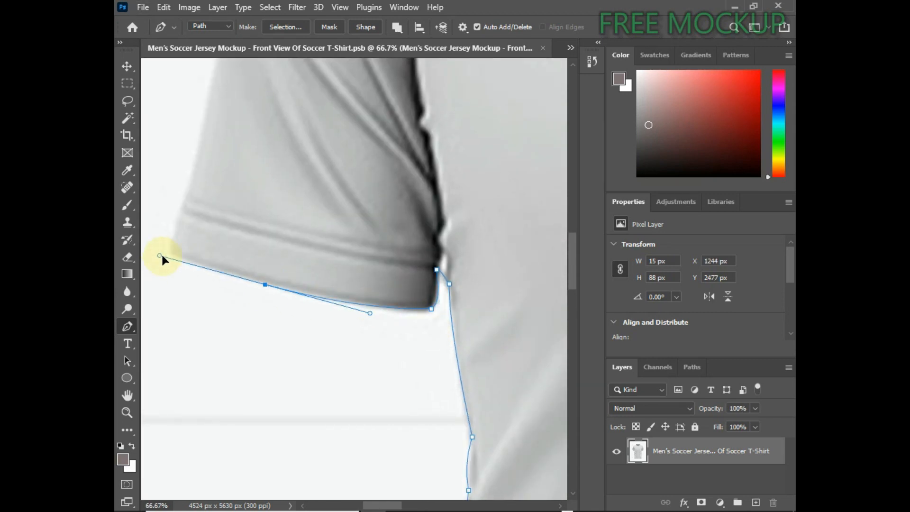
{"action": "left_click", "coordinate": [268, 284], "text": "alt"}
{"action": "left_click_drag", "start_coordinate": [256, 266], "coordinate": [360, 332]}
{"action": "left_click_drag", "start_coordinate": [277, 300], "coordinate": [324, 366]}
- Trace the outer edge of the left sleeve and the left shoulder toward the collar with curved segments
{"action": "left_click_drag", "start_coordinate": [329, 187], "coordinate": [301, 390]}
{"action": "left_click_drag", "start_coordinate": [373, 169], "coordinate": [415, 115]}
{"action": "left_click", "coordinate": [374, 169], "text": "alt"}
{"action": "left_click_drag", "start_coordinate": [417, 180], "coordinate": [249, 400]}
{"action": "left_click_drag", "start_coordinate": [366, 278], "coordinate": [298, 333]}
{"action": "left_click", "coordinate": [366, 279], "text": "alt"}
{"action": "left_click_drag", "start_coordinate": [504, 219], "coordinate": [207, 308]}
{"action": "left_click", "coordinate": [504, 220], "text": "alt"}
- Continue the path across the collar to the right shoulder, undoing one misplaced point on the way
{"action": "left_click", "coordinate": [521, 338]}
{"action": "left_click_drag", "start_coordinate": [546, 362], "coordinate": [343, 300]}
{"action": "key", "text": "ctrl+z"}
{"action": "left_click_drag", "start_coordinate": [304, 266], "coordinate": [342, 299]}
{"action": "left_click", "coordinate": [356, 301]}
{"action": "left_click_drag", "start_coordinate": [533, 388], "coordinate": [551, 395]}
{"action": "left_click_drag", "start_coordinate": [545, 393], "coordinate": [306, 262]}
- Trace the right shoulder and the outer edge of the right sleeve down to the cuff
{"action": "left_click_drag", "start_coordinate": [465, 403], "coordinate": [515, 506]}
{"action": "left_click", "coordinate": [466, 403], "text": "alt"}
{"action": "left_click_drag", "start_coordinate": [466, 410], "coordinate": [480, 441]}
{"action": "key", "text": "super"}
{"action": "left_click", "coordinate": [607, 390]}
{"action": "left_click_drag", "start_coordinate": [371, 391], "coordinate": [377, 420]}
{"action": "left_click_drag", "start_coordinate": [383, 374], "coordinate": [533, 310]}
- Trace the right sleeve's hem and the narrow gap at the right underarm
{"action": "left_click_drag", "start_coordinate": [289, 363], "coordinate": [143, 374]}
{"action": "left_click", "coordinate": [289, 362], "text": "alt"}
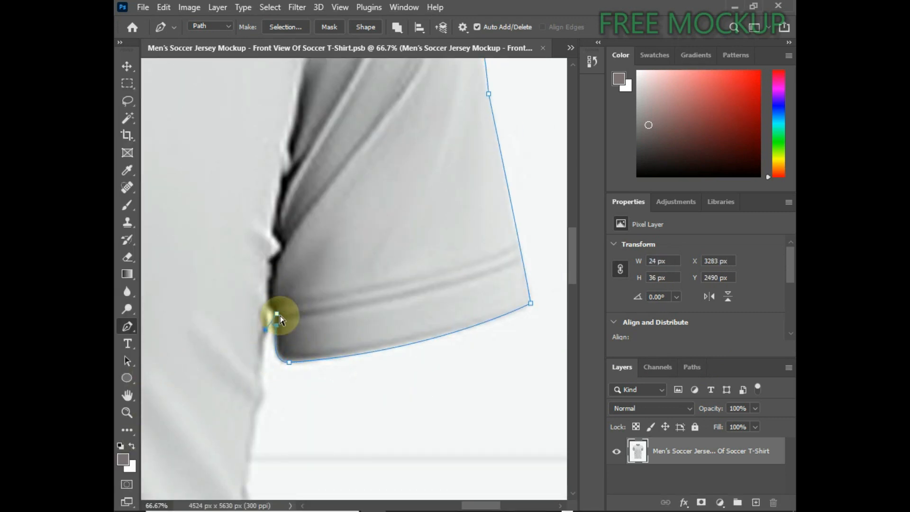
{"action": "key", "text": "super"}
{"action": "left_click_drag", "start_coordinate": [268, 327], "coordinate": [379, 340]}
{"action": "left_click", "coordinate": [588, 383]}
{"action": "left_click", "coordinate": [269, 324], "text": "alt"}
{"action": "left_click", "coordinate": [264, 339]}
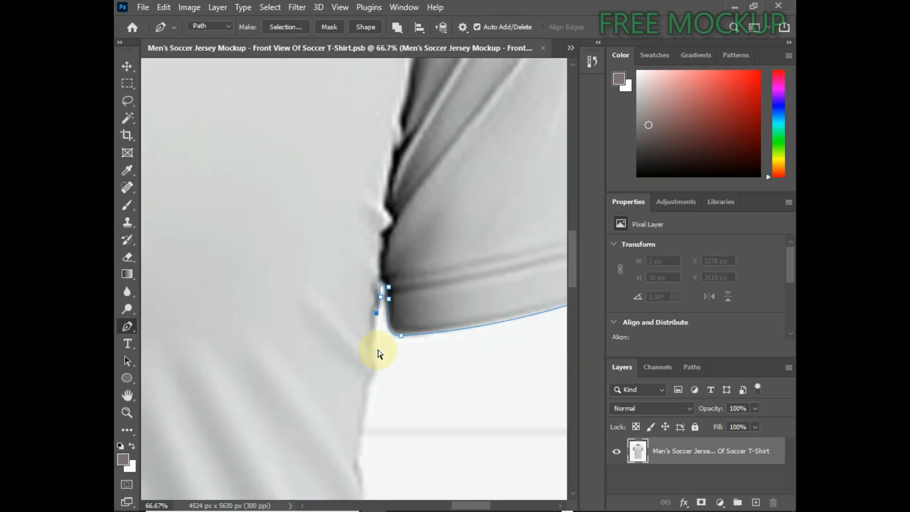
- Continue the path from the right underarm down the upper part of the jersey's right side
{"action": "left_click", "coordinate": [376, 350]}
{"action": "left_click", "coordinate": [378, 370]}
{"action": "left_click_drag", "start_coordinate": [382, 385], "coordinate": [415, 81]}
{"action": "left_click", "coordinate": [392, 143]}
{"action": "left_click_drag", "start_coordinate": [374, 315], "coordinate": [327, 385]}
{"action": "left_click", "coordinate": [374, 315], "text": "alt"}
{"action": "left_click_drag", "start_coordinate": [385, 460], "coordinate": [327, 384]}
- Trace the lower part of the jersey's right side down to just above the bottom hem
{"action": "left_click", "coordinate": [351, 303], "text": "alt"}
{"action": "left_click_drag", "start_coordinate": [397, 346], "coordinate": [359, 217]}
{"action": "left_click_drag", "start_coordinate": [325, 304], "coordinate": [313, 380]}
{"action": "left_click", "coordinate": [325, 304], "text": "alt"}
{"action": "left_click_drag", "start_coordinate": [349, 353], "coordinate": [348, 243]}
{"action": "left_click", "coordinate": [339, 287]}
{"action": "left_click_drag", "start_coordinate": [372, 493], "coordinate": [369, 297]}
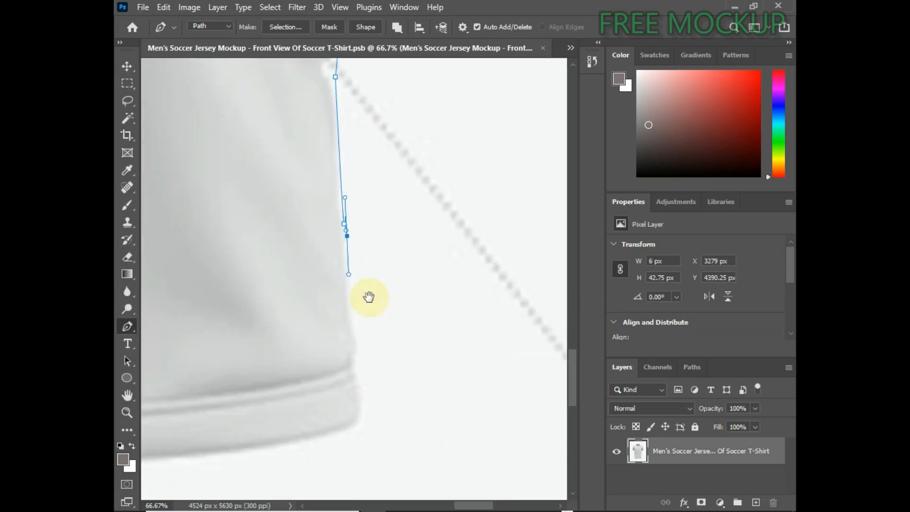
- Trace the path around the jersey's lower-right hem corner
{"action": "left_click", "coordinate": [364, 315]}
{"action": "left_click_drag", "start_coordinate": [366, 371], "coordinate": [331, 374]}
{"action": "left_click", "coordinate": [370, 330]}
{"action": "left_click_drag", "start_coordinate": [382, 390], "coordinate": [559, 318]}
- Trace the bottom hem with curved segments back toward the lower-left corner
{"action": "left_click_drag", "start_coordinate": [264, 327], "coordinate": [144, 327]}
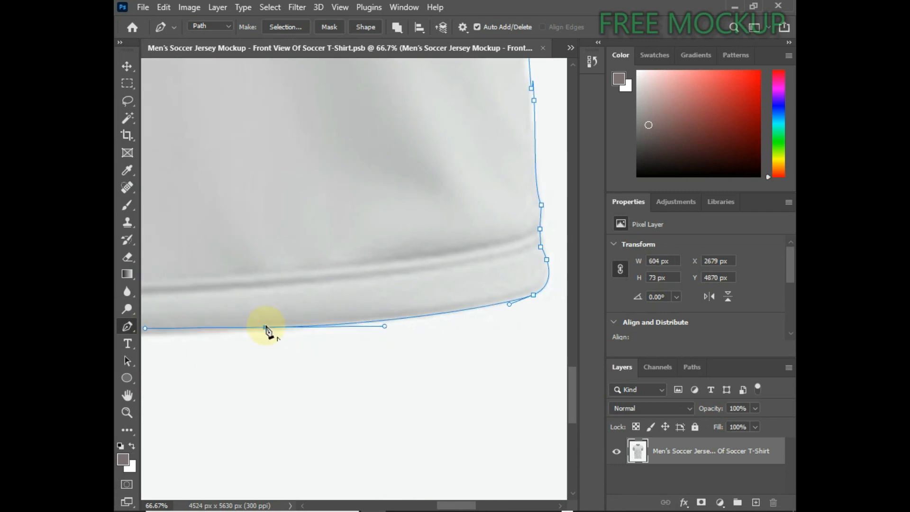
{"action": "left_click", "coordinate": [264, 326], "text": "alt"}
{"action": "left_click_drag", "start_coordinate": [394, 377], "coordinate": [557, 361]}
{"action": "left_click_drag", "start_coordinate": [269, 337], "coordinate": [260, 337]}
{"action": "left_click_drag", "start_coordinate": [186, 320], "coordinate": [162, 309]}
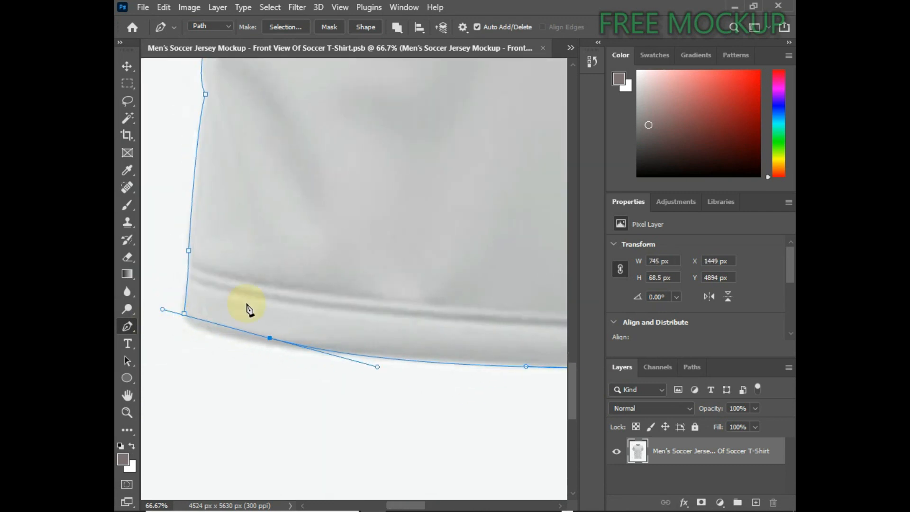
- Nudge the last hem anchor down and left onto the fabric edge, and close the path at its starting point
{"action": "key", "text": "Left"}
{"action": "key", "text": "Left"}
{"action": "key", "text": "Down"}
{"action": "key", "text": "Down"}
{"action": "key", "text": "Down"}
{"action": "key", "text": "Down"}
{"action": "key", "text": "Down"}
{"action": "left_click_drag", "start_coordinate": [376, 369], "coordinate": [377, 364]}
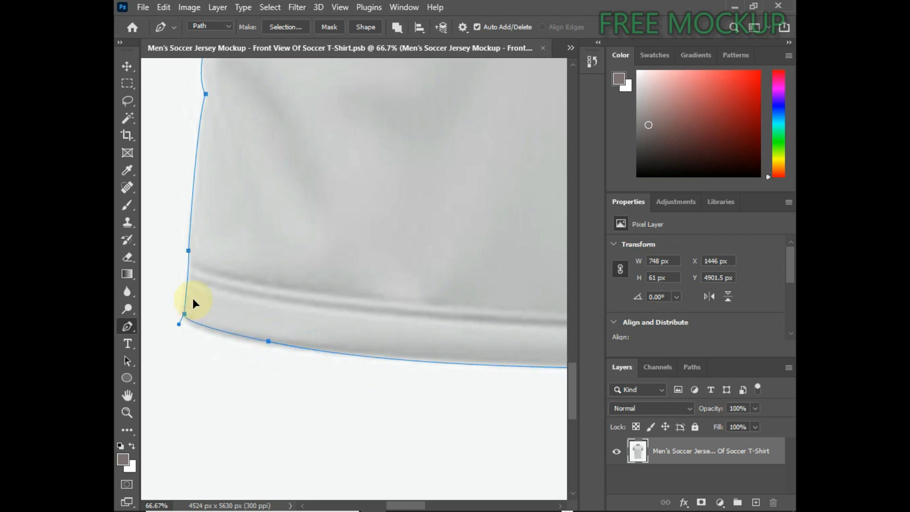
{"action": "left_click_drag", "start_coordinate": [176, 287], "coordinate": [175, 288]}
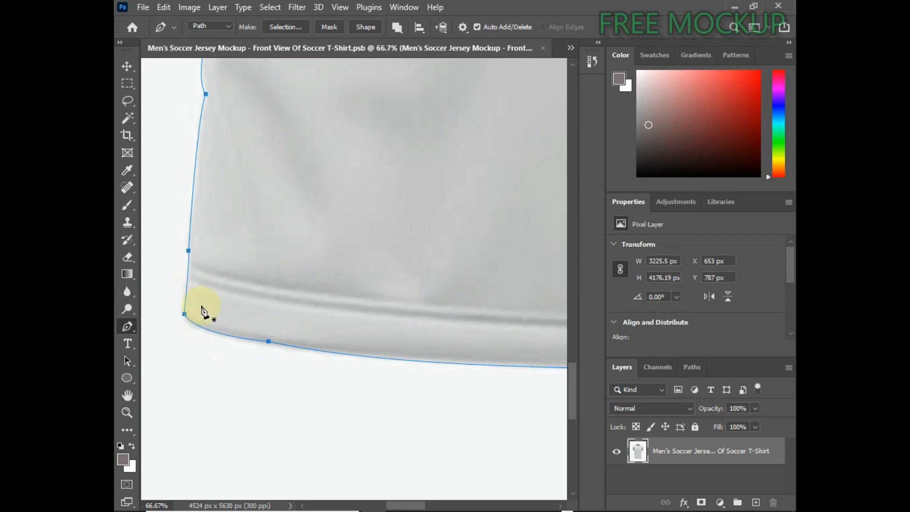
- Convert the closed jersey path to a selection and copy the cut-out jersey onto three separate layers
{"action": "key", "text": "ctrl+minus"}
{"action": "key", "text": "ctrl+minus"}
{"action": "key", "text": "ctrl+minus"}
{"action": "key", "text": "ctrl+minus"}
{"action": "key", "text": "ctrl+minus"}
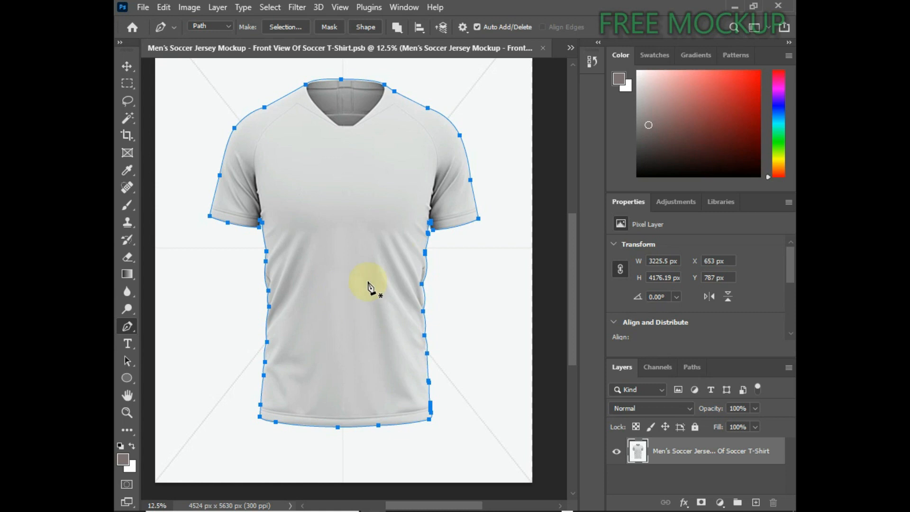
{"action": "key", "text": "ctrl+Return"}
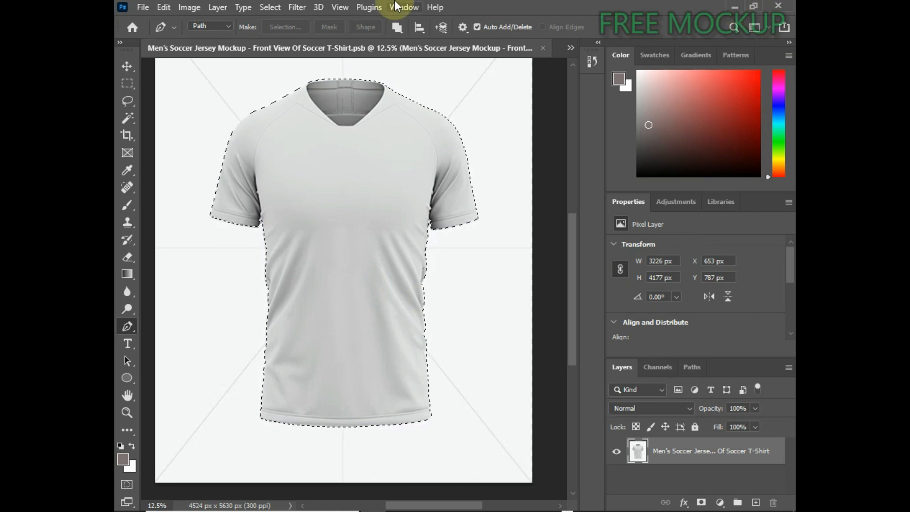
{"action": "key", "text": "ctrl+j"}
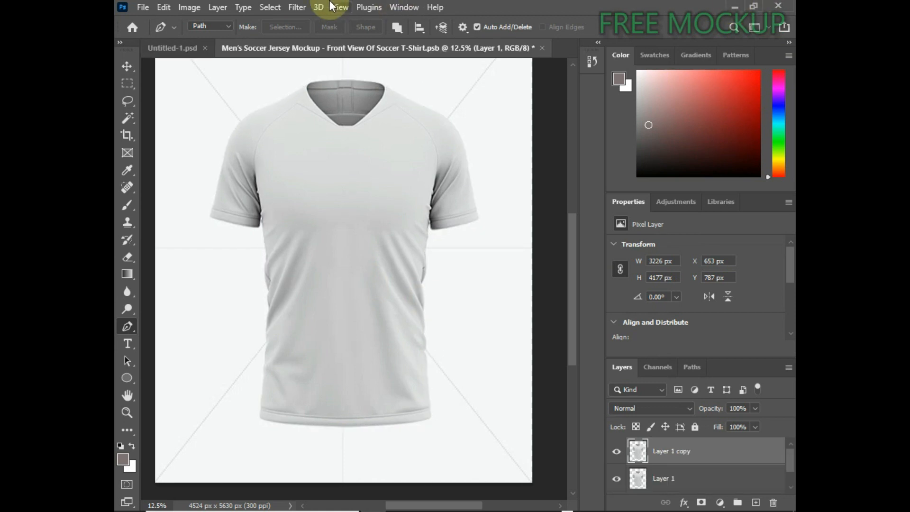
- Hide the original image layer so only the jersey copies show on transparency, and save the document
{"action": "scroll", "coordinate": [366, 71], "scroll_direction": "down", "scroll_amount": 2}
{"action": "scroll", "coordinate": [681, 478], "scroll_direction": "down", "scroll_amount": 2}
{"action": "left_click", "coordinate": [616, 479]}
{"action": "scroll", "coordinate": [682, 477], "scroll_direction": "up", "scroll_amount": 2}
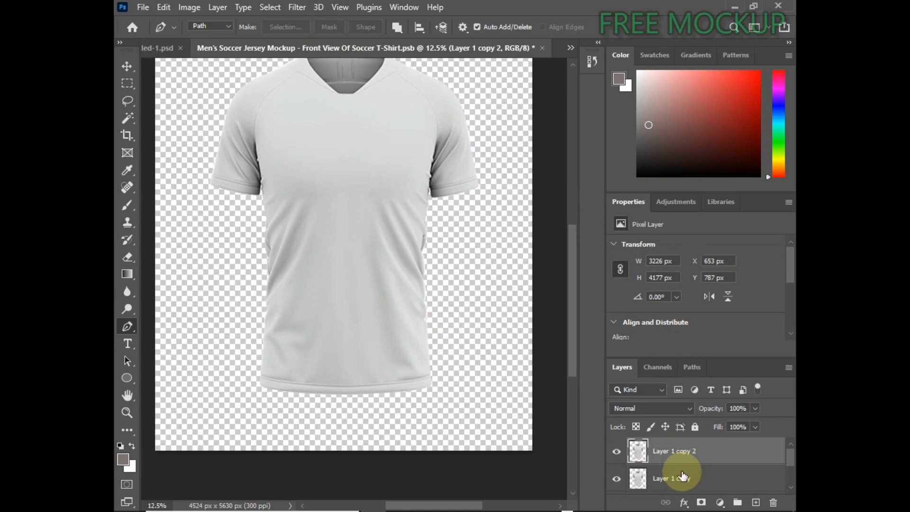
{"action": "scroll", "coordinate": [682, 475], "scroll_direction": "down", "scroll_amount": 1}
{"action": "scroll", "coordinate": [416, 325], "scroll_direction": "up", "scroll_amount": 3}
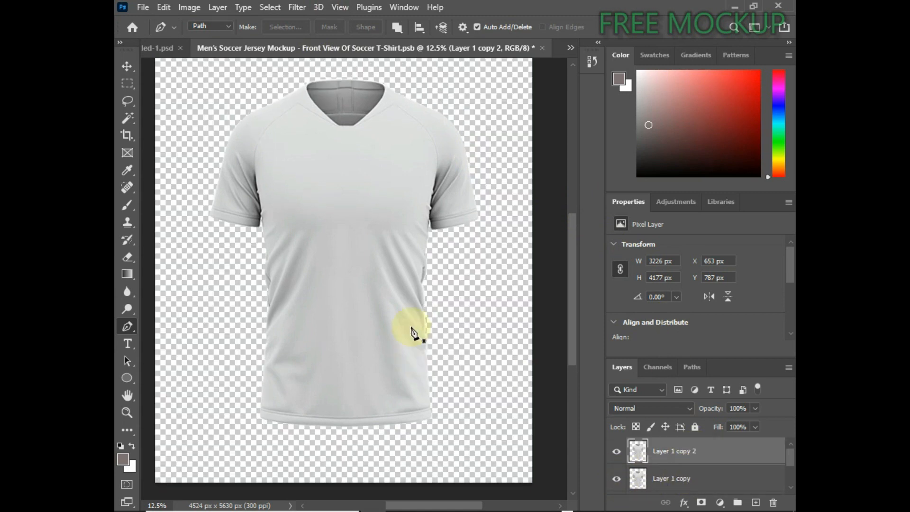
{"action": "scroll", "coordinate": [261, 88], "scroll_direction": "up", "scroll_amount": 1}
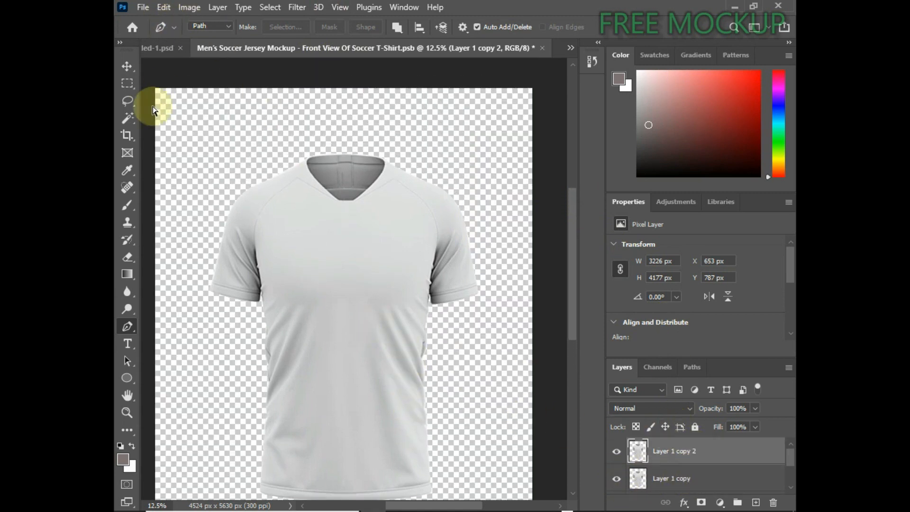
{"action": "key", "text": "ctrl+s"}
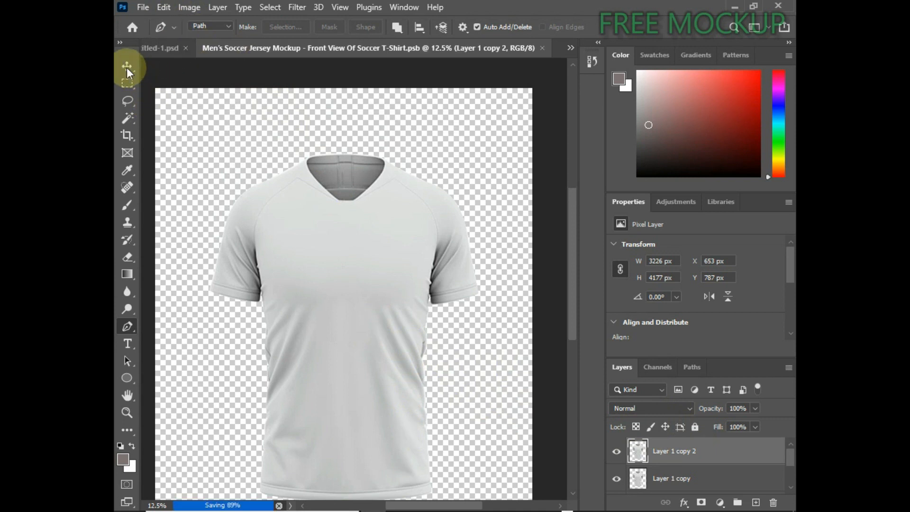
- Lower the brightness of the topmost jersey copy to -150 with Brightness/Contrast
{"action": "left_click", "coordinate": [189, 7]}
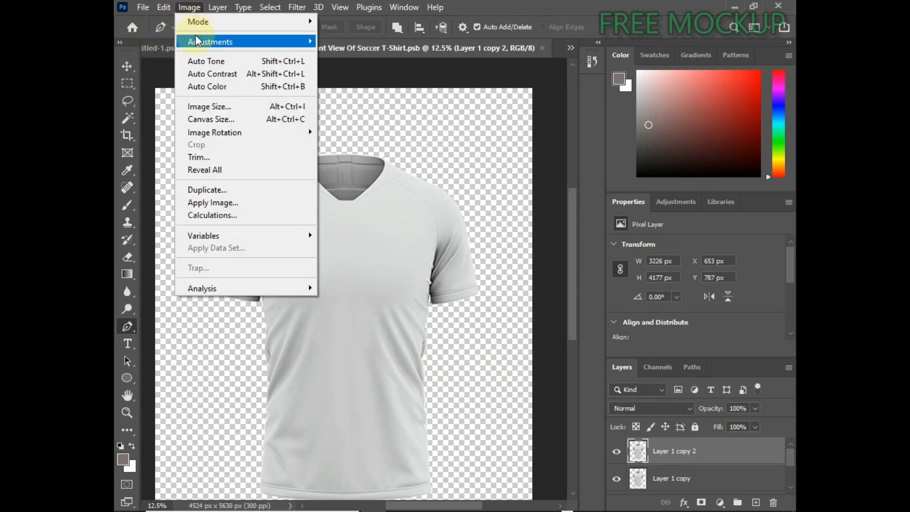
{"action": "mouse_move", "coordinate": [204, 41]}
{"action": "left_click", "coordinate": [348, 42]}
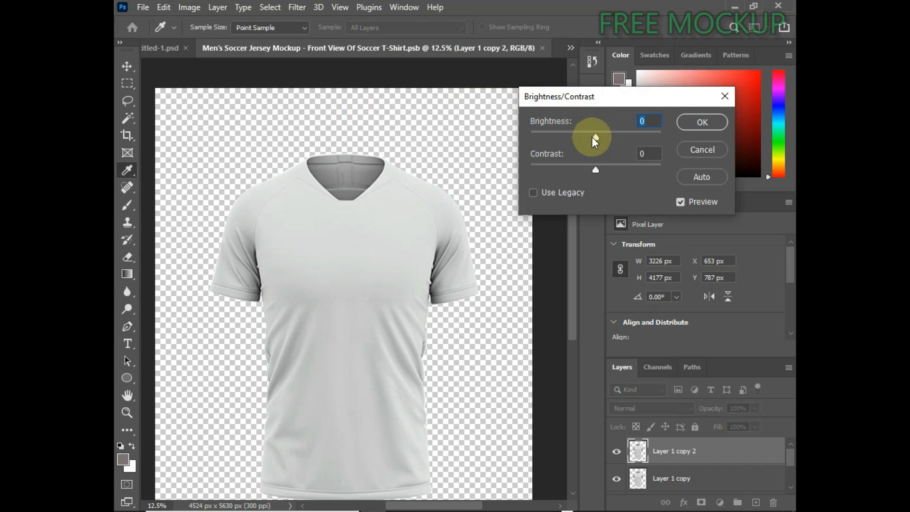
{"action": "left_click_drag", "start_coordinate": [594, 137], "coordinate": [531, 137]}
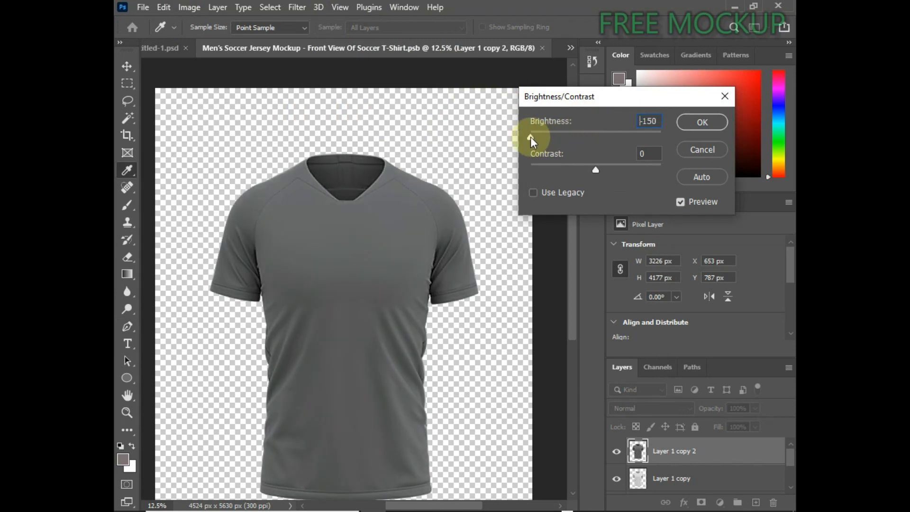
{"action": "left_click", "coordinate": [703, 122]}
- Darken the topmost jersey copy with Curves by moving the RGB black point to input 71
{"action": "key", "text": "p"}
{"action": "left_click", "coordinate": [189, 7]}
{"action": "mouse_move", "coordinate": [203, 42]}
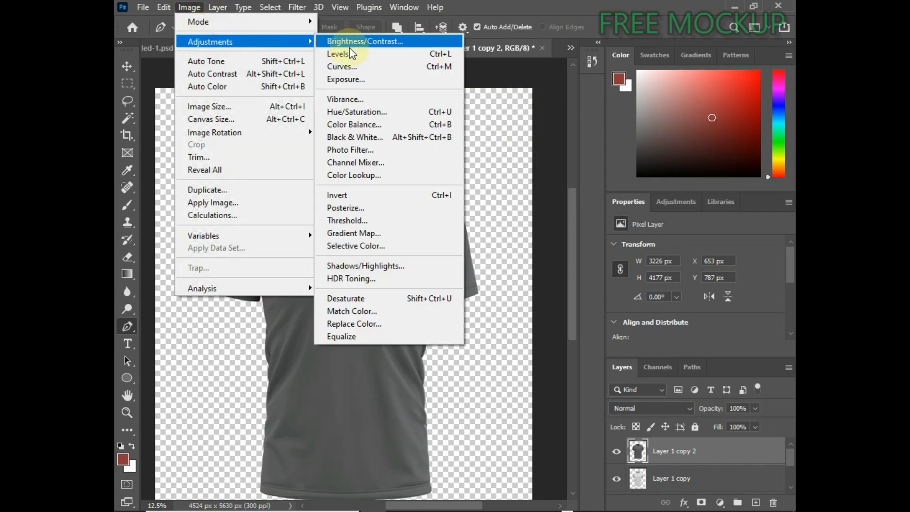
{"action": "left_click", "coordinate": [349, 55]}
{"action": "left_click_drag", "start_coordinate": [477, 89], "coordinate": [667, 68]}
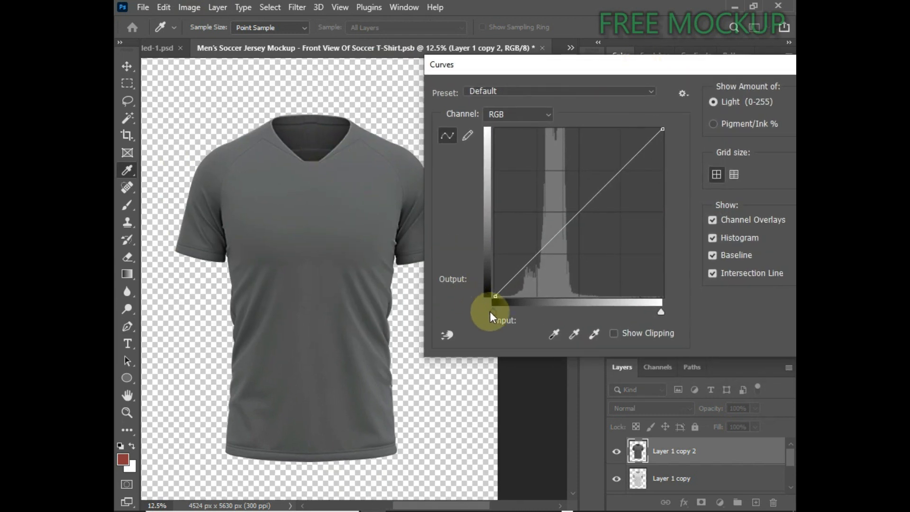
{"action": "left_click_drag", "start_coordinate": [492, 312], "coordinate": [534, 321]}
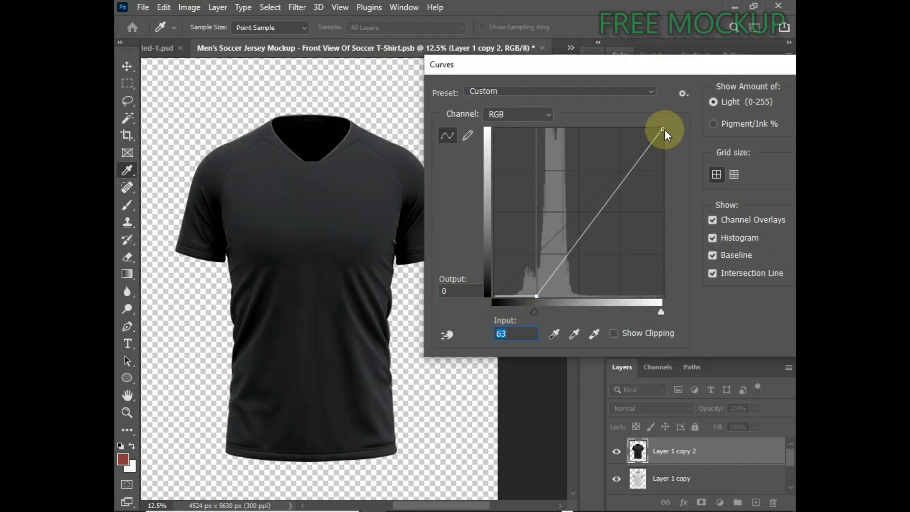
{"action": "left_click_drag", "start_coordinate": [664, 129], "coordinate": [712, 121]}
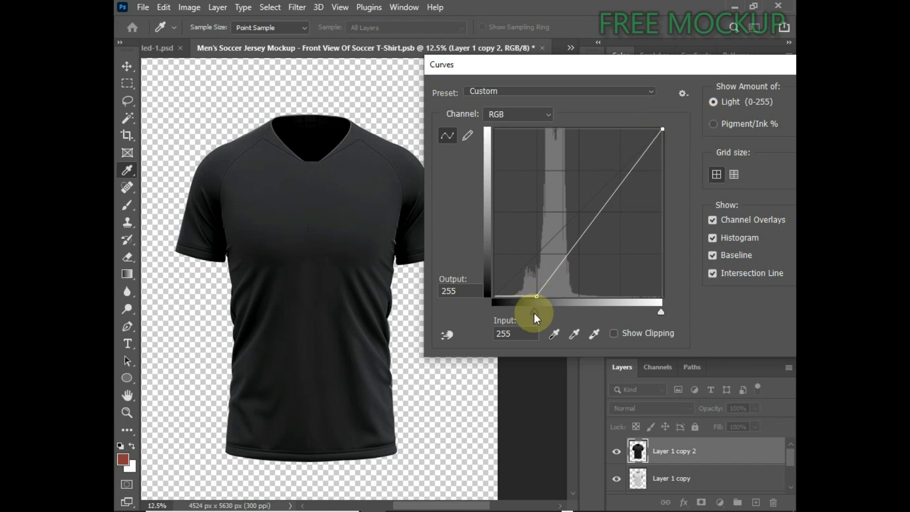
{"action": "left_click_drag", "start_coordinate": [534, 313], "coordinate": [539, 312]}
{"action": "left_click", "coordinate": [611, 88]}
{"action": "left_click", "coordinate": [635, 61]}
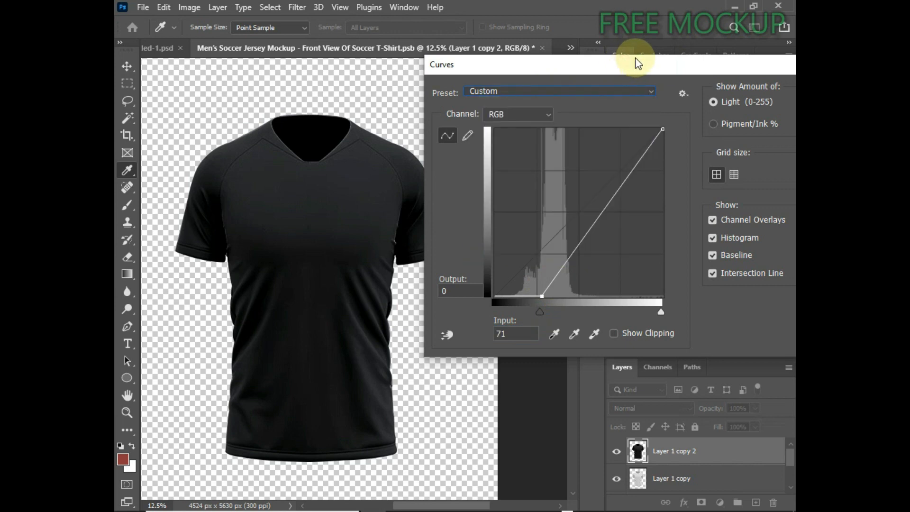
{"action": "left_click_drag", "start_coordinate": [635, 61], "coordinate": [475, 101]}
{"action": "left_click", "coordinate": [701, 136]}
- Set the dark top copy to Screen and the copy below it to Multiply, and put both in a locked group
{"action": "left_click", "coordinate": [683, 411]}
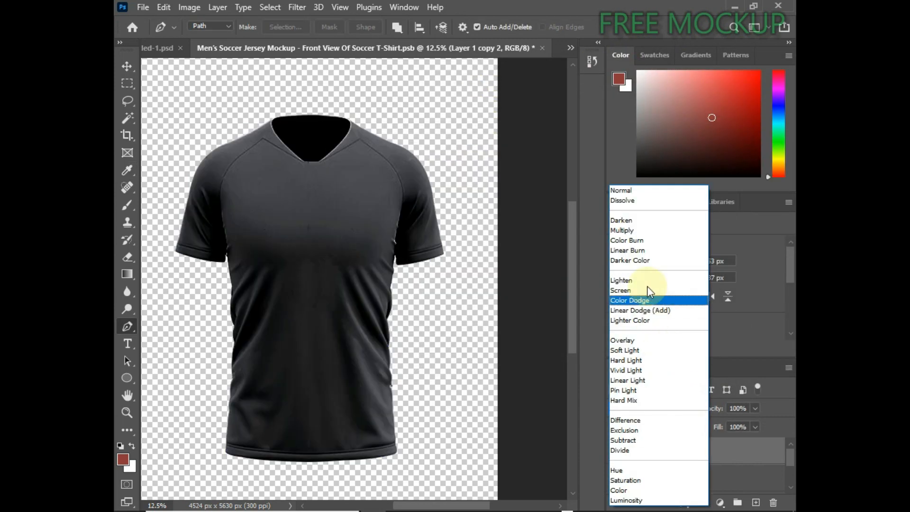
{"action": "left_click", "coordinate": [650, 289]}
{"action": "left_click", "coordinate": [686, 487]}
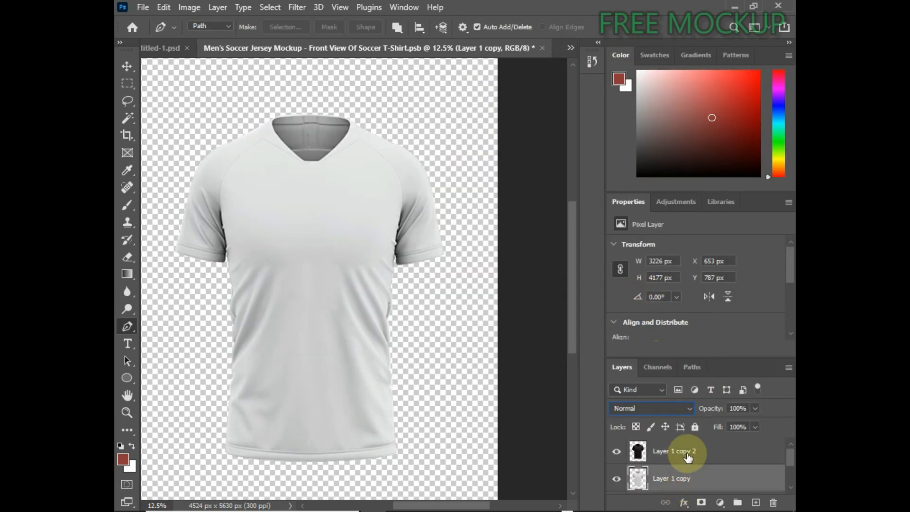
{"action": "left_click", "coordinate": [688, 408]}
{"action": "left_click", "coordinate": [633, 229]}
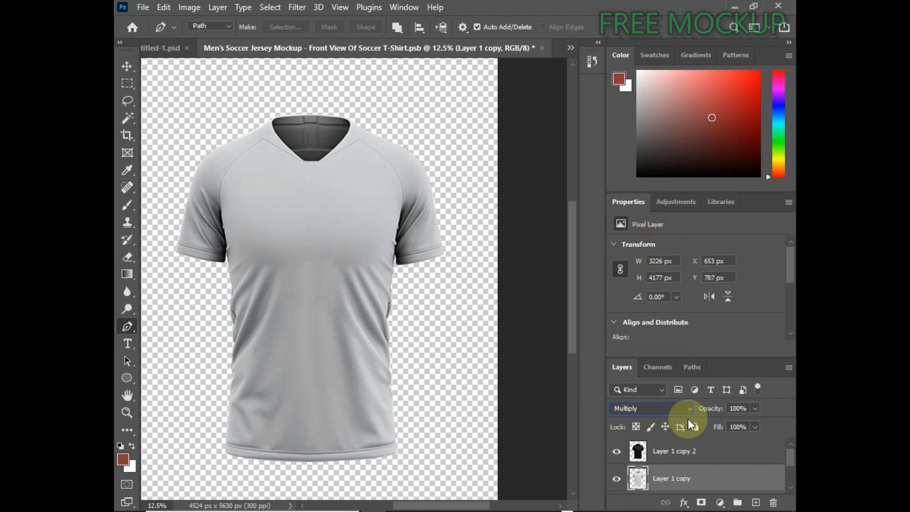
{"action": "left_click", "coordinate": [697, 451], "text": "shift"}
{"action": "left_click", "coordinate": [737, 502]}
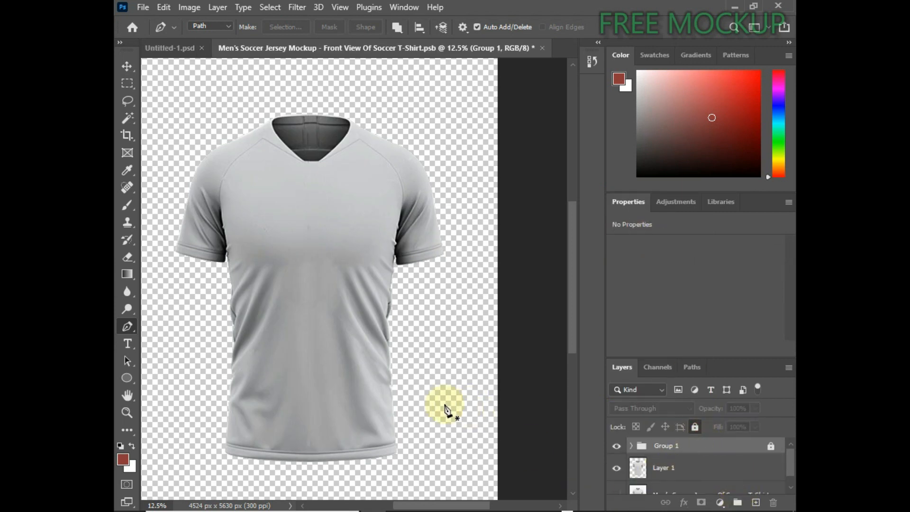
- Load Layer 1's outline as a selection and add a Solid Color fill layer in purple #8811e3 above it
{"action": "left_click", "coordinate": [664, 467]}
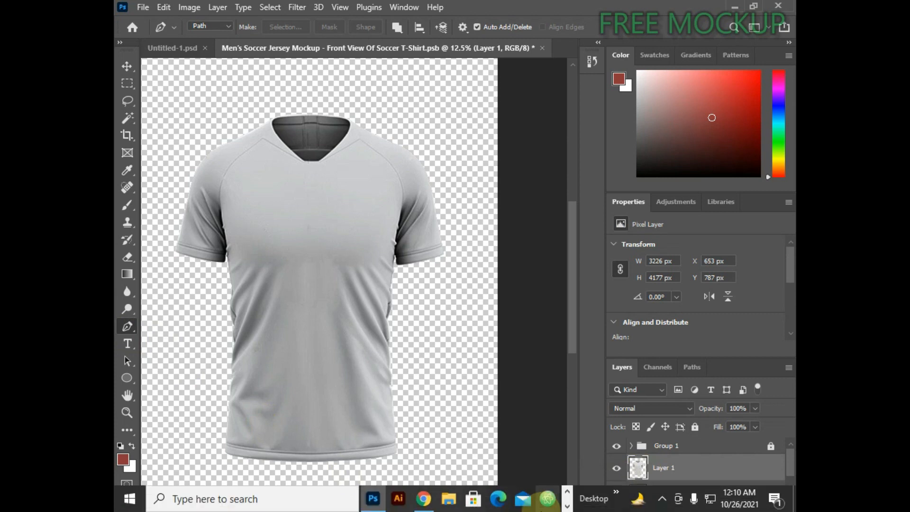
{"action": "left_click", "coordinate": [637, 468], "text": "ctrl"}
{"action": "left_click", "coordinate": [718, 502]}
{"action": "left_click", "coordinate": [687, 315]}
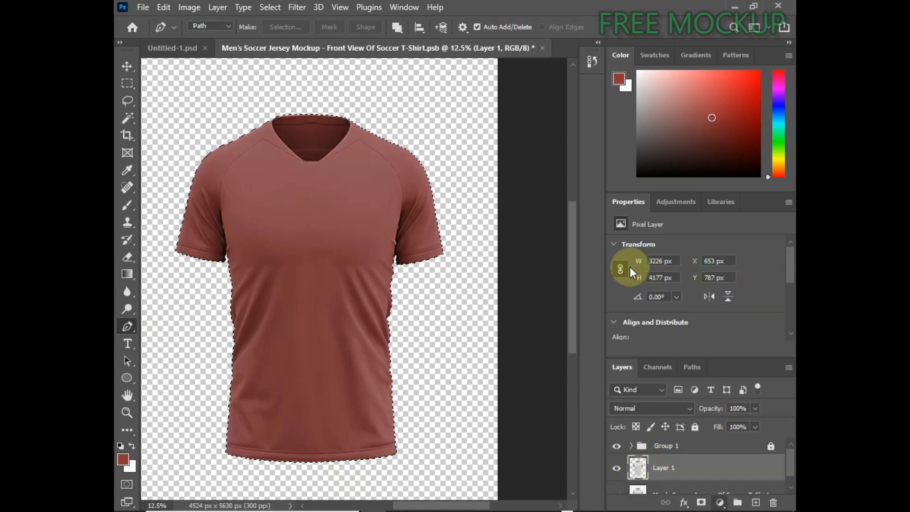
{"action": "left_click_drag", "start_coordinate": [561, 346], "coordinate": [574, 320]}
{"action": "mouse_move", "coordinate": [550, 291]}
{"action": "left_mouse_down"}
{"action": "mouse_move", "coordinate": [561, 305]}
{"action": "mouse_move", "coordinate": [550, 299]}
{"action": "left_mouse_up"}
{"action": "left_click", "coordinate": [695, 282]}
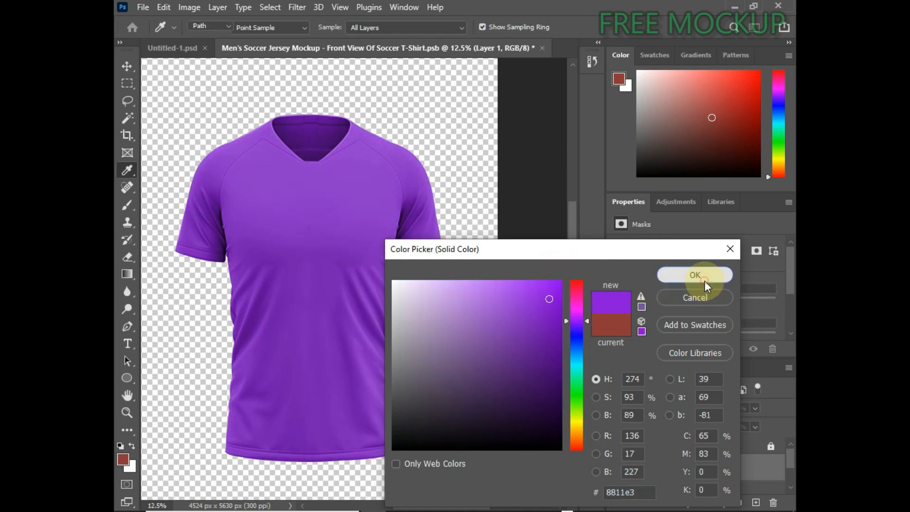
- Start a path just outside the jersey's left side and run it up to the lower corner of the left sleeve
{"action": "key", "text": "ctrl+plus"}
{"action": "left_click_drag", "start_coordinate": [303, 448], "coordinate": [375, 399]}
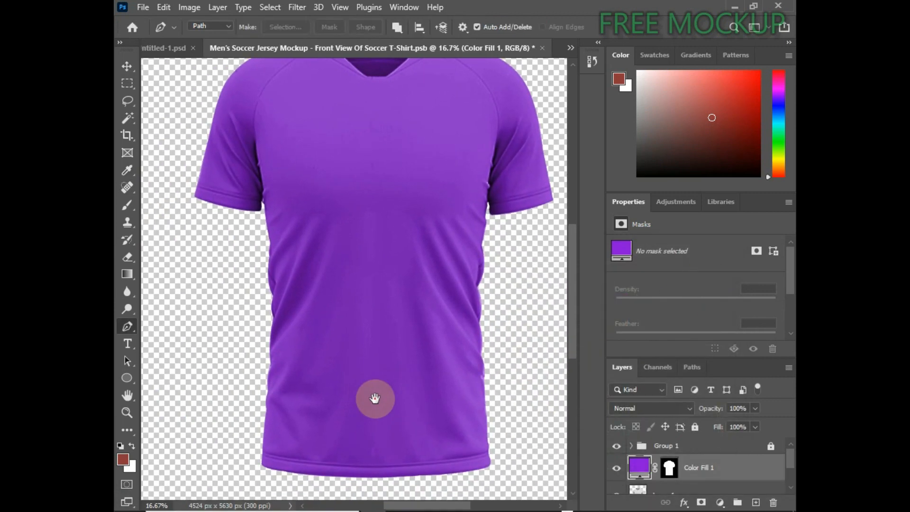
{"action": "key", "text": "ctrl+plus"}
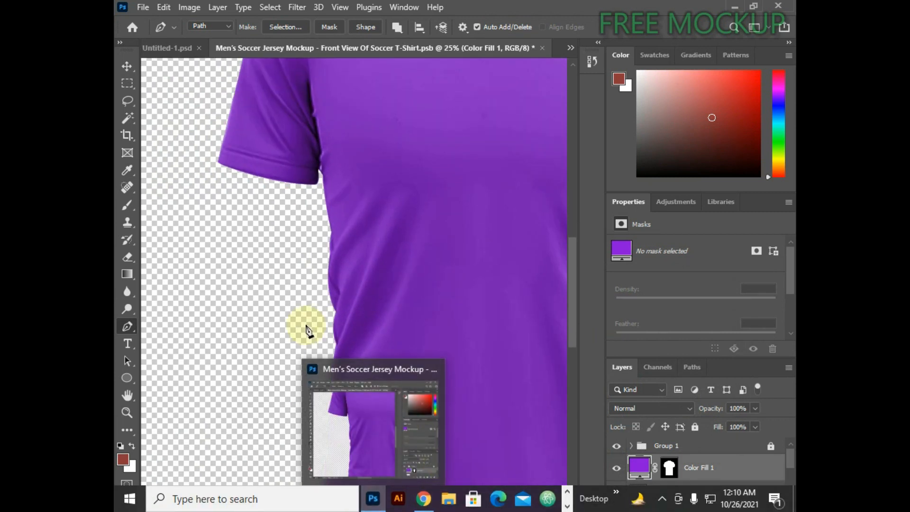
{"action": "left_click", "coordinate": [314, 331]}
{"action": "left_click", "coordinate": [314, 326]}
{"action": "left_click_drag", "start_coordinate": [308, 244], "coordinate": [309, 231]}
{"action": "left_click", "coordinate": [319, 183]}
- Continue the path through the gap under the left sleeve and into the left armpit
{"action": "left_click_drag", "start_coordinate": [340, 176], "coordinate": [371, 310]}
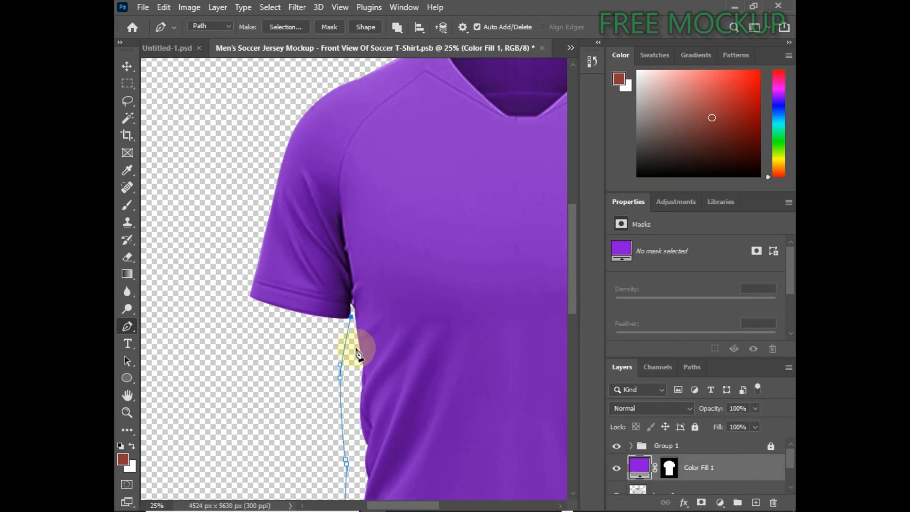
{"action": "key", "text": "ctrl+plus"}
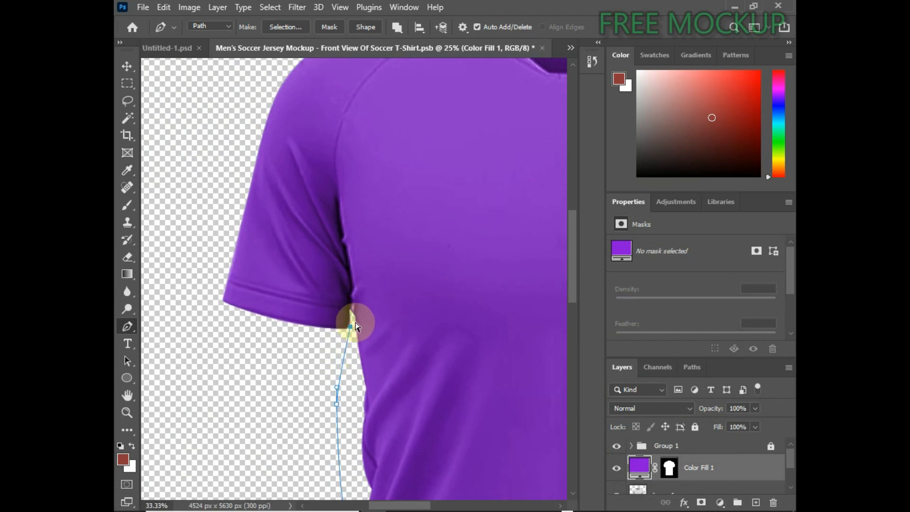
{"action": "key", "text": "ctrl+plus"}
{"action": "key", "text": "ctrl+plus"}
{"action": "left_click_drag", "start_coordinate": [357, 303], "coordinate": [318, 320]}
{"action": "left_click", "coordinate": [318, 319]}
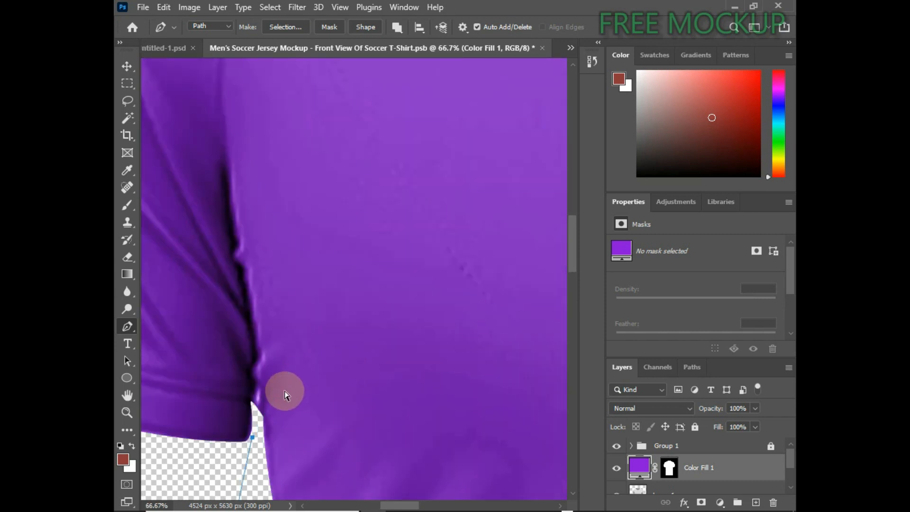
{"action": "left_click", "coordinate": [253, 405]}
{"action": "left_click_drag", "start_coordinate": [260, 380], "coordinate": [263, 370]}
{"action": "left_click", "coordinate": [254, 384], "text": "alt"}
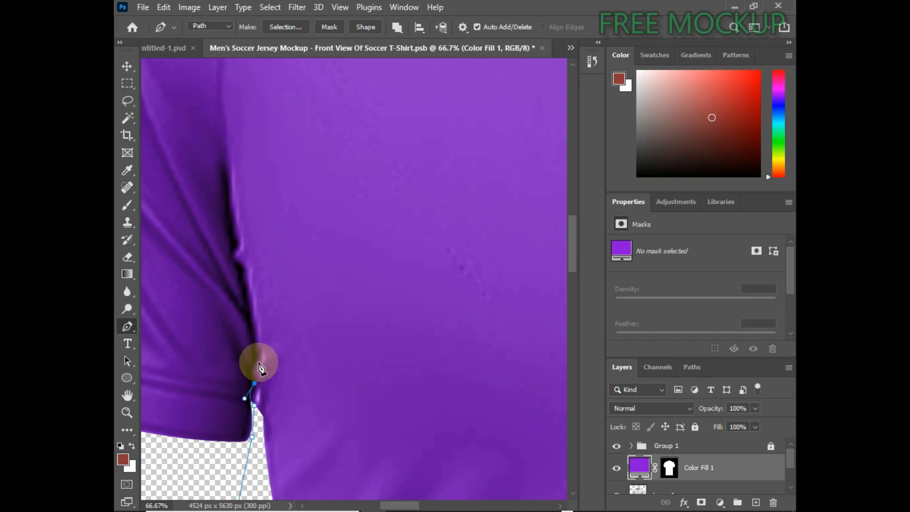
- Trace the path up the left armhole edge and along the curved sleeve seam toward the shoulder
{"action": "left_click", "coordinate": [256, 354]}
{"action": "left_click", "coordinate": [239, 268]}
{"action": "left_click_drag", "start_coordinate": [236, 242], "coordinate": [272, 283]}
{"action": "left_click_drag", "start_coordinate": [260, 258], "coordinate": [307, 138]}
{"action": "left_click_drag", "start_coordinate": [338, 193], "coordinate": [301, 384]}
{"action": "left_click_drag", "start_coordinate": [378, 238], "coordinate": [495, 163]}
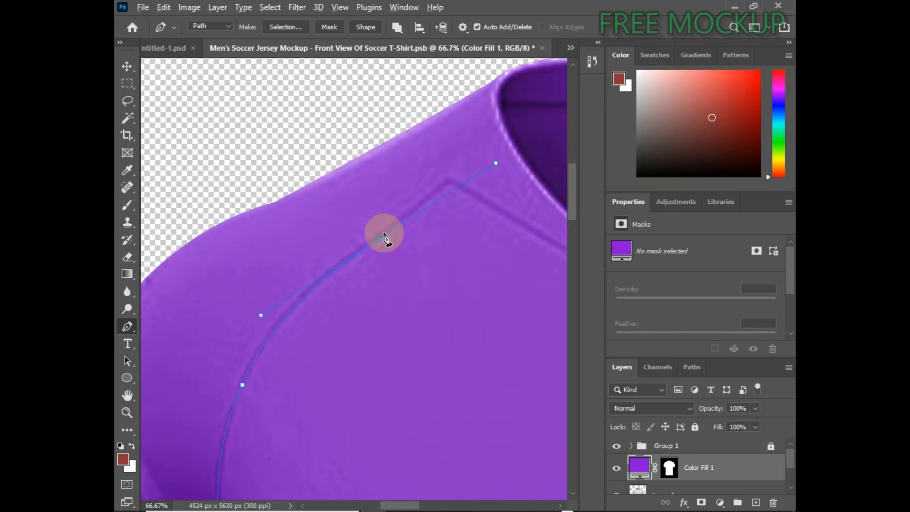
{"action": "left_click", "coordinate": [382, 235], "text": "alt"}
- Trace the path along the front seams, down to the bottom of the V-neck and up to the right shoulder seam's peak
{"action": "left_click_drag", "start_coordinate": [447, 182], "coordinate": [459, 179]}
{"action": "left_click_drag", "start_coordinate": [520, 211], "coordinate": [231, 249]}
{"action": "left_click_drag", "start_coordinate": [298, 296], "coordinate": [306, 305]}
{"action": "left_click_drag", "start_coordinate": [382, 299], "coordinate": [225, 381]}
{"action": "key", "text": "alt+space"}
{"action": "left_click_drag", "start_coordinate": [462, 258], "coordinate": [246, 152]}
{"action": "left_click", "coordinate": [441, 330]}
{"action": "left_click", "coordinate": [463, 260], "text": "alt"}
- Trace the path down the right sleeve seam and armhole folds to the right armpit
{"action": "left_click_drag", "start_coordinate": [398, 265], "coordinate": [410, 274]}
{"action": "left_click_drag", "start_coordinate": [410, 274], "coordinate": [366, 130]}
{"action": "left_click_drag", "start_coordinate": [433, 309], "coordinate": [434, 327]}
{"action": "left_click_drag", "start_coordinate": [436, 275], "coordinate": [436, 161]}
{"action": "left_click_drag", "start_coordinate": [428, 286], "coordinate": [425, 305]}
{"action": "left_click_drag", "start_coordinate": [402, 427], "coordinate": [424, 289]}
{"action": "left_click_drag", "start_coordinate": [431, 235], "coordinate": [428, 247]}
{"action": "left_click_drag", "start_coordinate": [413, 338], "coordinate": [413, 368]}
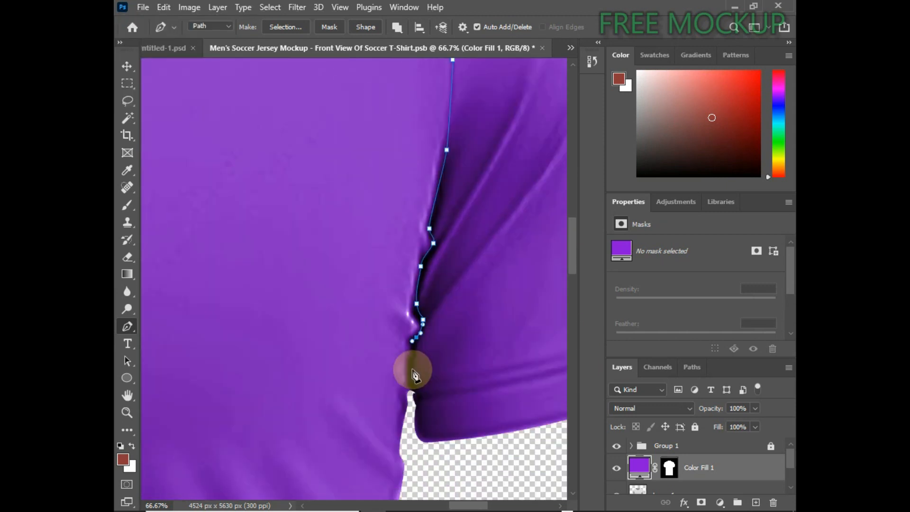
- Run the path loosely down outside the jersey's right side, back along the bottom hem seam, and close it
{"action": "left_click_drag", "start_coordinate": [417, 455], "coordinate": [422, 232]}
{"action": "left_click_drag", "start_coordinate": [375, 295], "coordinate": [343, 303]}
{"action": "left_click_drag", "start_coordinate": [327, 322], "coordinate": [453, 322]}
{"action": "left_click_drag", "start_coordinate": [266, 327], "coordinate": [95, 328]}
{"action": "left_click_drag", "start_coordinate": [255, 331], "coordinate": [493, 376]}
{"action": "left_click_drag", "start_coordinate": [271, 362], "coordinate": [210, 354]}
{"action": "left_click_drag", "start_coordinate": [248, 338], "coordinate": [155, 302]}
{"action": "left_click", "coordinate": [243, 270]}
- Convert the front-panel path to a selection and subtract the transparent area outside Layer 1's jersey with the Magic Wand
{"action": "scroll", "coordinate": [348, 369], "scroll_direction": "down", "scroll_amount": 5}
{"action": "key", "text": "ctrl+Return"}
{"action": "key", "text": "w"}
{"action": "left_click", "coordinate": [669, 491]}
{"action": "left_click", "coordinate": [472, 334], "text": "alt"}
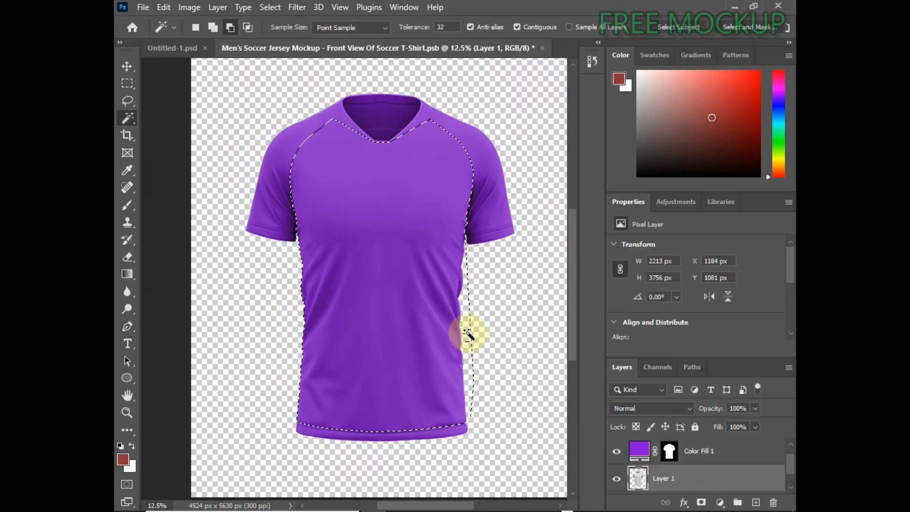
- Add a bright red Solid Color fill layer to the front-panel selection and place it above the purple fill
{"action": "left_click", "coordinate": [720, 502]}
{"action": "left_click", "coordinate": [735, 256]}
{"action": "left_click_drag", "start_coordinate": [720, 477], "coordinate": [721, 442]}
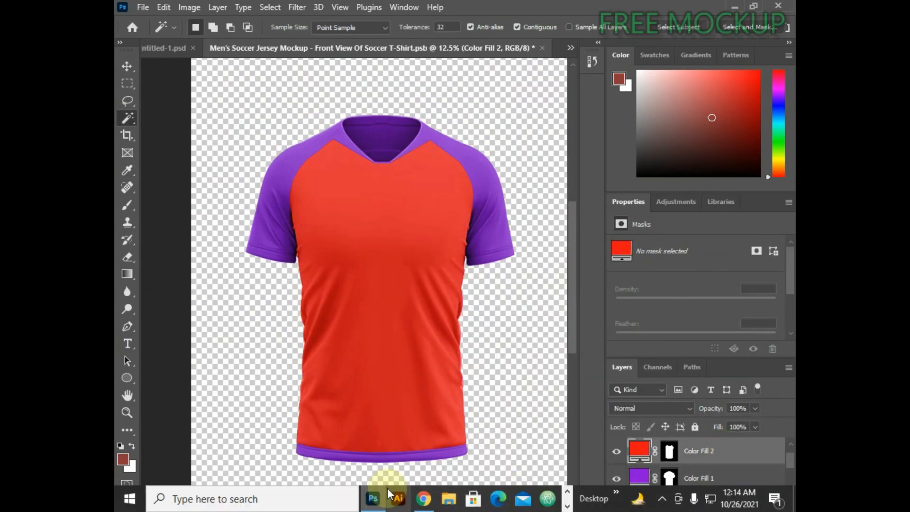
- On Layer 1, trace a Pen path along the inner back collar seam from the left to the right corner of the neck opening
{"action": "key", "text": "ctrl+plus"}
{"action": "key", "text": "ctrl+plus"}
{"action": "left_click_drag", "start_coordinate": [439, 333], "coordinate": [299, 477]}
{"action": "left_click_drag", "start_coordinate": [288, 323], "coordinate": [333, 463]}
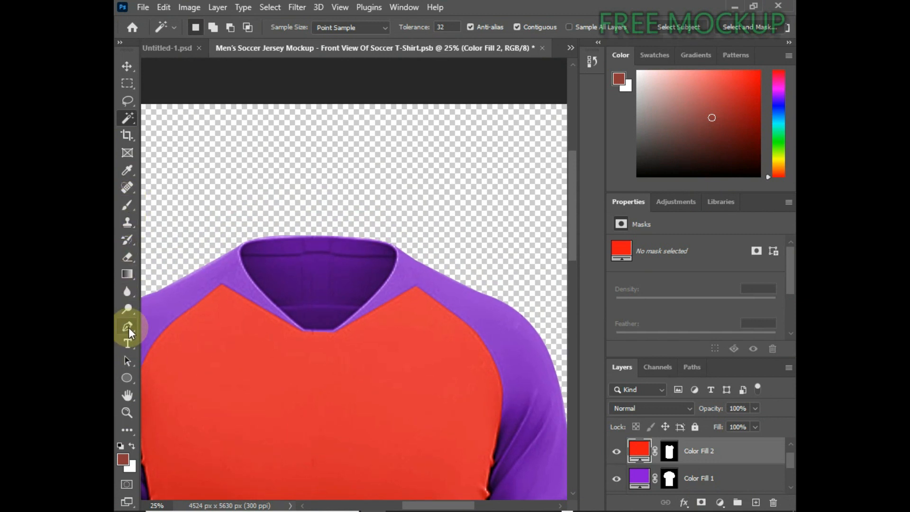
{"action": "scroll", "coordinate": [700, 455], "scroll_direction": "down", "scroll_amount": 1}
{"action": "left_click", "coordinate": [684, 475]}
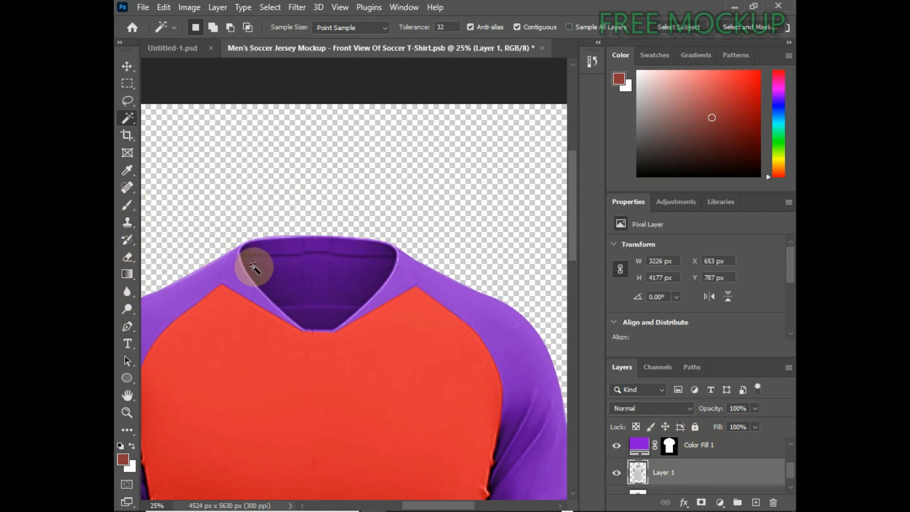
{"action": "left_click", "coordinate": [127, 326]}
{"action": "left_click", "coordinate": [244, 254]}
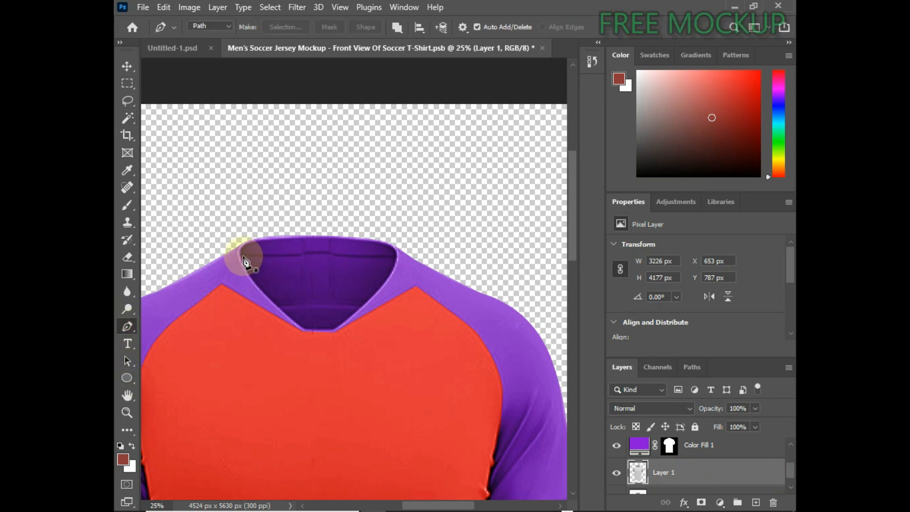
{"action": "key", "text": "ctrl+plus"}
{"action": "left_click", "coordinate": [305, 253]}
{"action": "left_click_drag", "start_coordinate": [330, 254], "coordinate": [337, 251]}
{"action": "left_click", "coordinate": [400, 249]}
{"action": "left_click", "coordinate": [411, 251]}
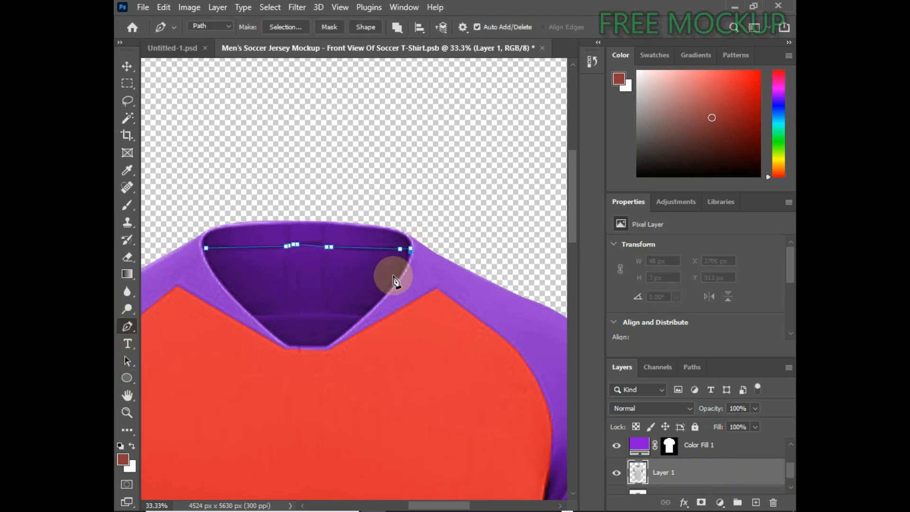
- Continue the path down the right neckline, across the V bottom, and close it with a curve up the left side
{"action": "mouse_move", "coordinate": [365, 308]}
{"action": "left_mouse_down"}
{"action": "mouse_move", "coordinate": [335, 327]}
{"action": "mouse_move", "coordinate": [387, 318]}
{"action": "mouse_move", "coordinate": [376, 300]}
{"action": "left_mouse_up"}
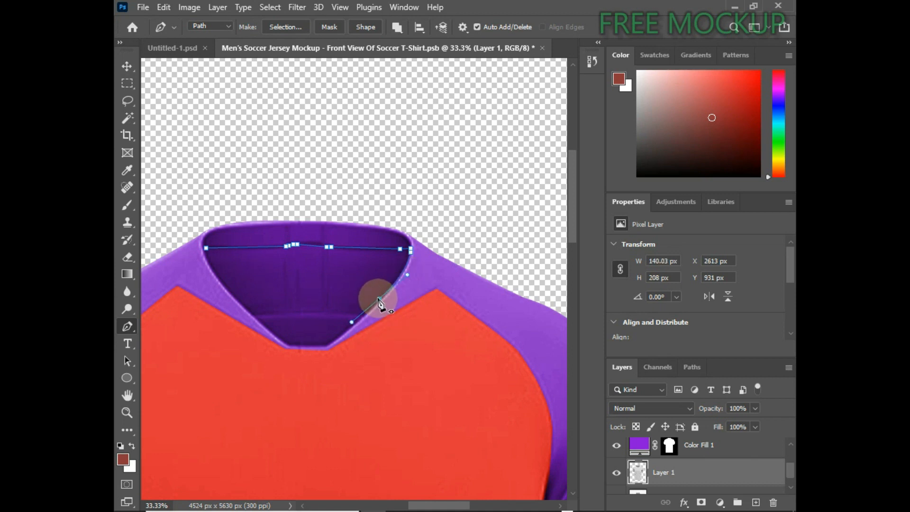
{"action": "left_click", "coordinate": [329, 347]}
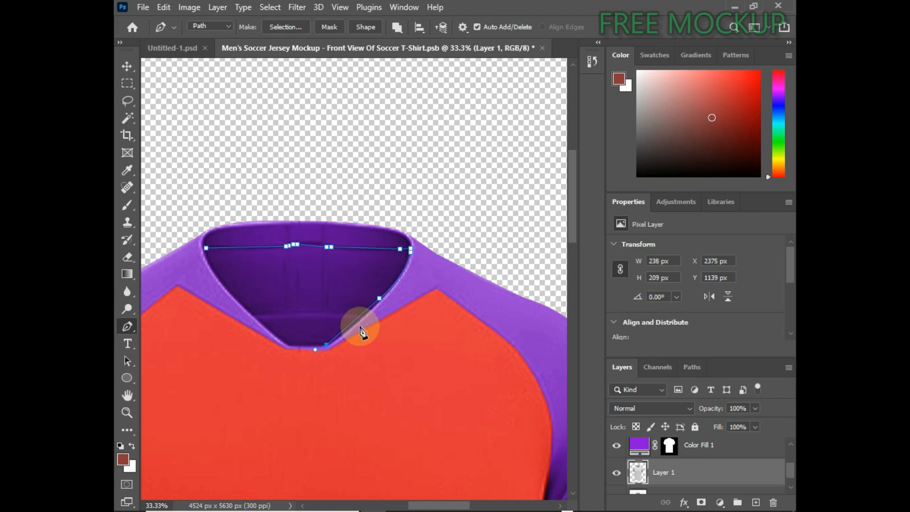
{"action": "left_click", "coordinate": [288, 345]}
{"action": "left_click", "coordinate": [207, 248]}
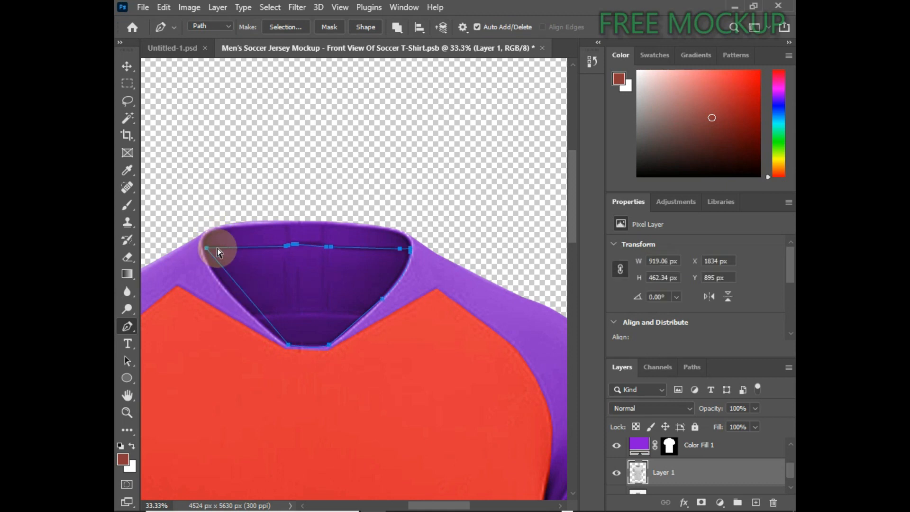
{"action": "left_click_drag", "start_coordinate": [214, 219], "coordinate": [214, 219]}
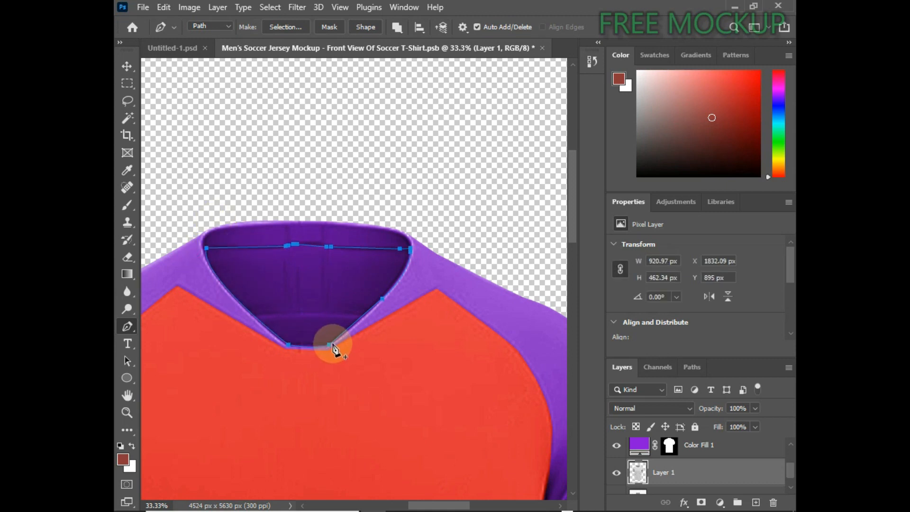
- Add a white Solid Color fill layer to the inner-neck path and dismiss the path outline
{"action": "left_click", "coordinate": [720, 502]}
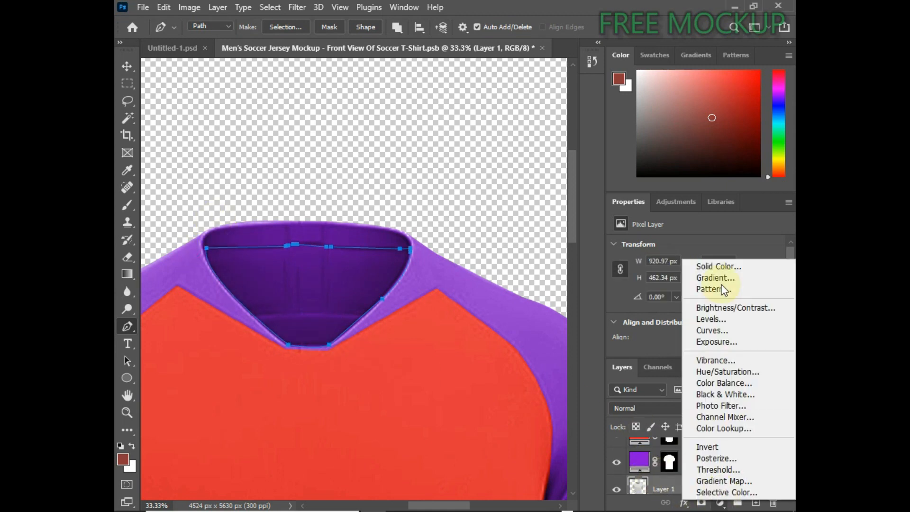
{"action": "left_click", "coordinate": [637, 260]}
{"action": "left_click", "coordinate": [695, 273]}
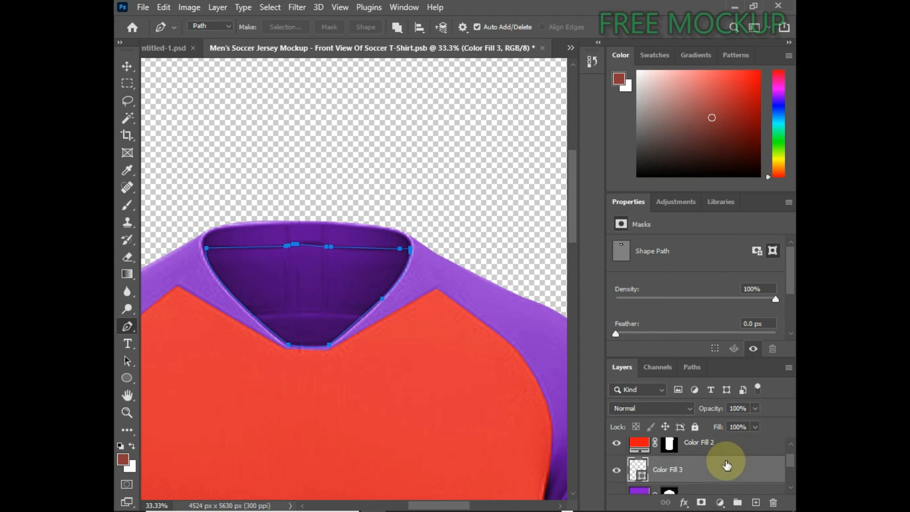
{"action": "left_click", "coordinate": [126, 65]}
{"action": "left_click", "coordinate": [254, 138]}
{"action": "scroll", "coordinate": [396, 264], "scroll_direction": "down", "scroll_amount": 3}
{"action": "scroll", "coordinate": [410, 309], "scroll_direction": "down", "scroll_amount": 1}
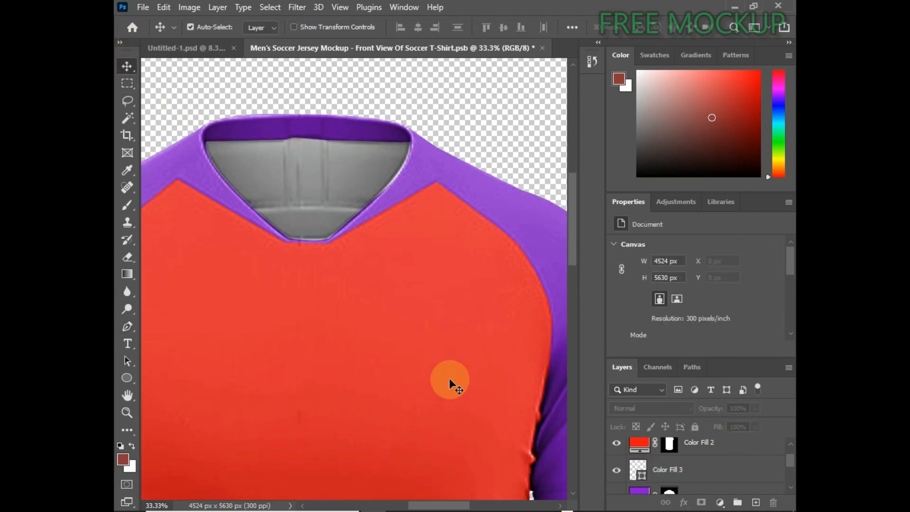
- Fit the whole front jersey in view and save the document
{"action": "key", "text": "ctrl+minus"}
{"action": "key", "text": "ctrl+minus"}
{"action": "key", "text": "ctrl+minus"}
{"action": "key", "text": "ctrl+minus"}
{"action": "key", "text": "ctrl+plus"}
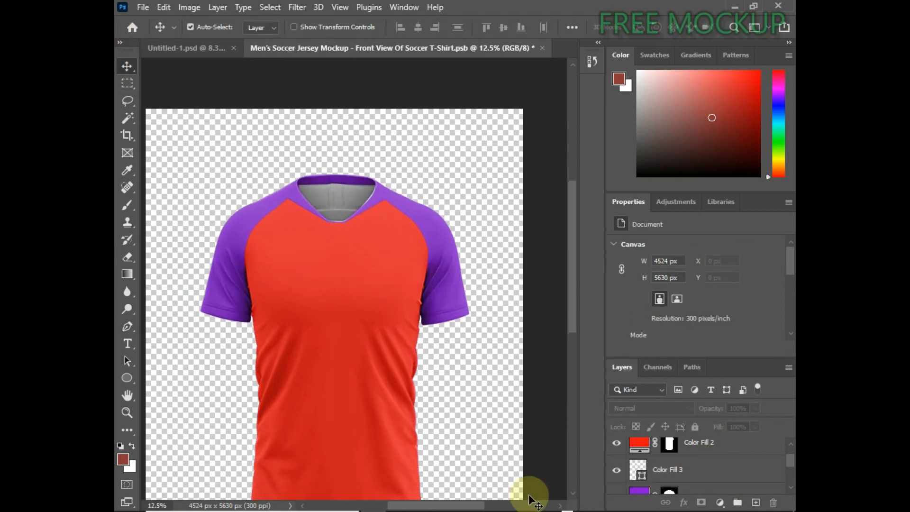
{"action": "scroll", "coordinate": [412, 403], "scroll_direction": "down", "scroll_amount": 2}
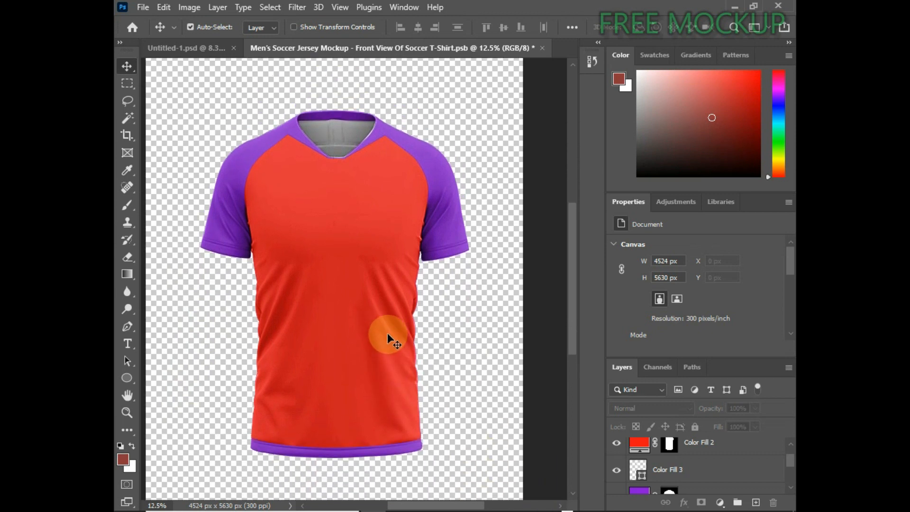
{"action": "key", "text": "ctrl+s"}
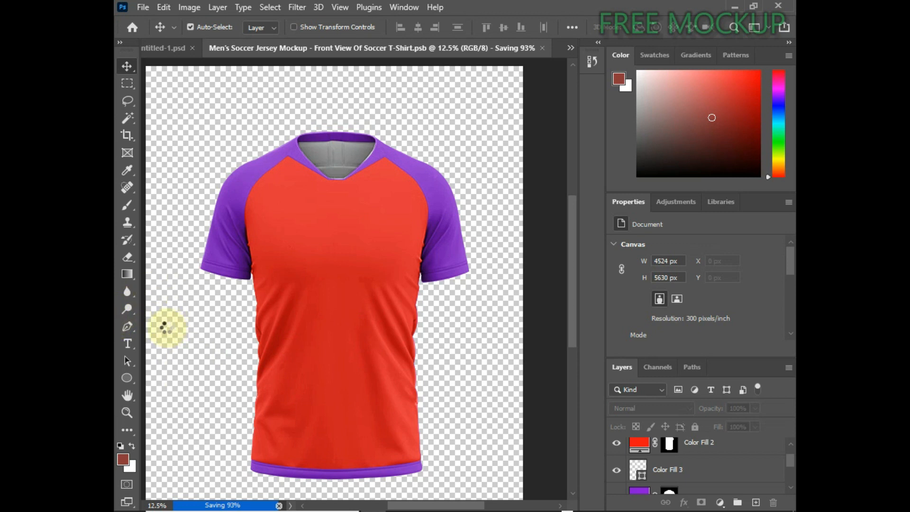
- Recolor the Color Fill 1 layer for the sleeves, collar and hem from purple to light sky blue
{"action": "scroll", "coordinate": [640, 474], "scroll_direction": "down", "scroll_amount": 2}
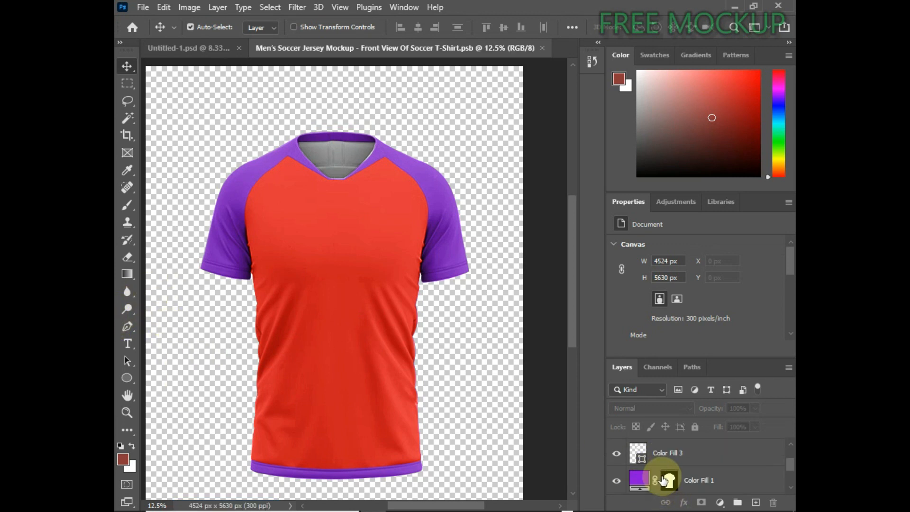
{"action": "double_click", "coordinate": [640, 466]}
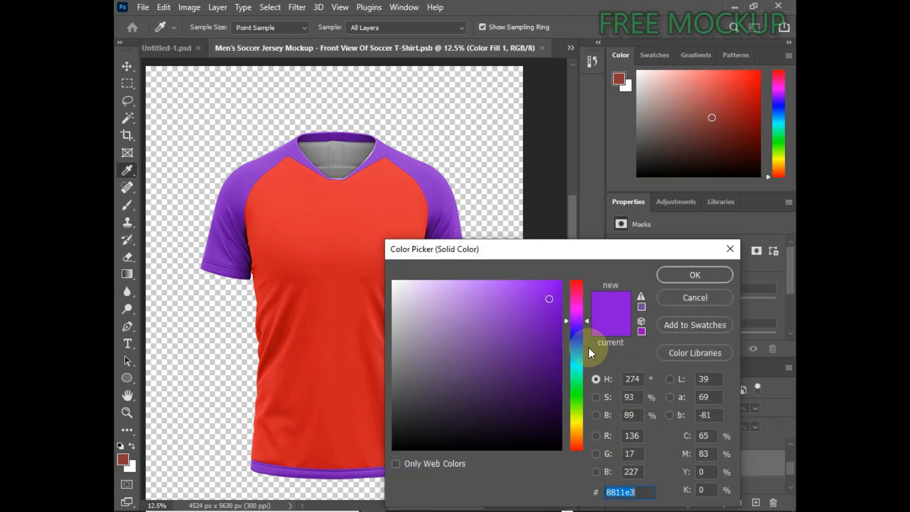
{"action": "left_click", "coordinate": [574, 361]}
{"action": "mouse_move", "coordinate": [554, 340]}
{"action": "left_mouse_down"}
{"action": "mouse_move", "coordinate": [553, 309]}
{"action": "mouse_move", "coordinate": [502, 260]}
{"action": "mouse_move", "coordinate": [503, 274]}
{"action": "left_mouse_up"}
{"action": "left_click", "coordinate": [694, 275]}
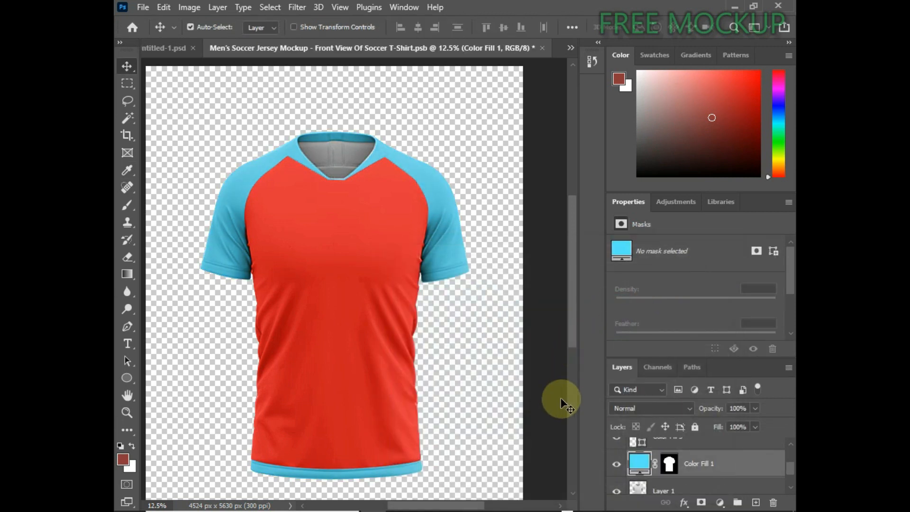
- Try deleting the inner-neck layer Color Fill 3, then undo the deletion
{"action": "scroll", "coordinate": [706, 469], "scroll_direction": "up", "scroll_amount": 2}
{"action": "left_click", "coordinate": [682, 475]}
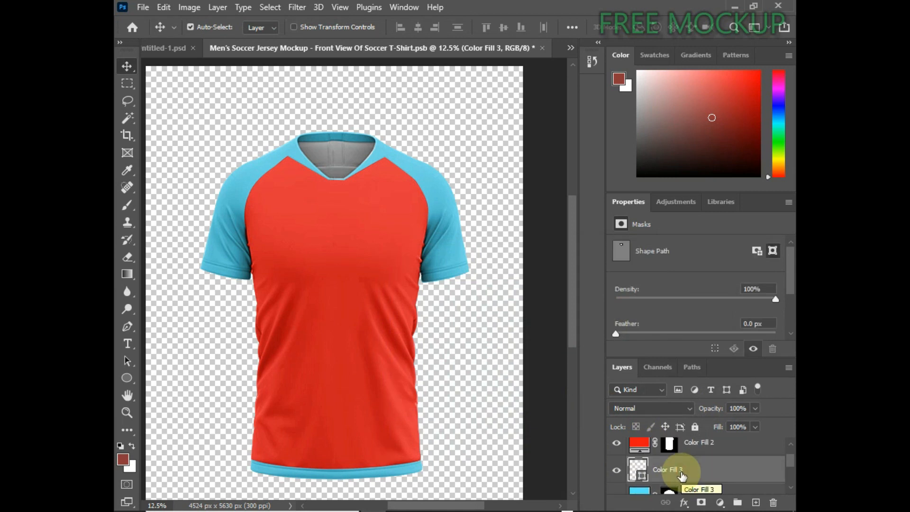
{"action": "key", "text": "Delete"}
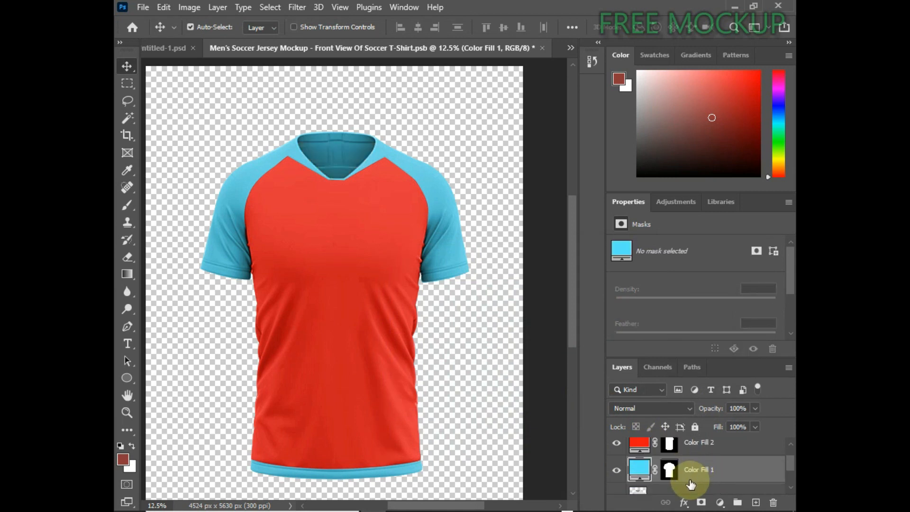
{"action": "key", "text": "ctrl+z"}
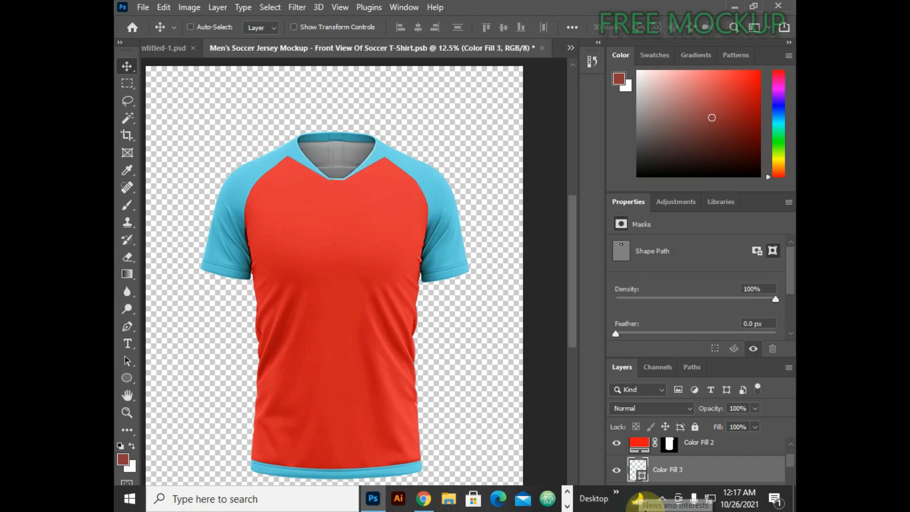
- Toggle the inner-neck fill's visibility to compare the neck opening with and without it
{"action": "scroll", "coordinate": [707, 468], "scroll_direction": "up", "scroll_amount": 3}
{"action": "scroll", "coordinate": [658, 487], "scroll_direction": "down", "scroll_amount": 4}
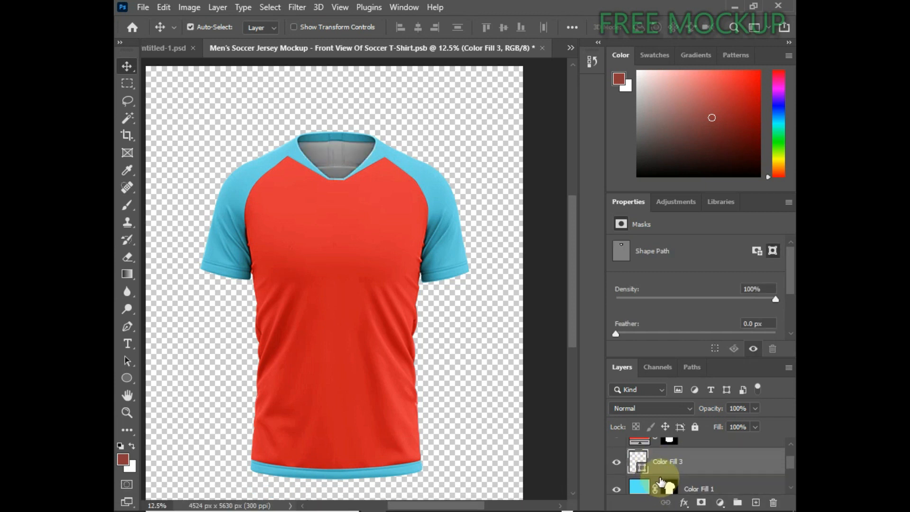
{"action": "left_click", "coordinate": [616, 462]}
{"action": "left_click", "coordinate": [616, 462]}
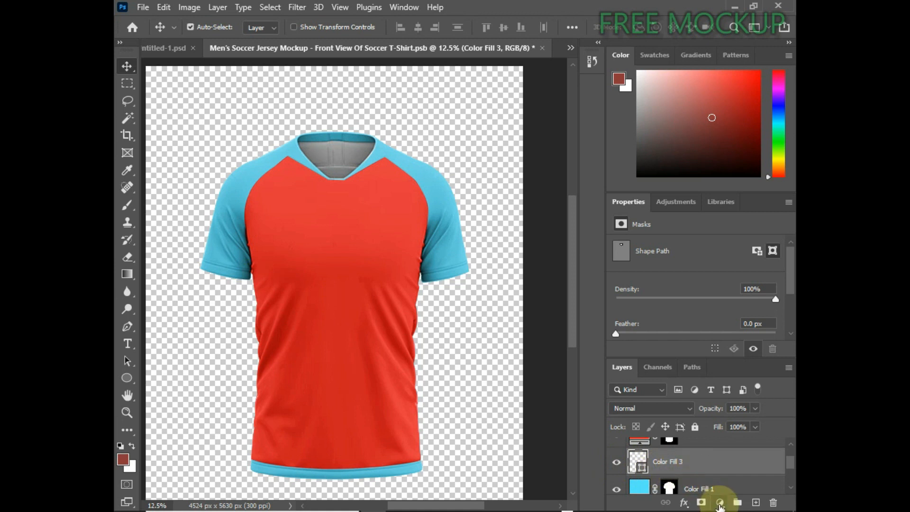
- Load the inner-neck shape as a selection, add a masked white Solid Color fill from it, and select the red front-panel fill
{"action": "left_click", "coordinate": [641, 463], "text": "ctrl"}
{"action": "scroll", "coordinate": [752, 471], "scroll_direction": "up", "scroll_amount": 2}
{"action": "left_click", "coordinate": [699, 468]}
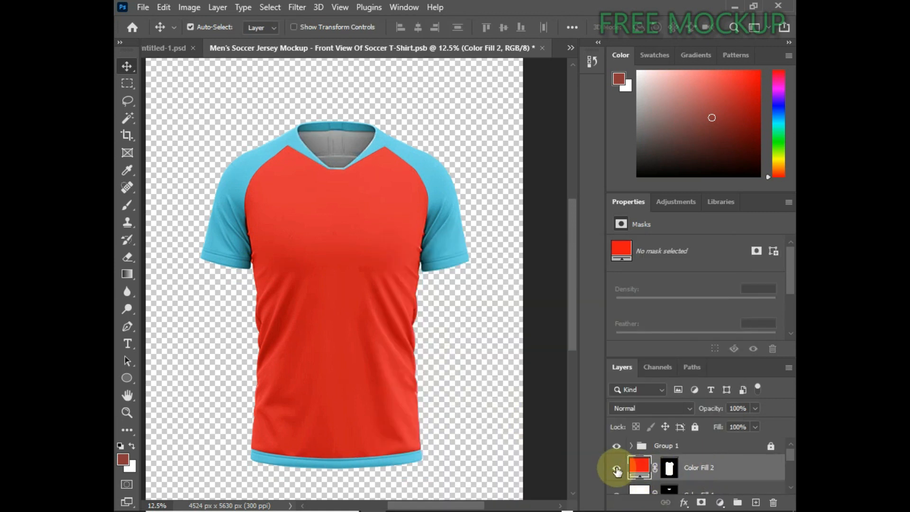
{"action": "left_click", "coordinate": [617, 469]}
{"action": "left_click", "coordinate": [617, 468]}
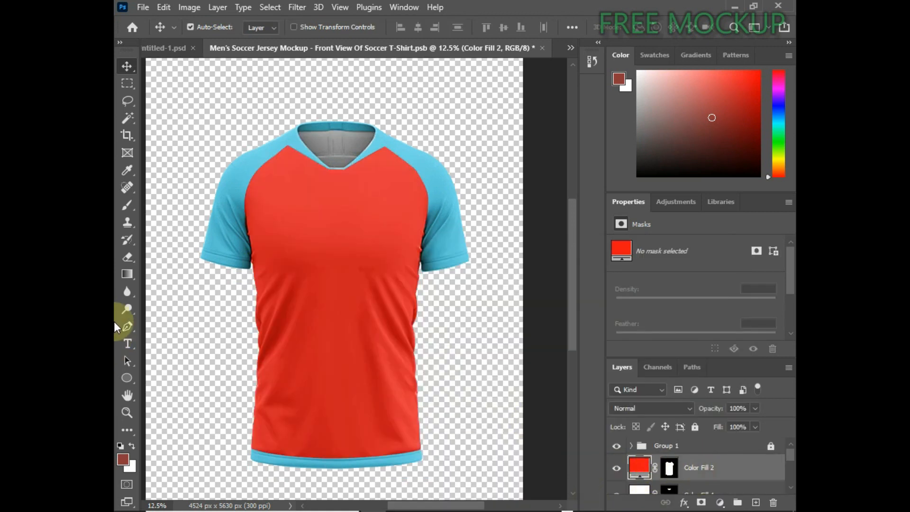
- Draw a brownish-red rectangle of about 2221 × 3786 px over the jersey's front panel, above Color Fill 2
{"action": "right_click", "coordinate": [125, 377]}
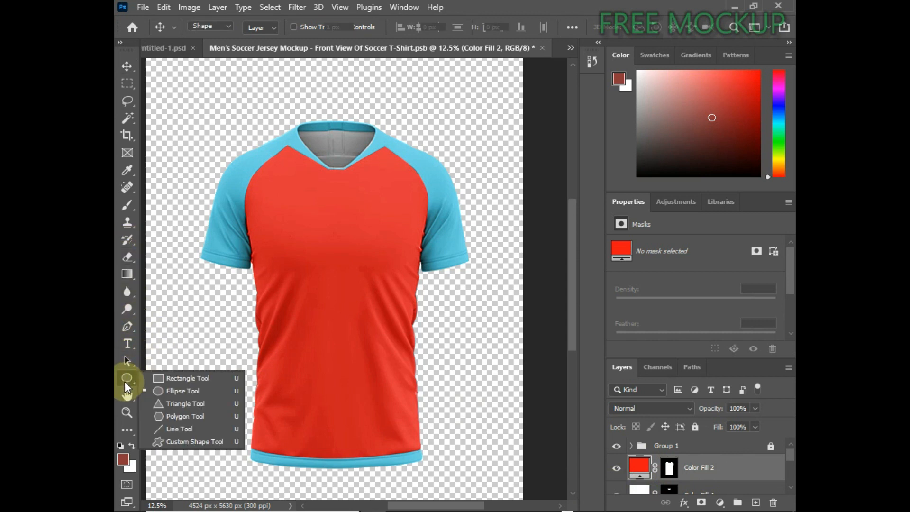
{"action": "left_click", "coordinate": [161, 378]}
{"action": "left_click", "coordinate": [247, 159]}
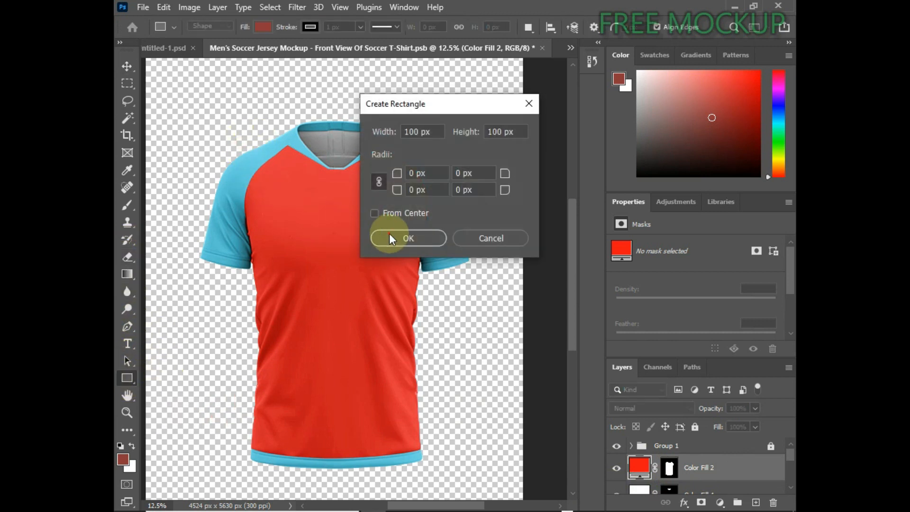
{"action": "left_click", "coordinate": [397, 236]}
{"action": "key", "text": "ctrl+z"}
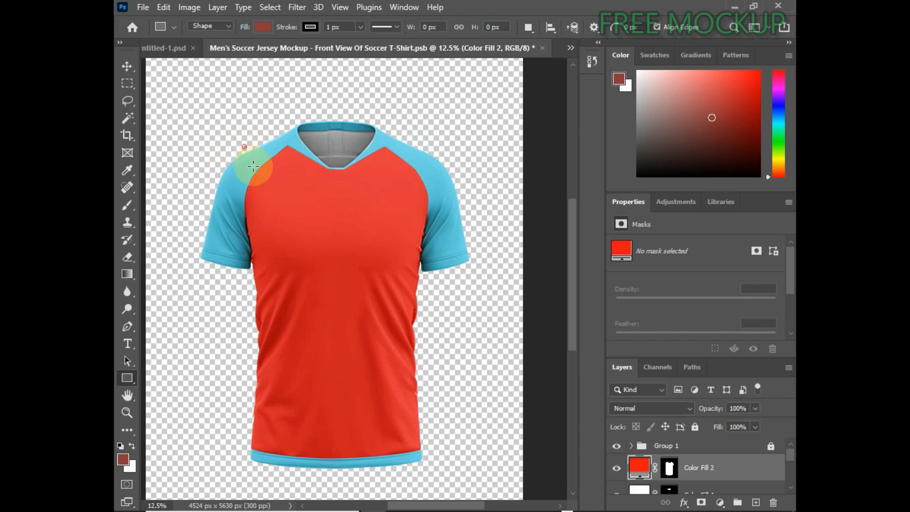
{"action": "left_click_drag", "start_coordinate": [245, 146], "coordinate": [429, 461]}
{"action": "left_click", "coordinate": [127, 65]}
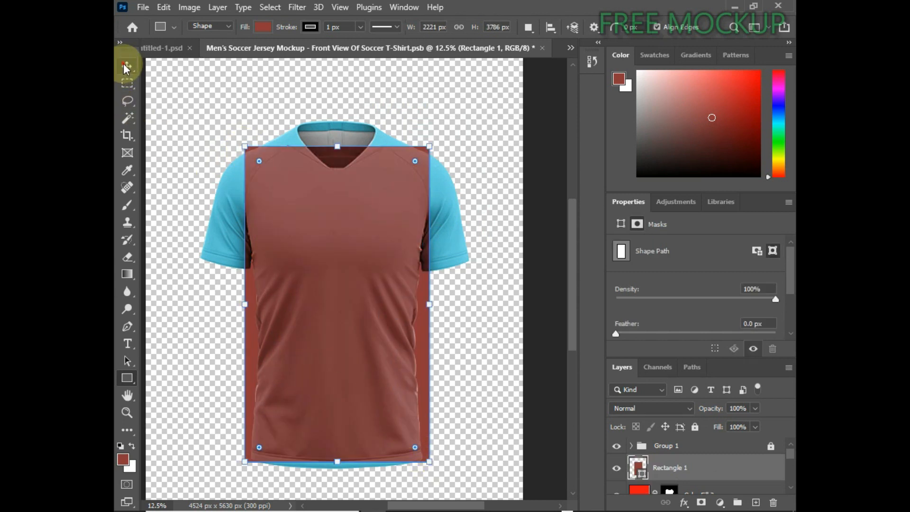
- Convert Rectangle 1 to a smart object and scale it to 105.20%, extending its top edge upward toward the collar
{"action": "right_click", "coordinate": [678, 469]}
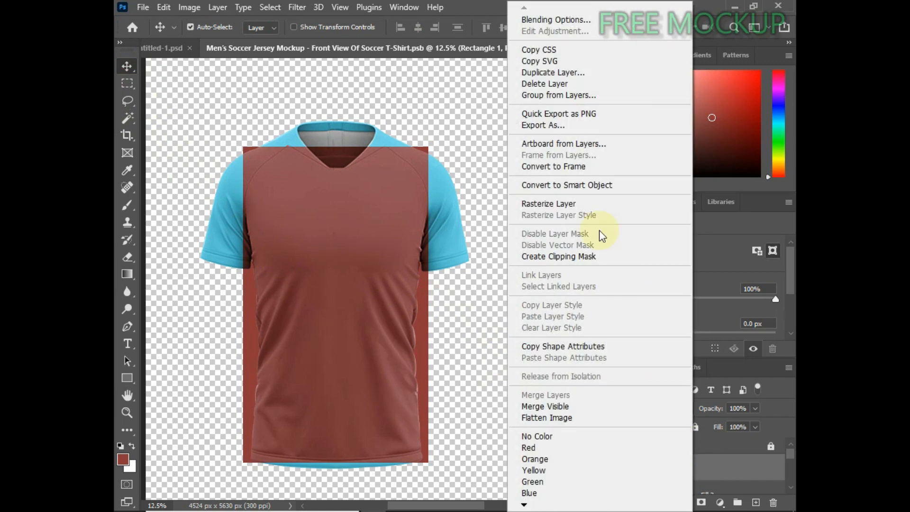
{"action": "left_click", "coordinate": [586, 184]}
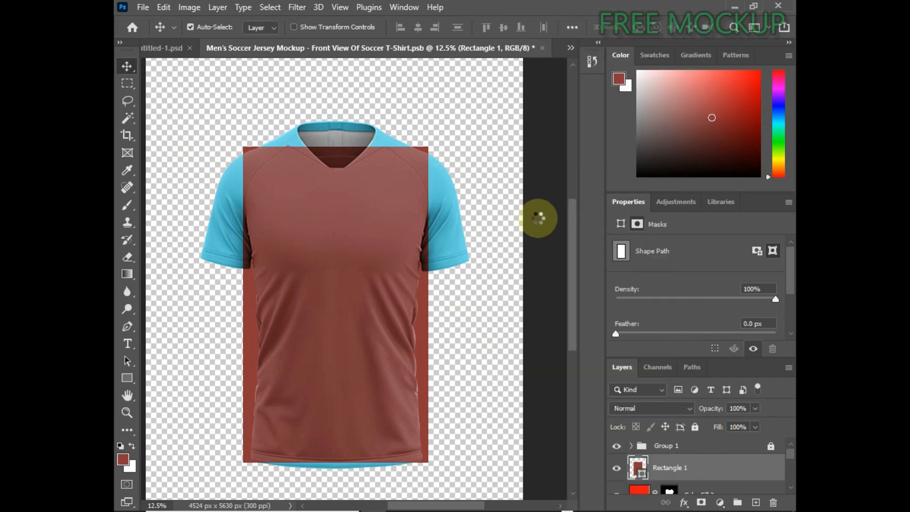
{"action": "key", "text": "ctrl"}
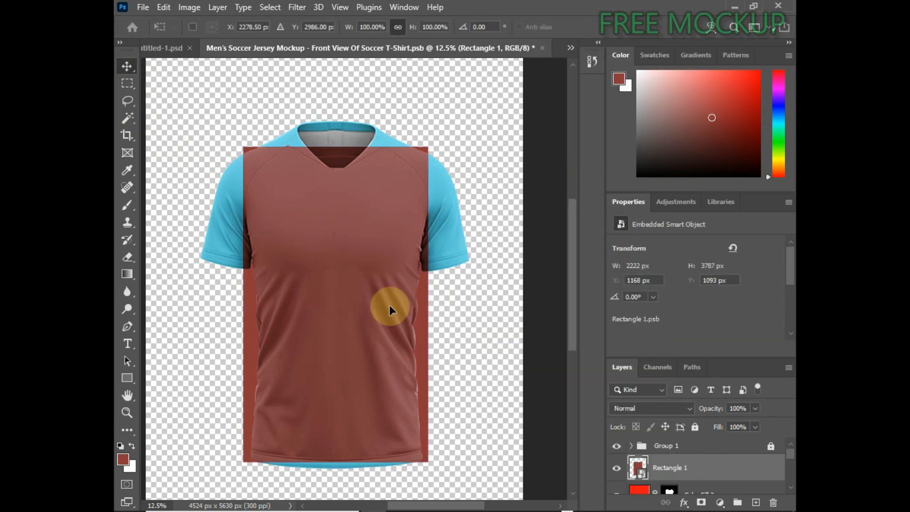
{"action": "key", "text": "ctrl+t"}
{"action": "left_click_drag", "start_coordinate": [335, 147], "coordinate": [335, 129]}
- Warp Rectangle 1 by lowering both upper corners and reshaping the upper edge's curve around the jersey's neckline
{"action": "right_click", "coordinate": [351, 206]}
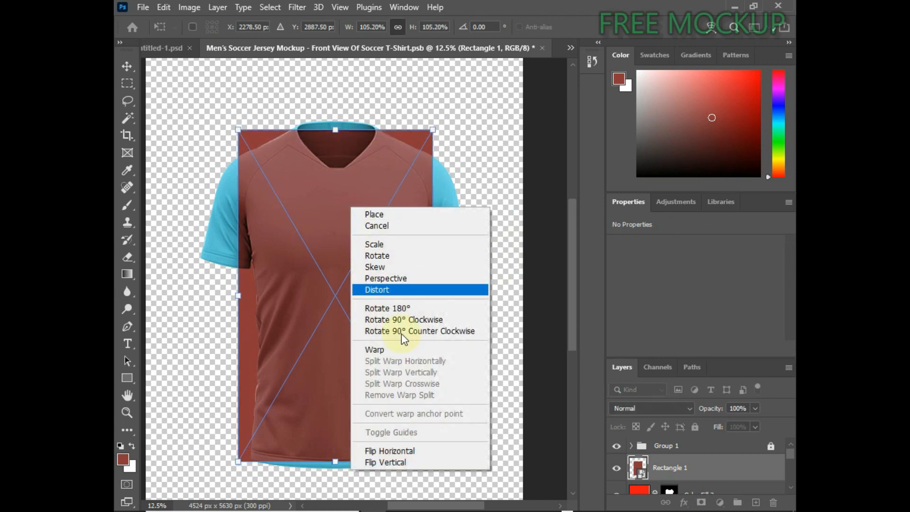
{"action": "left_click", "coordinate": [385, 346]}
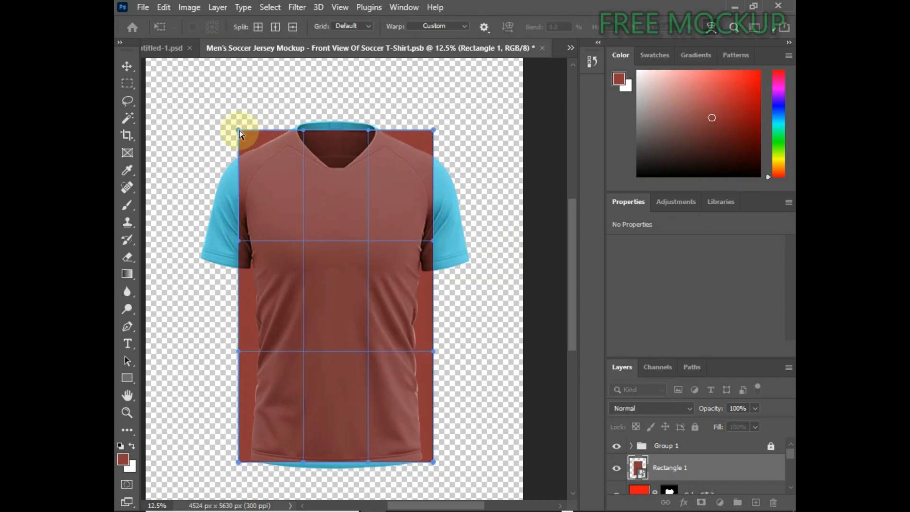
{"action": "left_click_drag", "start_coordinate": [303, 131], "coordinate": [303, 141]}
{"action": "left_click_drag", "start_coordinate": [367, 130], "coordinate": [365, 141]}
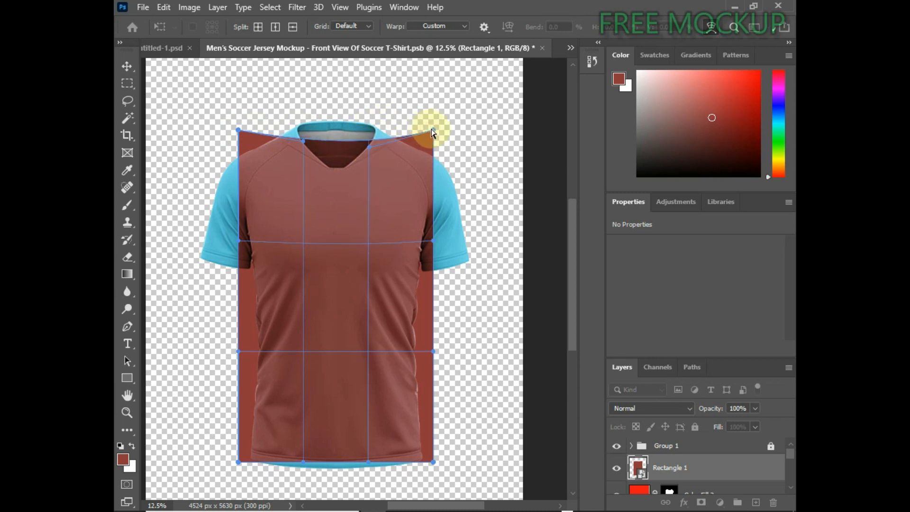
{"action": "left_click_drag", "start_coordinate": [433, 133], "coordinate": [431, 143]}
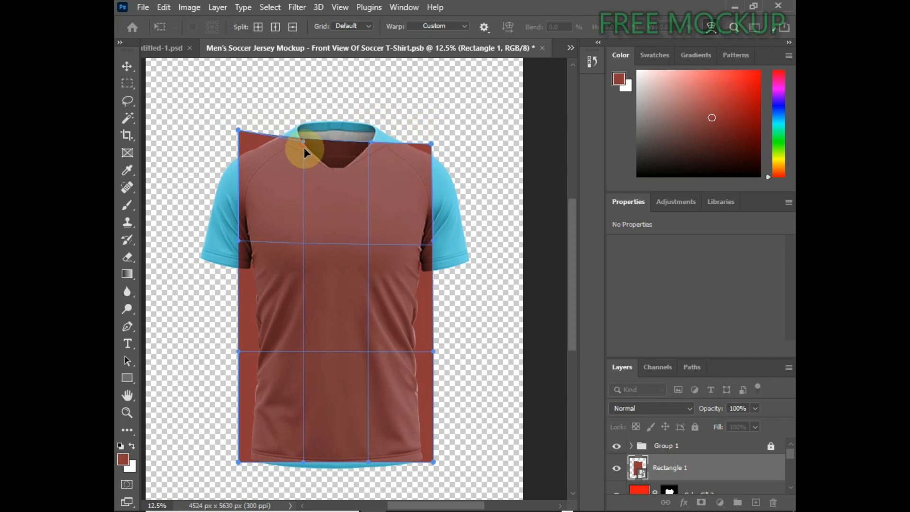
{"action": "left_click_drag", "start_coordinate": [370, 137], "coordinate": [368, 132]}
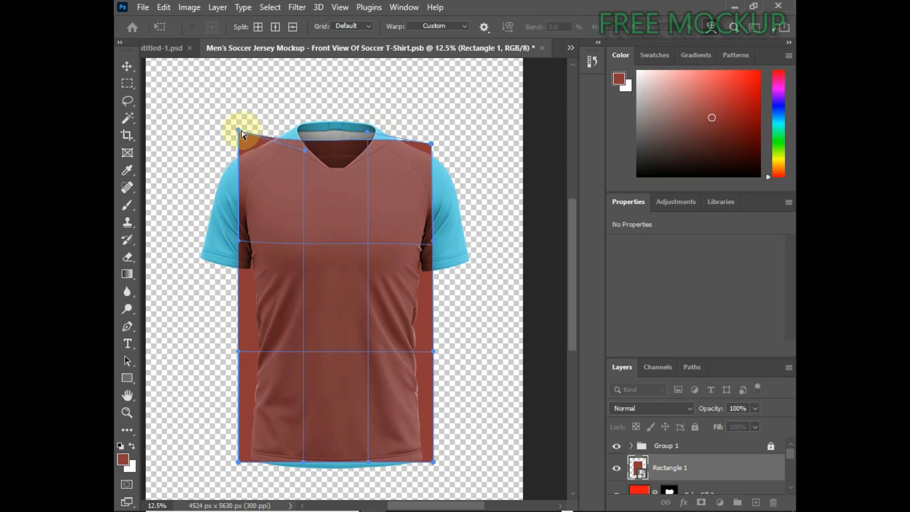
{"action": "left_click_drag", "start_coordinate": [239, 130], "coordinate": [244, 141]}
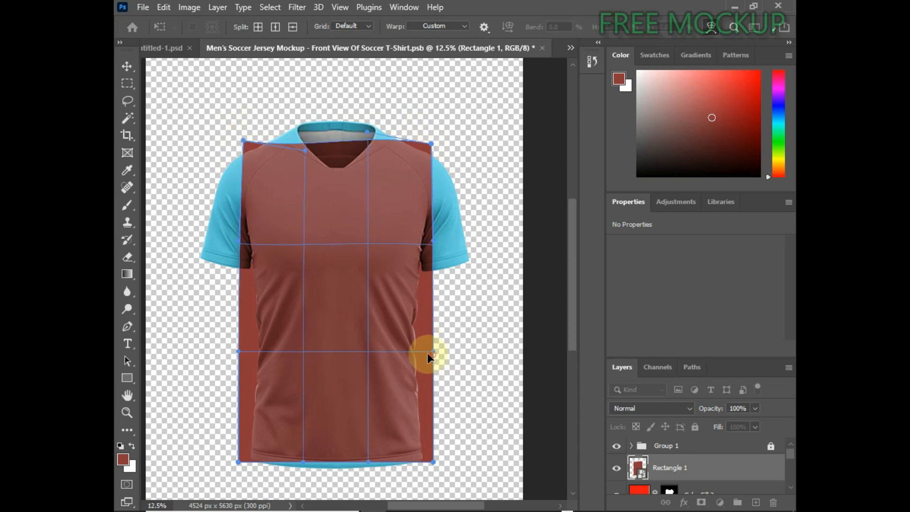
- Warp Rectangle 1's lower sides inward toward the jersey waist, raise its bottom corners, and flare its upper corners outward
{"action": "left_click_drag", "start_coordinate": [435, 353], "coordinate": [441, 388]}
{"action": "left_click_drag", "start_coordinate": [436, 464], "coordinate": [431, 453]}
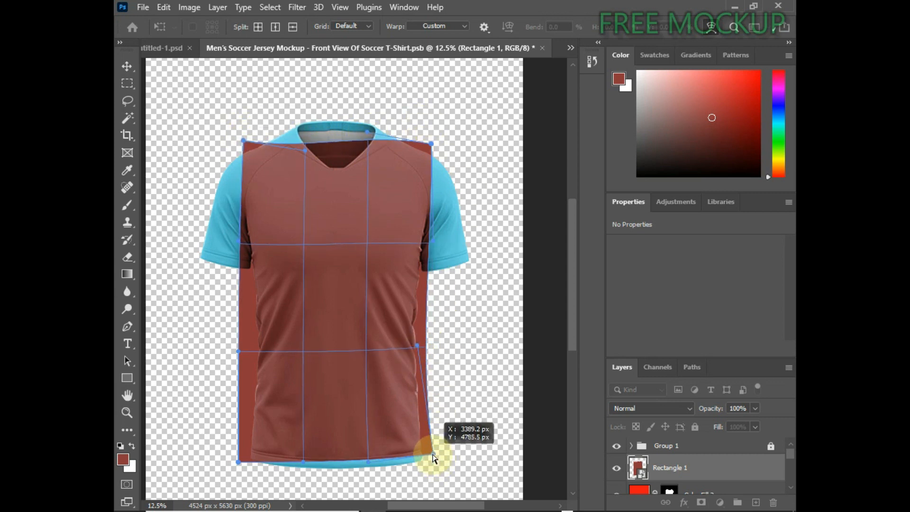
{"action": "left_click_drag", "start_coordinate": [238, 462], "coordinate": [242, 457]}
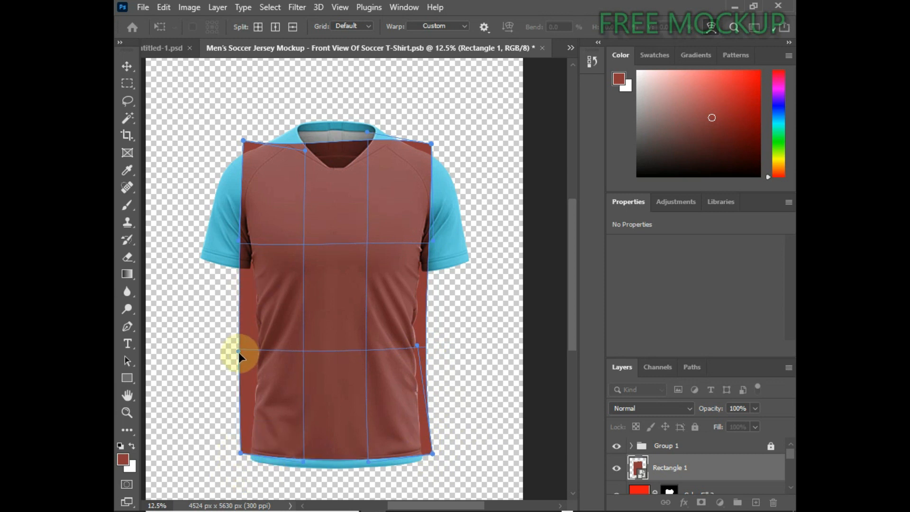
{"action": "left_click_drag", "start_coordinate": [238, 352], "coordinate": [255, 349]}
{"action": "mouse_move", "coordinate": [240, 240]}
{"action": "left_mouse_down"}
{"action": "mouse_move", "coordinate": [256, 246]}
{"action": "mouse_move", "coordinate": [239, 247]}
{"action": "left_mouse_up"}
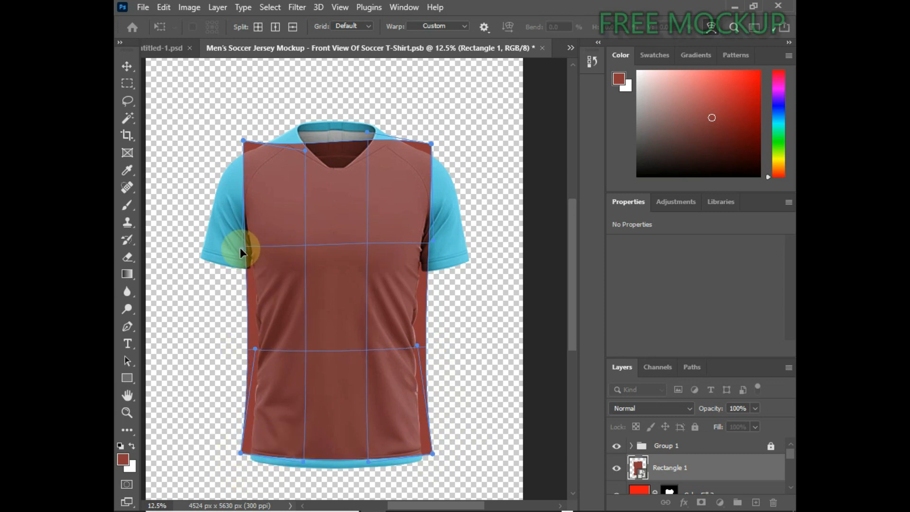
{"action": "left_click_drag", "start_coordinate": [243, 140], "coordinate": [237, 140]}
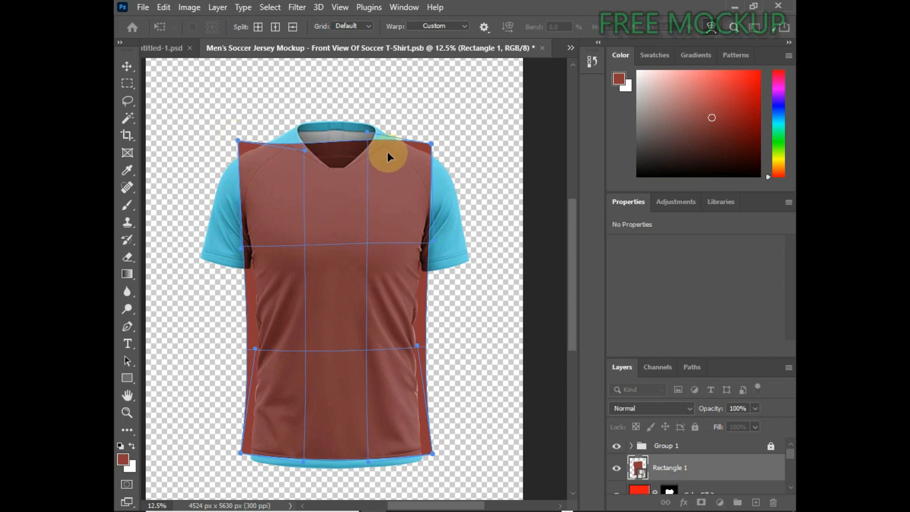
{"action": "left_click_drag", "start_coordinate": [434, 141], "coordinate": [439, 141]}
- Refine the warp along Rectangle 1's hem, left side and neckline edge, nudge its left points upward, and apply it
{"action": "scroll", "coordinate": [435, 265], "scroll_direction": "down", "scroll_amount": 1}
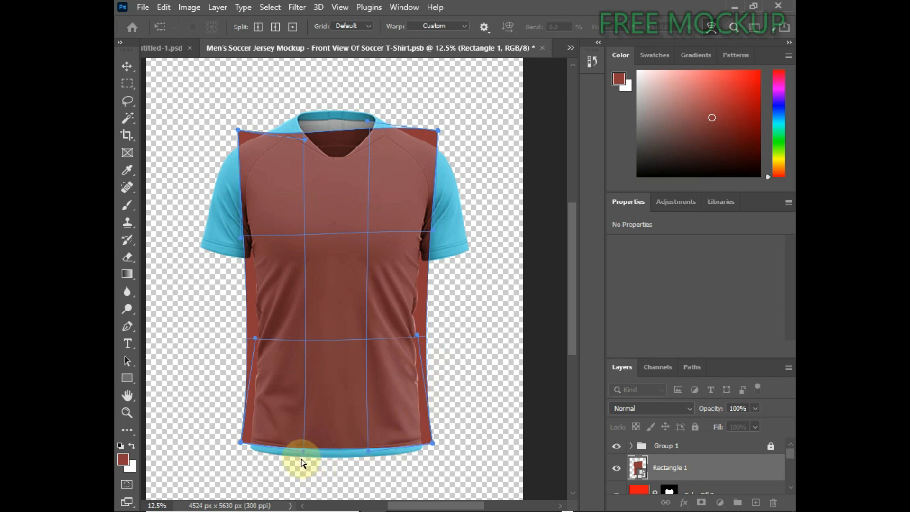
{"action": "left_click_drag", "start_coordinate": [369, 457], "coordinate": [375, 453]}
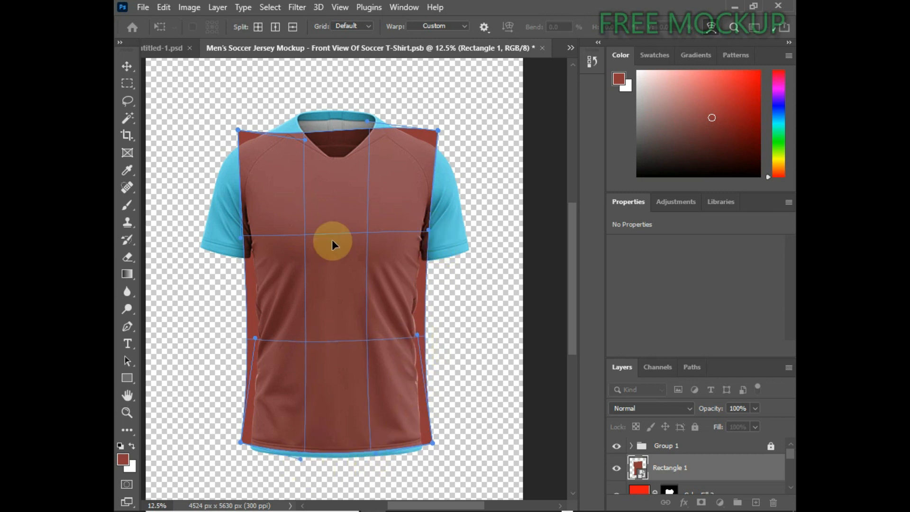
{"action": "left_click_drag", "start_coordinate": [245, 232], "coordinate": [242, 233]}
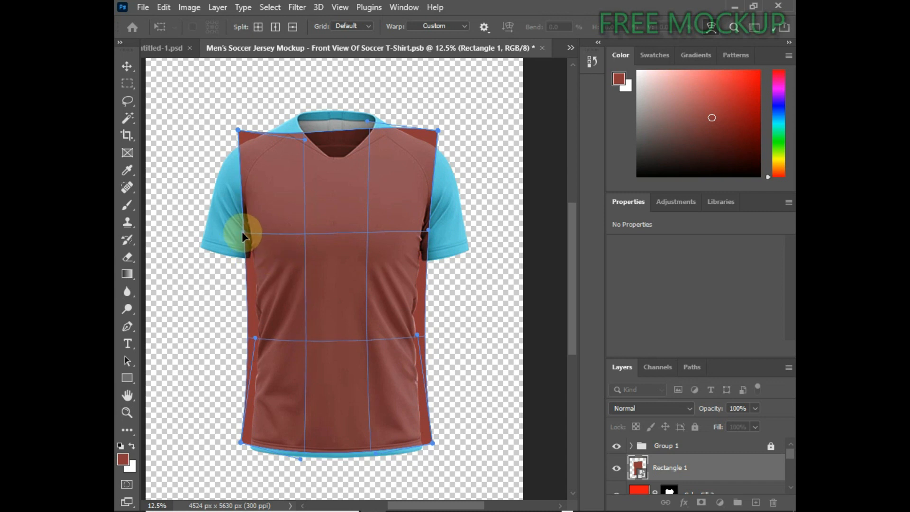
{"action": "left_click_drag", "start_coordinate": [368, 120], "coordinate": [369, 130]}
{"action": "left_click_drag", "start_coordinate": [306, 140], "coordinate": [305, 134]}
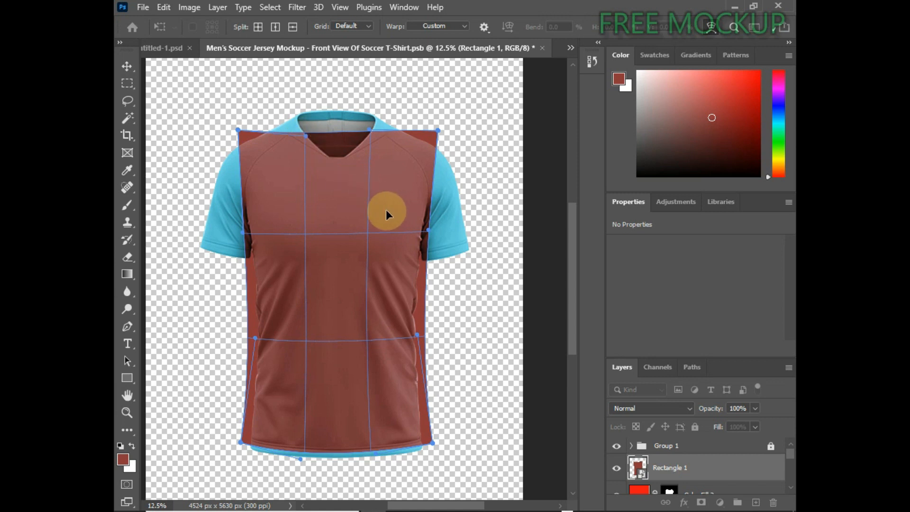
{"action": "left_click", "coordinate": [239, 129]}
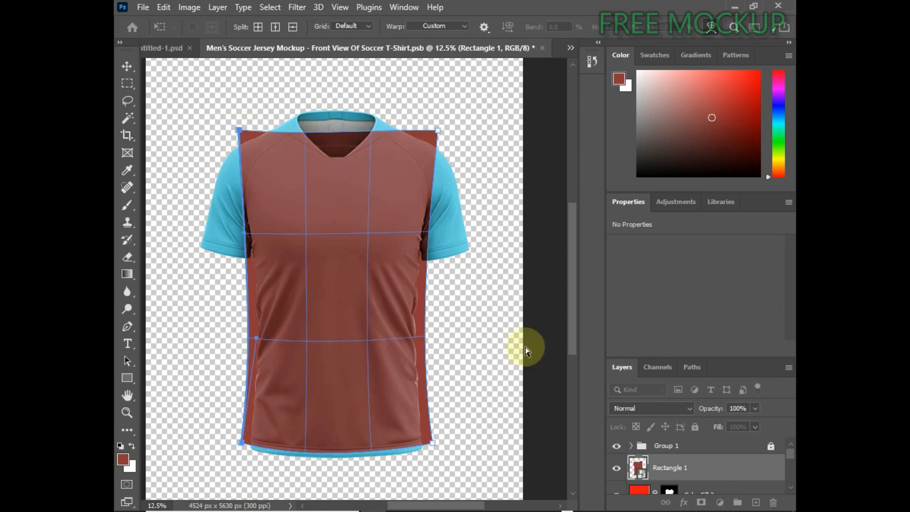
{"action": "key", "text": "Up"}
{"action": "key", "text": "Up"}
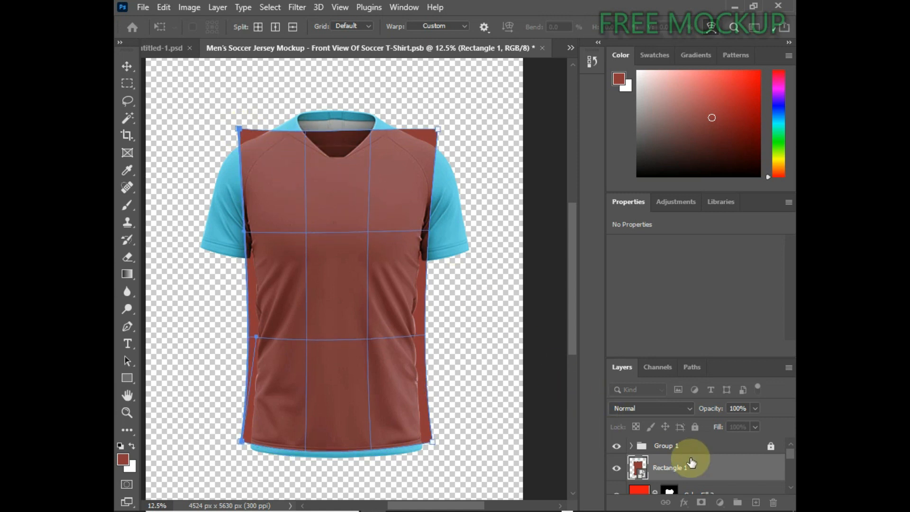
{"action": "scroll", "coordinate": [684, 463], "scroll_direction": "down", "scroll_amount": 2}
{"action": "key", "text": "Return"}
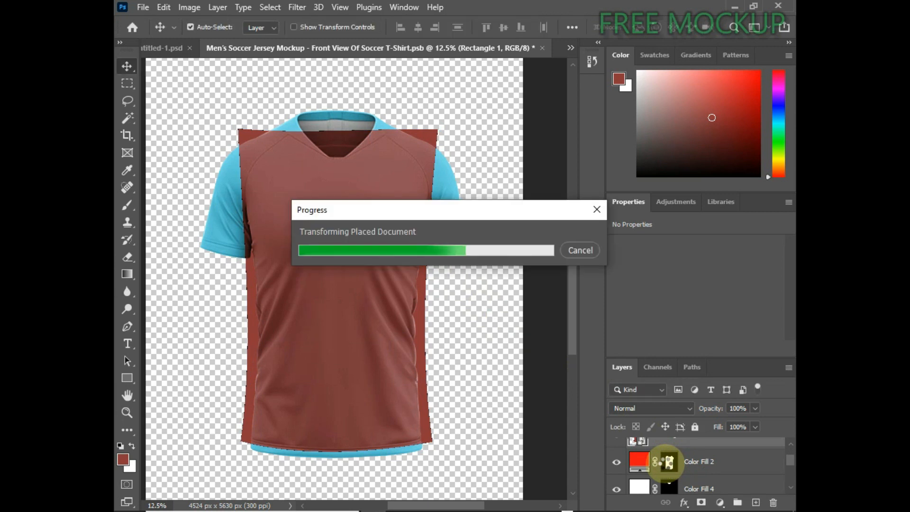
- Load Color Fill 2's mask as a selection and use it as a single layer mask on Rectangle 1
{"action": "left_click", "coordinate": [669, 467], "text": "ctrl"}
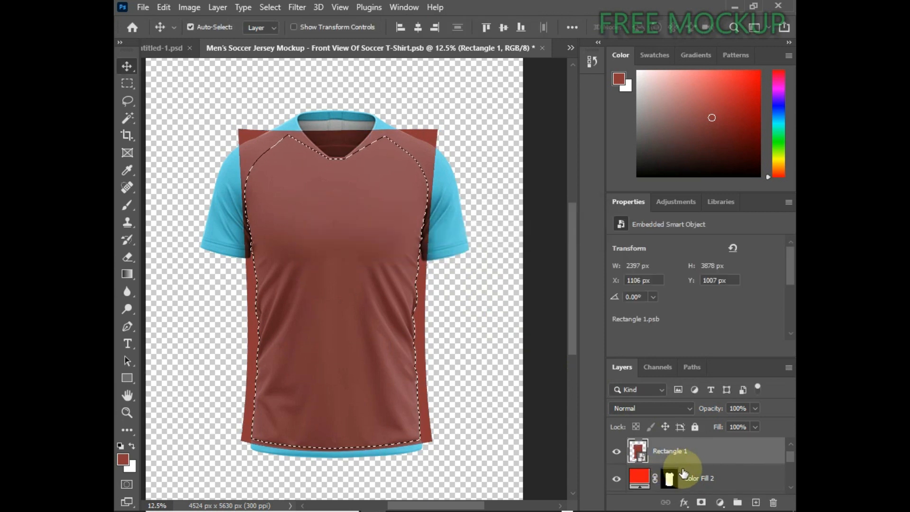
{"action": "scroll", "coordinate": [686, 474], "scroll_direction": "down", "scroll_amount": 1}
{"action": "double_click", "coordinate": [704, 503]}
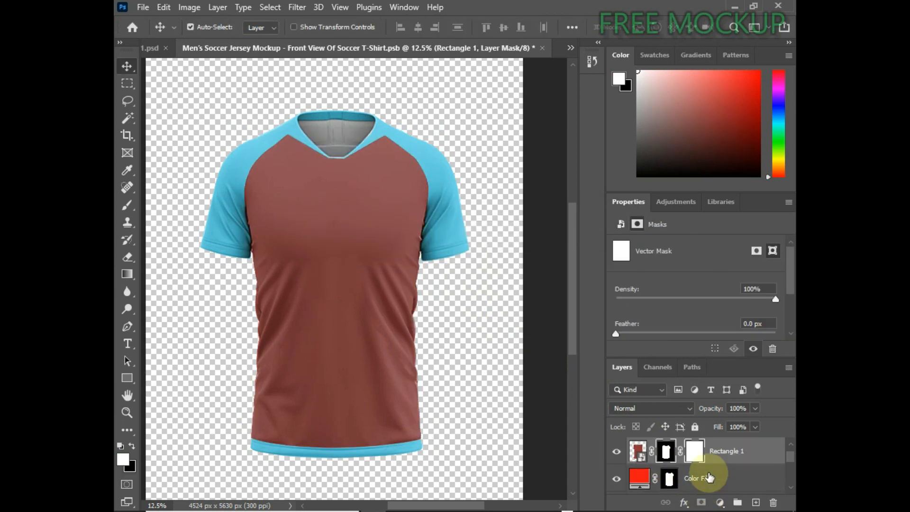
{"action": "key", "text": "ctrl+z"}
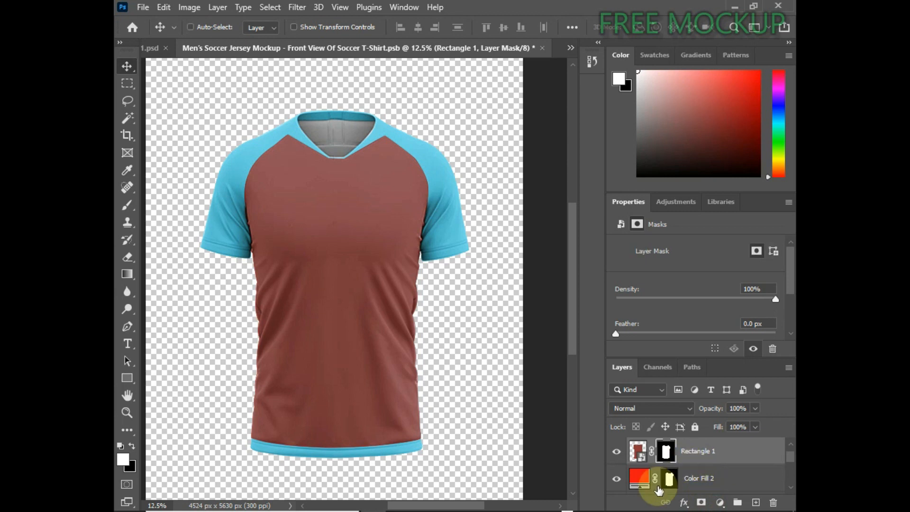
- Delete the red Color Fill 2 layer beneath the masked Rectangle 1 and save the jersey mockup document
{"action": "left_click_drag", "start_coordinate": [655, 462], "coordinate": [671, 481]}
{"action": "left_click", "coordinate": [616, 451]}
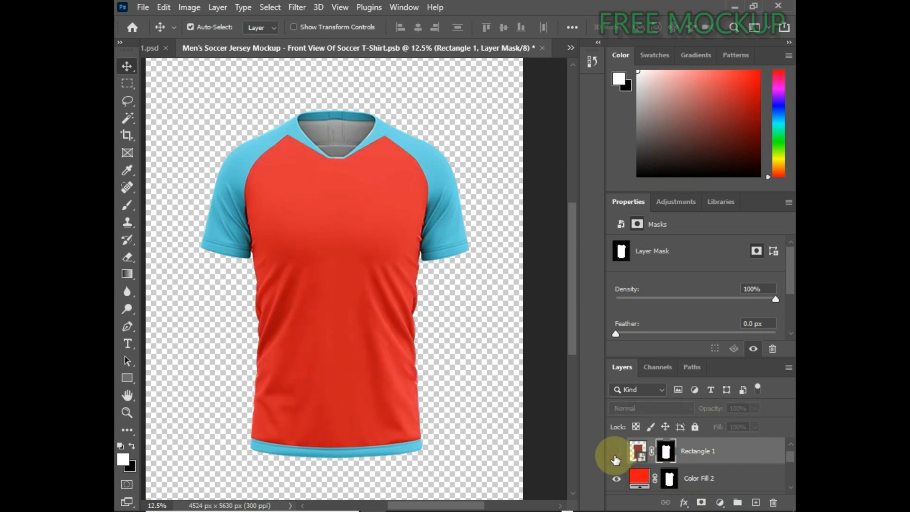
{"action": "left_click", "coordinate": [616, 451]}
{"action": "left_click", "coordinate": [711, 480]}
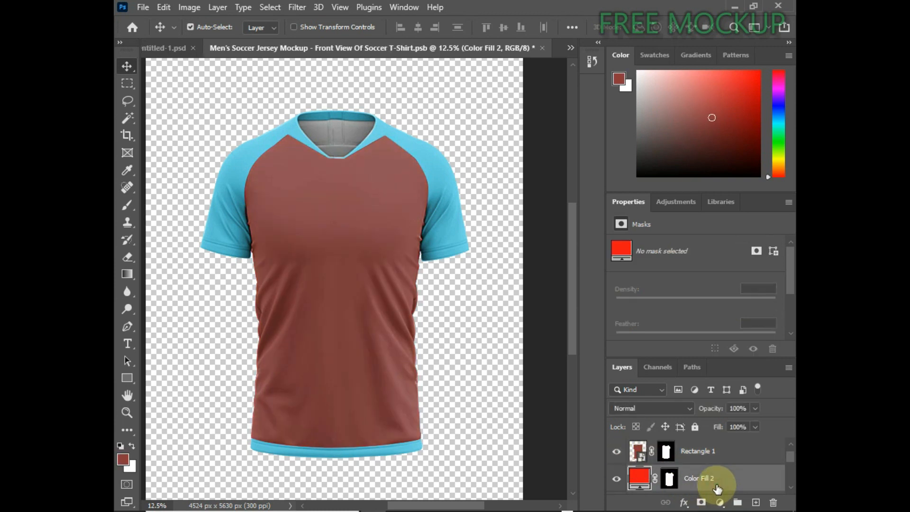
{"action": "left_click", "coordinate": [695, 451]}
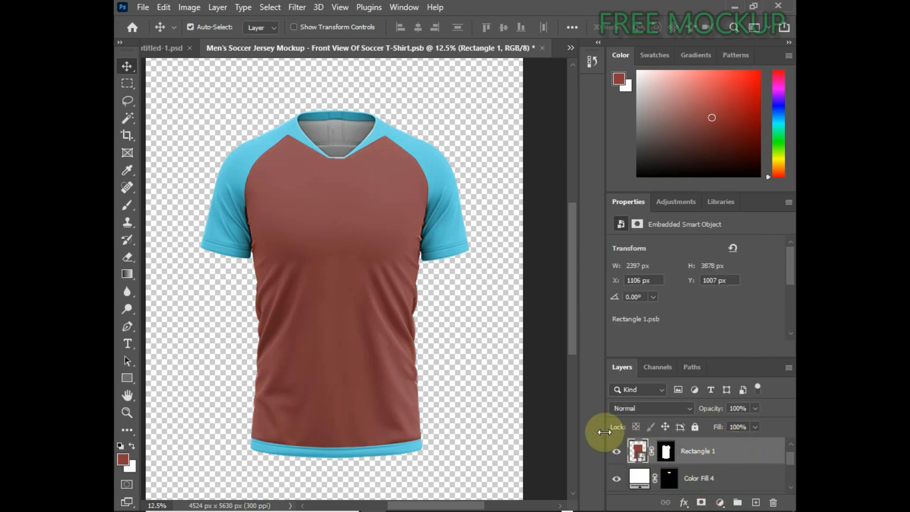
{"action": "scroll", "coordinate": [485, 351], "scroll_direction": "up", "scroll_amount": 2}
{"action": "mouse_move", "coordinate": [423, 499]}
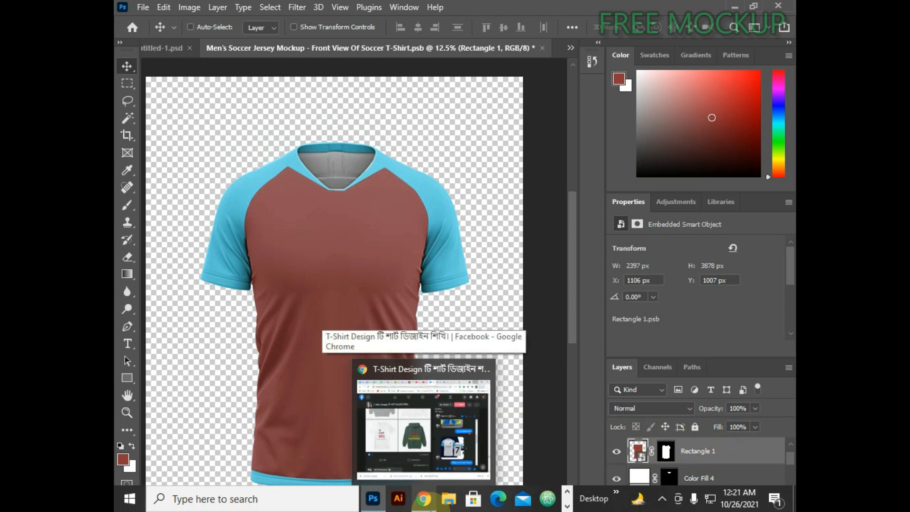
{"action": "key", "text": "ctrl+s"}
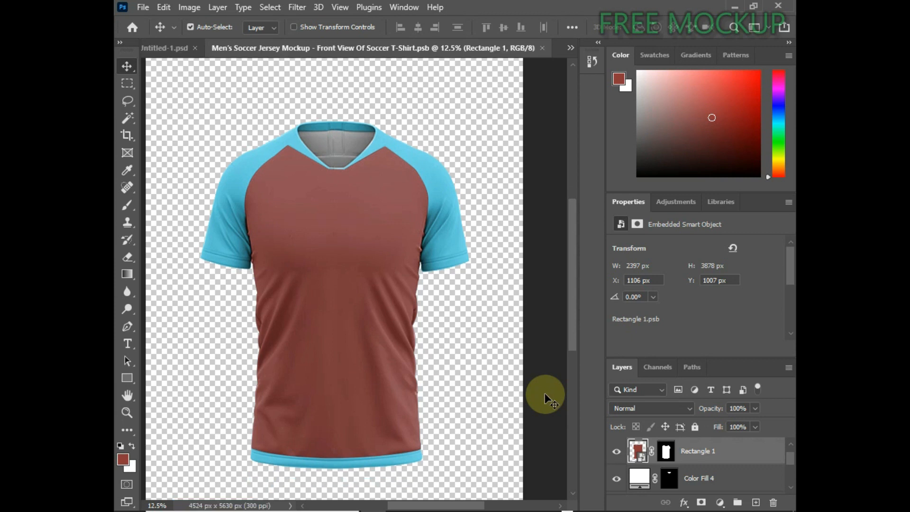
- Open Rectangle 1's smart object contents and extend the canvas leftward to about 2535 × 3788 px
{"action": "double_click", "coordinate": [637, 451]}
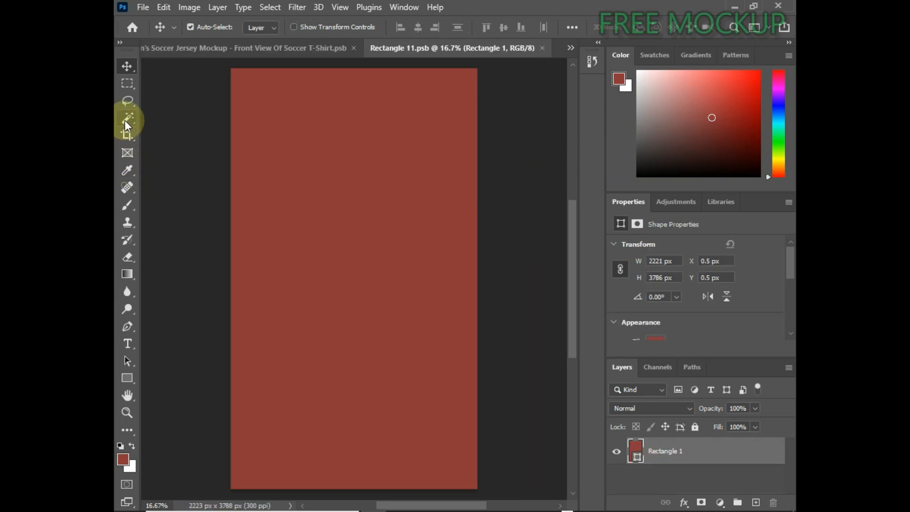
{"action": "left_click", "coordinate": [127, 135]}
{"action": "left_click_drag", "start_coordinate": [229, 276], "coordinate": [212, 277]}
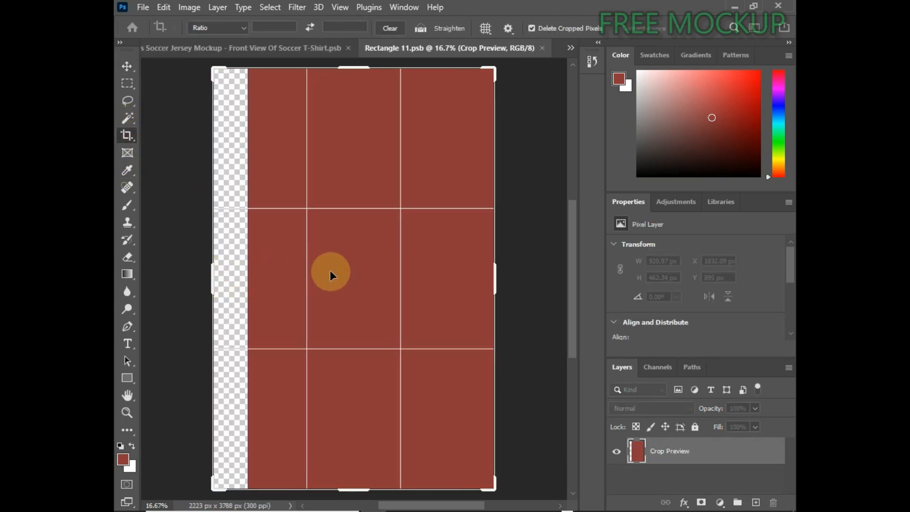
{"action": "left_click", "coordinate": [126, 66]}
- Add an empty layer inside the smart object and delete the brownish-red rectangle shape layer
{"action": "left_click", "coordinate": [756, 502]}
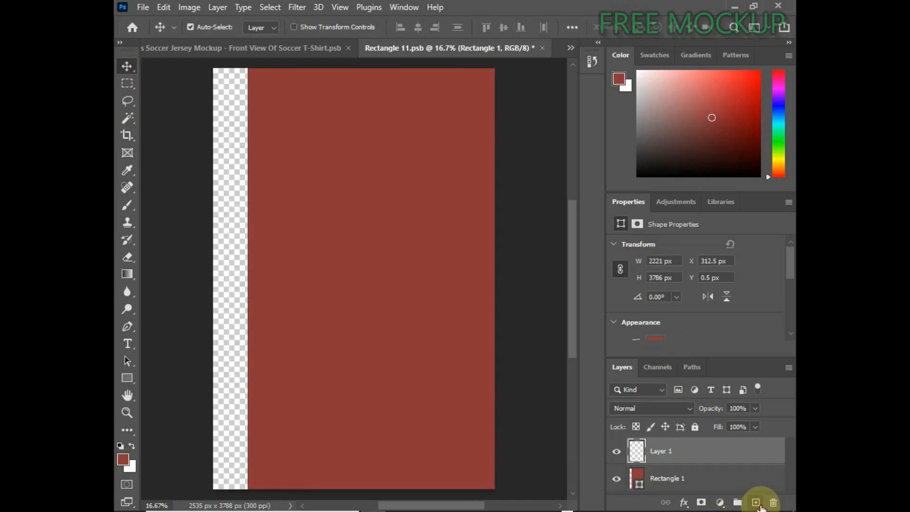
{"action": "left_click", "coordinate": [695, 479]}
{"action": "key", "text": "Delete"}
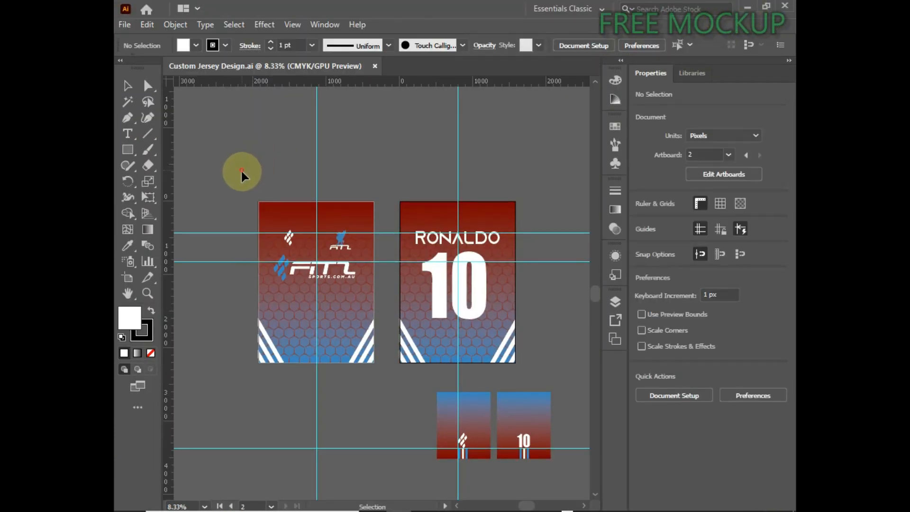
- Switch to Illustrator, select the front jersey artwork with the FITZ logos, and bring it into Photoshop's smart object contents
{"action": "left_click_drag", "start_coordinate": [241, 170], "coordinate": [372, 367]}
{"action": "left_click_drag", "start_coordinate": [355, 314], "coordinate": [337, 303]}
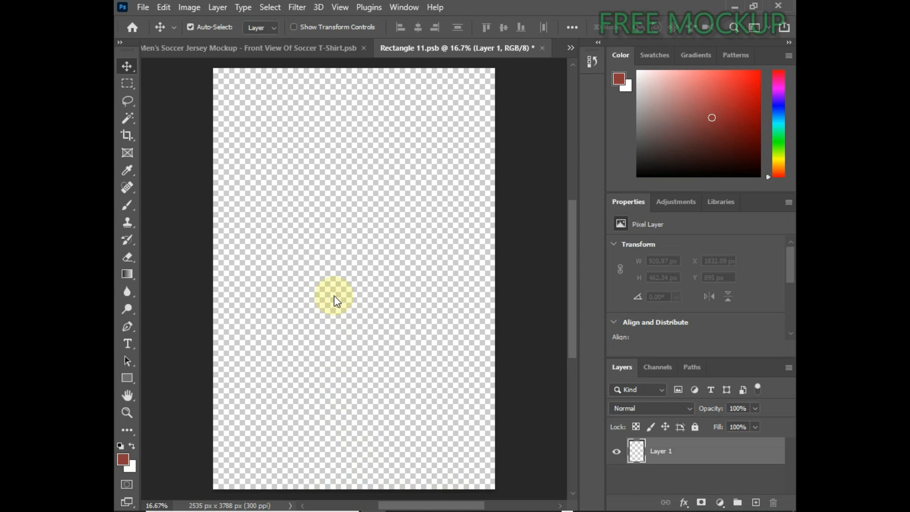
{"action": "left_click_drag", "start_coordinate": [336, 301], "coordinate": [334, 300]}
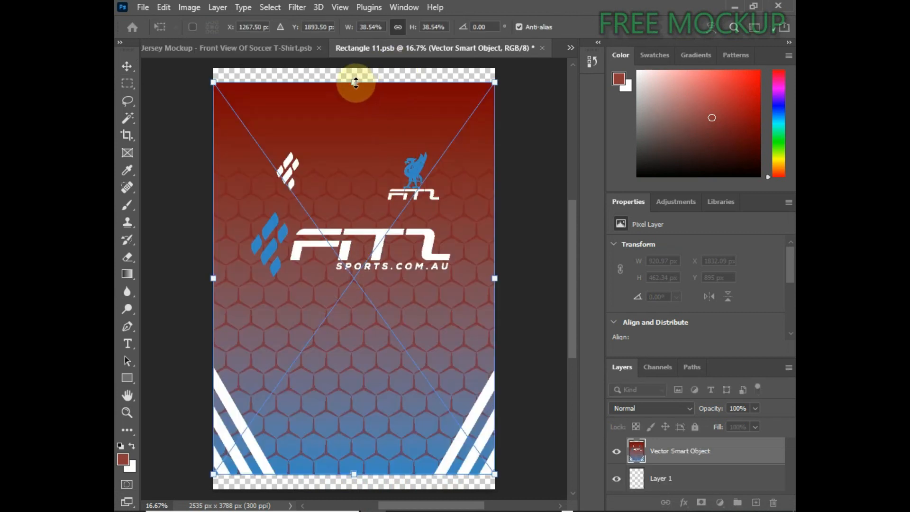
- Stretch the FITZ front design to 41.34% height, place and save it, and return to the jersey mockup document
{"action": "left_click_drag", "start_coordinate": [355, 83], "coordinate": [356, 70]}
{"action": "left_click", "coordinate": [305, 142]}
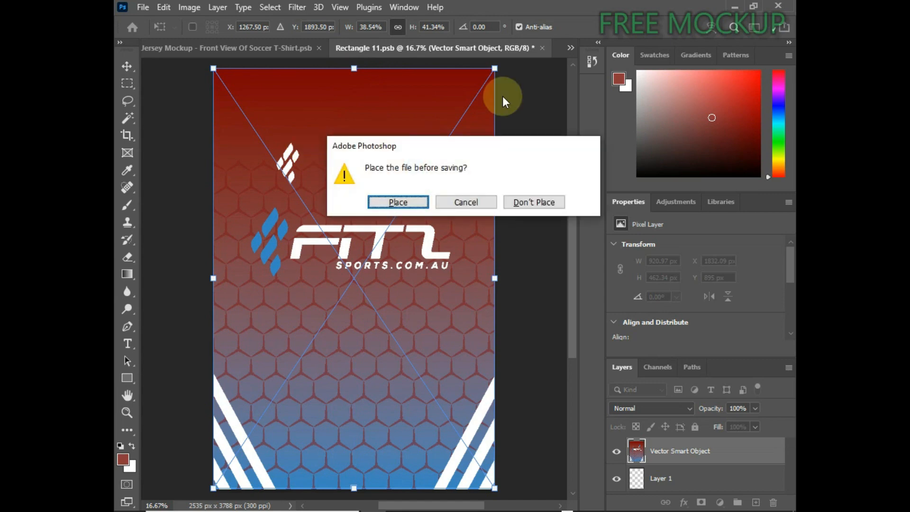
{"action": "left_click", "coordinate": [388, 202]}
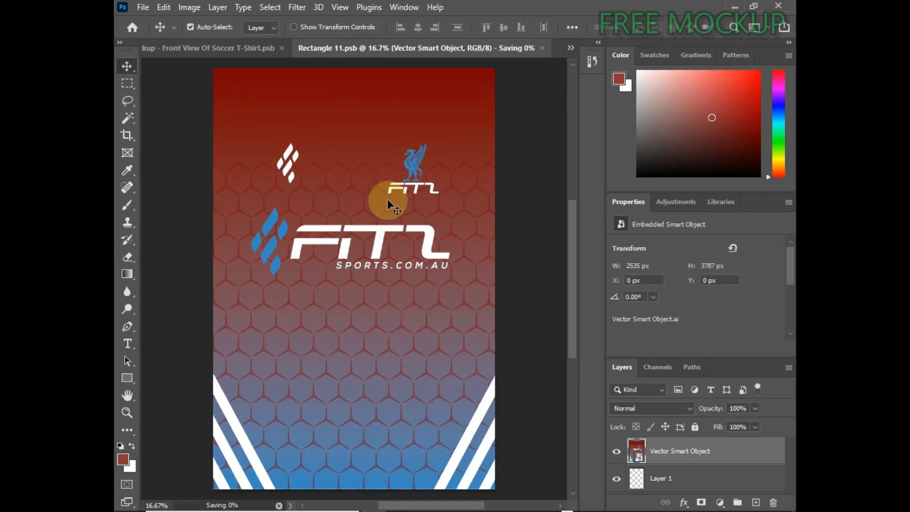
{"action": "left_click", "coordinate": [173, 50]}
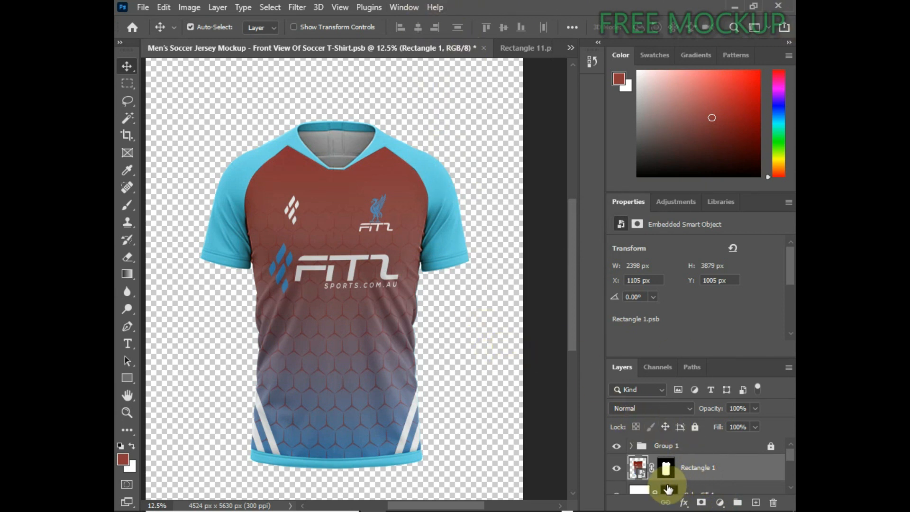
{"action": "scroll", "coordinate": [668, 488], "scroll_direction": "down", "scroll_amount": 3}
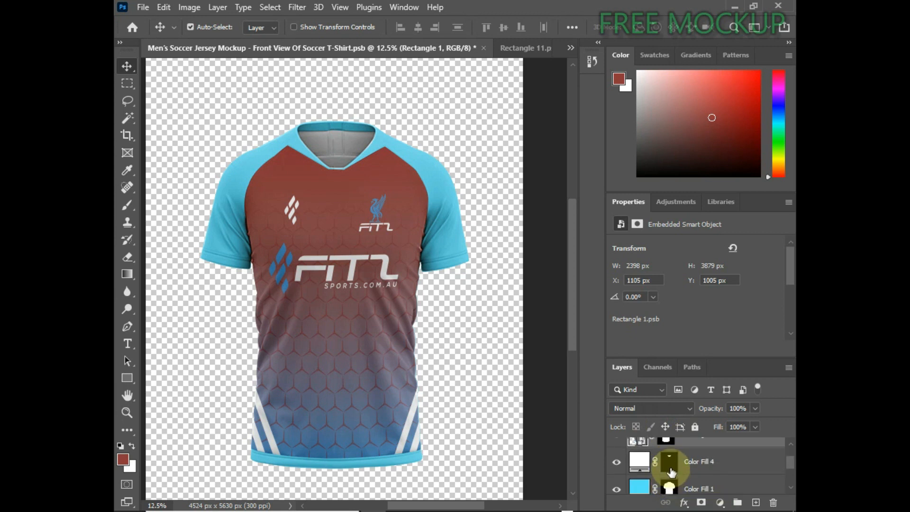
- Try dark red 6d0f11 on the Color Fill 1 layer covering the sleeves and trim, and undo it
{"action": "double_click", "coordinate": [640, 469]}
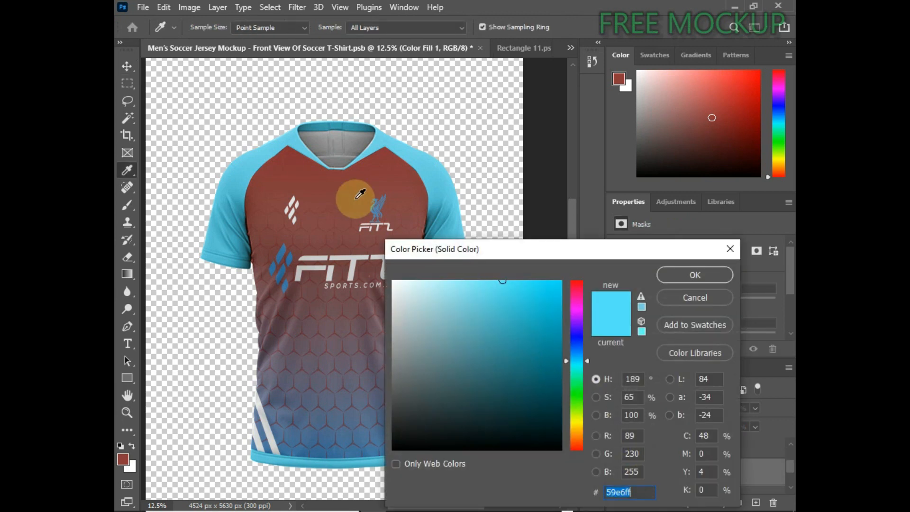
{"action": "left_click", "coordinate": [372, 164]}
{"action": "left_click", "coordinate": [531, 374]}
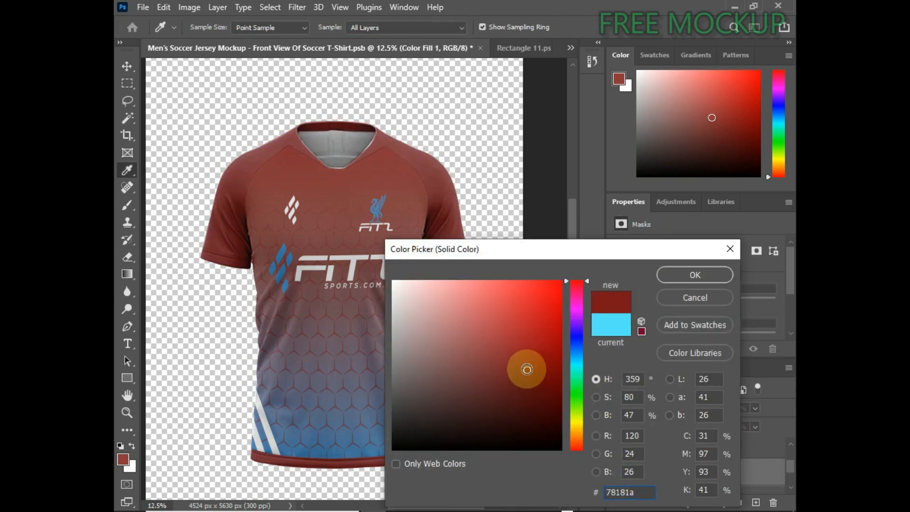
{"action": "left_click", "coordinate": [544, 385]}
{"action": "left_click", "coordinate": [538, 378]}
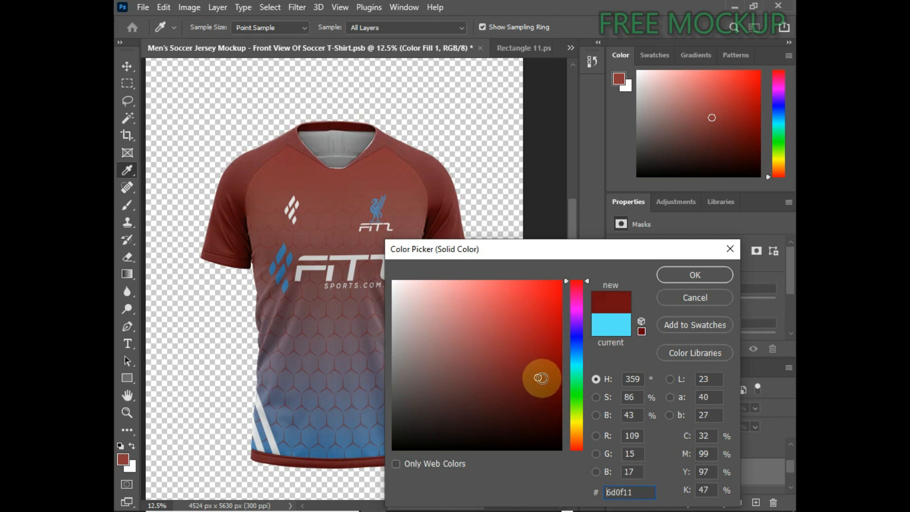
{"action": "left_click", "coordinate": [691, 275]}
{"action": "scroll", "coordinate": [498, 370], "scroll_direction": "down", "scroll_amount": 4}
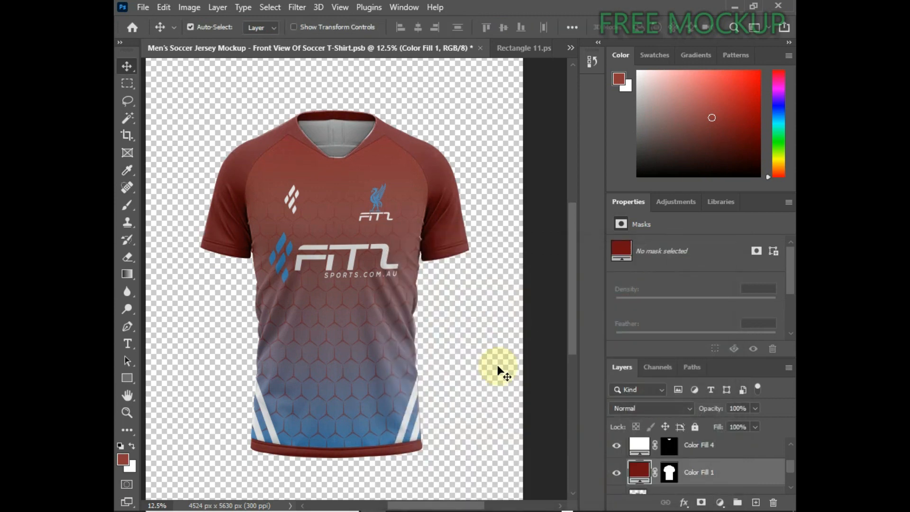
{"action": "key", "text": "ctrl+minus"}
{"action": "key", "text": "ctrl+minus"}
{"action": "key", "text": "ctrl+plus"}
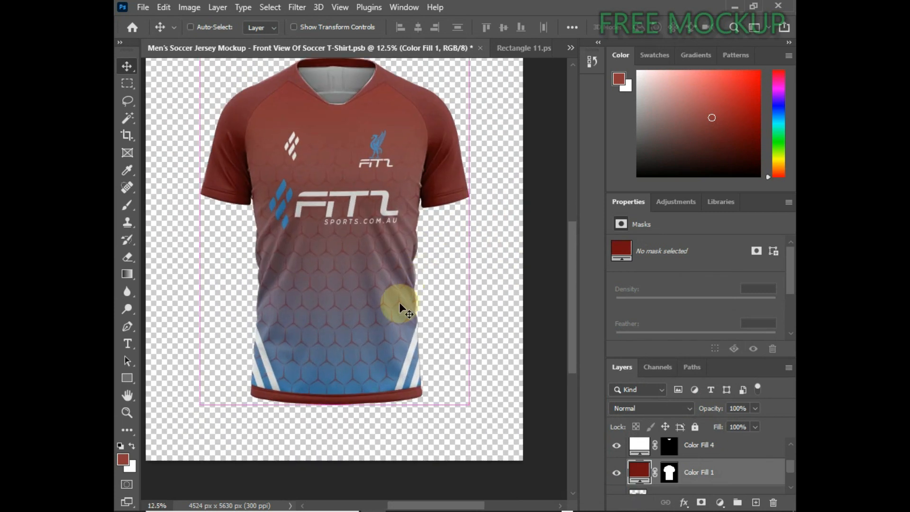
{"action": "key", "text": "ctrl+z"}
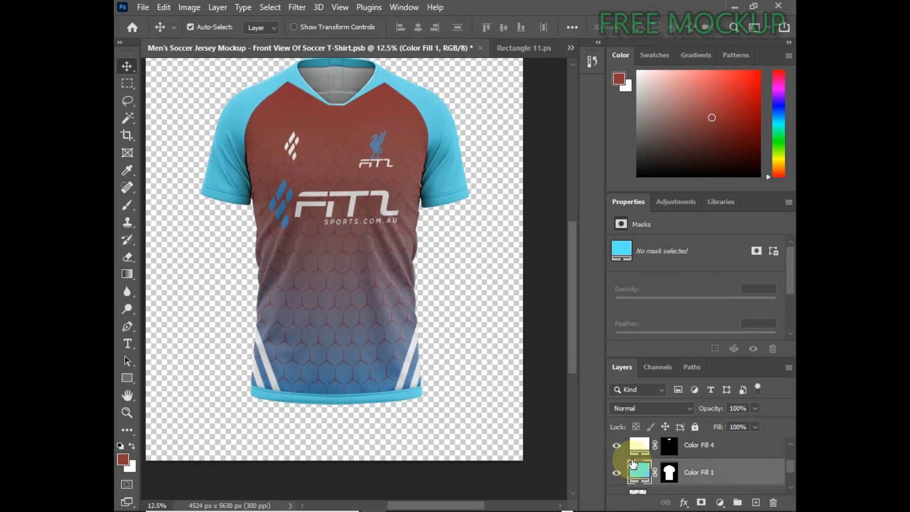
- Recolor the Color Fill 1 layer to dark red 780506 and save the front jersey document
{"action": "double_click", "coordinate": [639, 472]}
{"action": "left_click", "coordinate": [392, 83]}
{"action": "mouse_move", "coordinate": [546, 377]}
{"action": "left_mouse_down"}
{"action": "mouse_move", "coordinate": [510, 384]}
{"action": "mouse_move", "coordinate": [493, 355]}
{"action": "mouse_move", "coordinate": [553, 369]}
{"action": "left_mouse_up"}
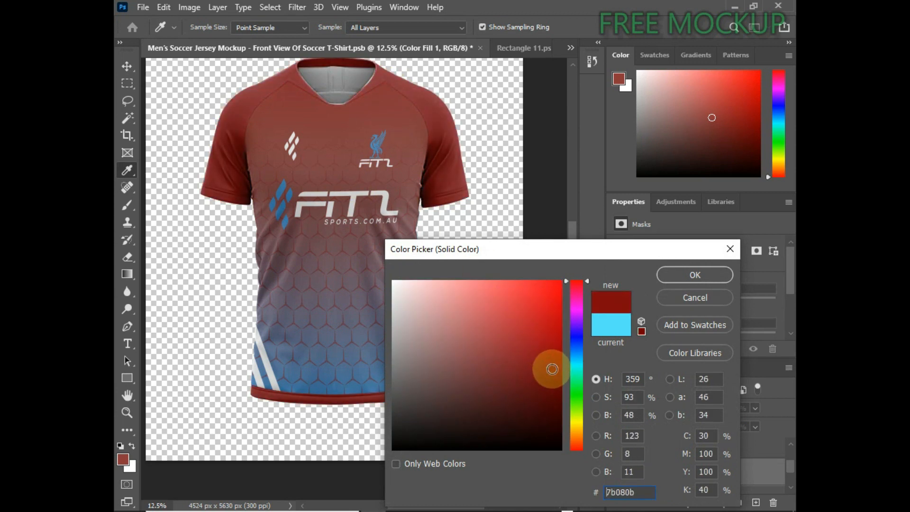
{"action": "left_click", "coordinate": [566, 379]}
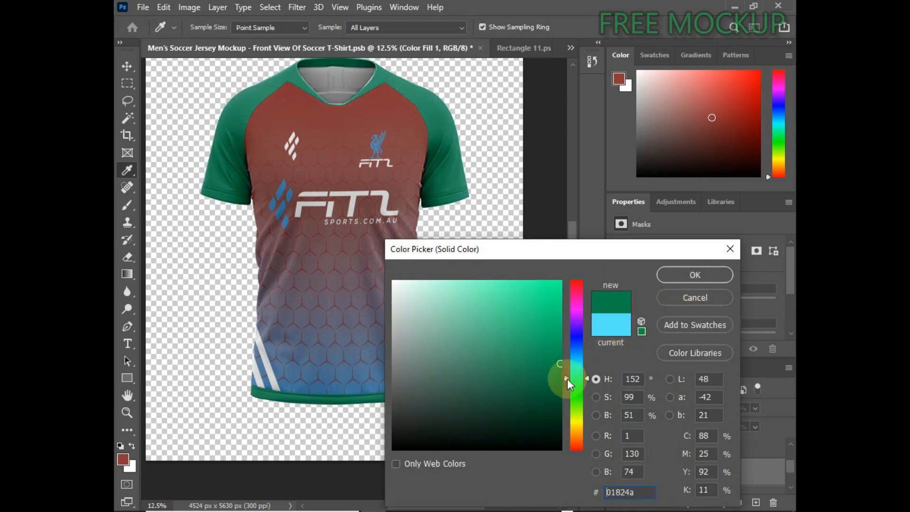
{"action": "left_click", "coordinate": [387, 92]}
{"action": "mouse_move", "coordinate": [520, 321]}
{"action": "left_mouse_down"}
{"action": "mouse_move", "coordinate": [553, 380]}
{"action": "mouse_move", "coordinate": [555, 369]}
{"action": "left_mouse_up"}
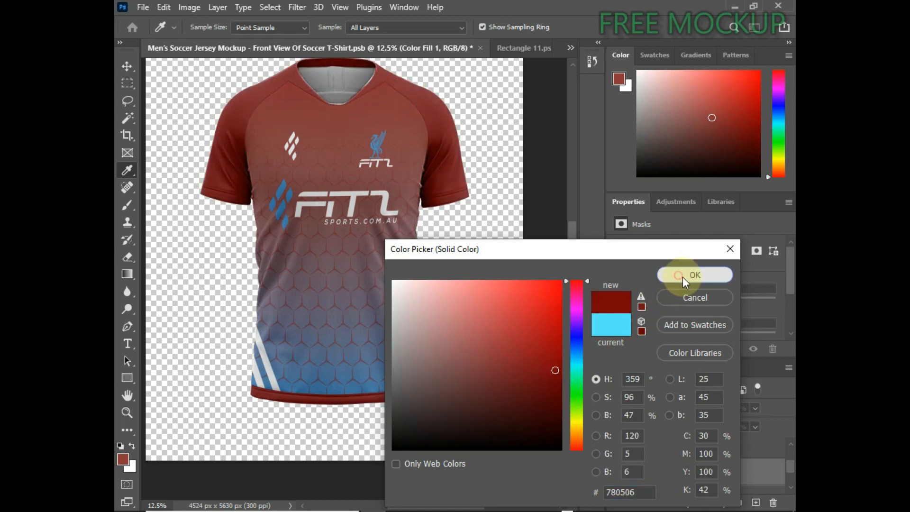
{"action": "left_click", "coordinate": [682, 276]}
{"action": "scroll", "coordinate": [499, 334], "scroll_direction": "up", "scroll_amount": 1}
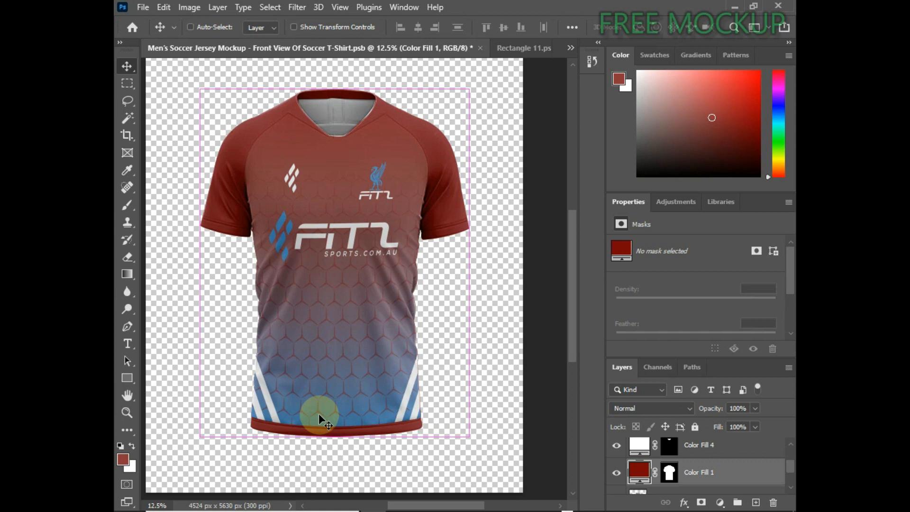
{"action": "key", "text": "ctrl+s"}
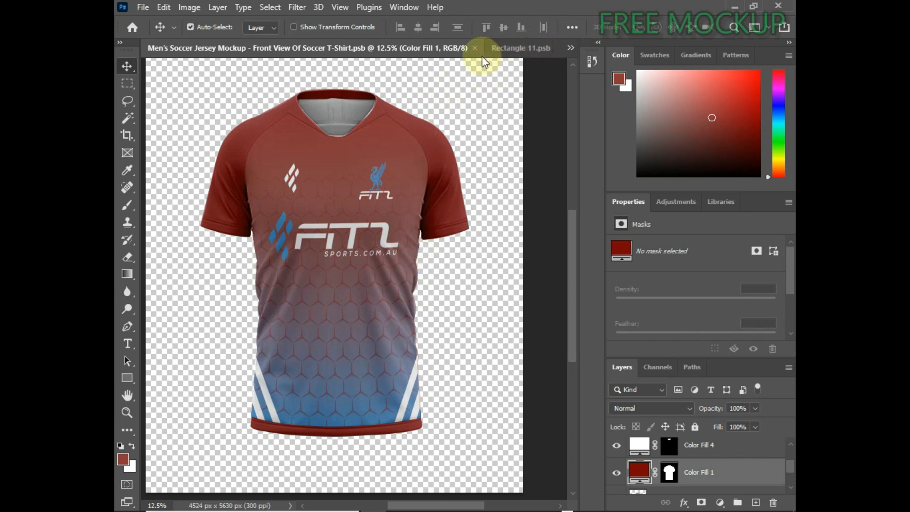
- On Layer 1, outline the sleeve cuff on the crest side of the jersey with a Pen tool path
{"action": "scroll", "coordinate": [670, 464], "scroll_direction": "down", "scroll_amount": 2}
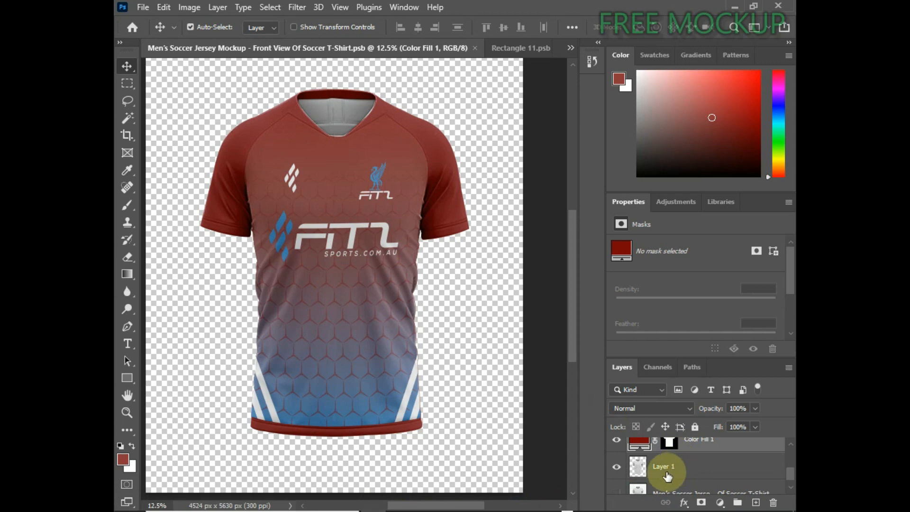
{"action": "left_click", "coordinate": [667, 473]}
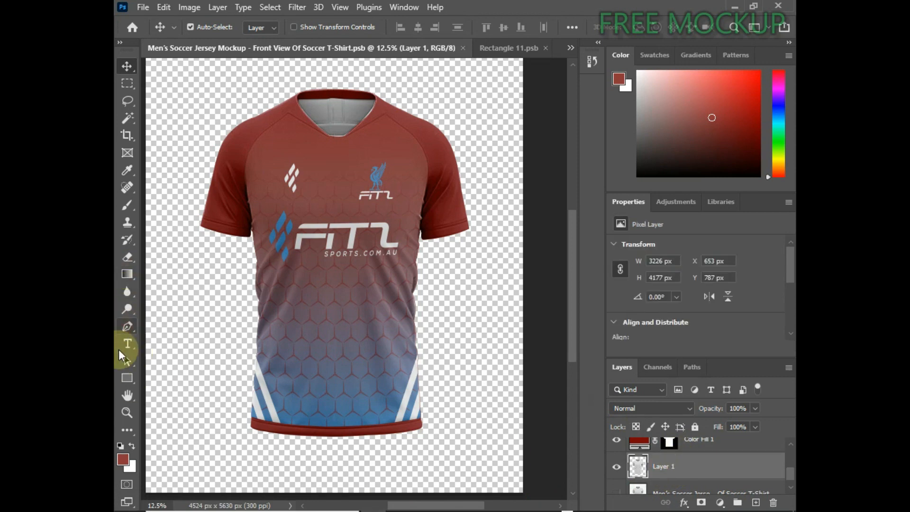
{"action": "right_click", "coordinate": [127, 327]}
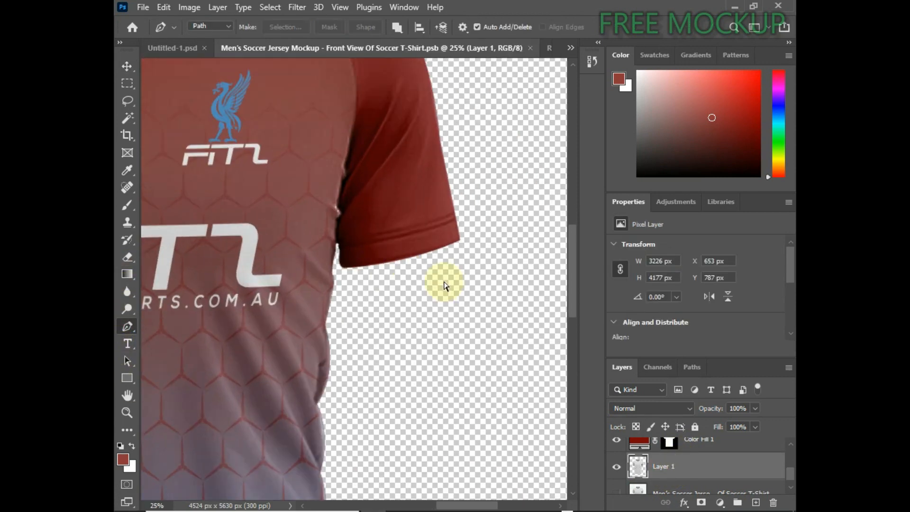
{"action": "left_click", "coordinate": [336, 247]}
{"action": "left_click", "coordinate": [471, 210]}
{"action": "key", "text": "ctrl+z"}
{"action": "mouse_move", "coordinate": [469, 210]}
{"action": "left_mouse_down"}
{"action": "mouse_move", "coordinate": [484, 185]}
{"action": "mouse_move", "coordinate": [474, 197]}
{"action": "left_mouse_up"}
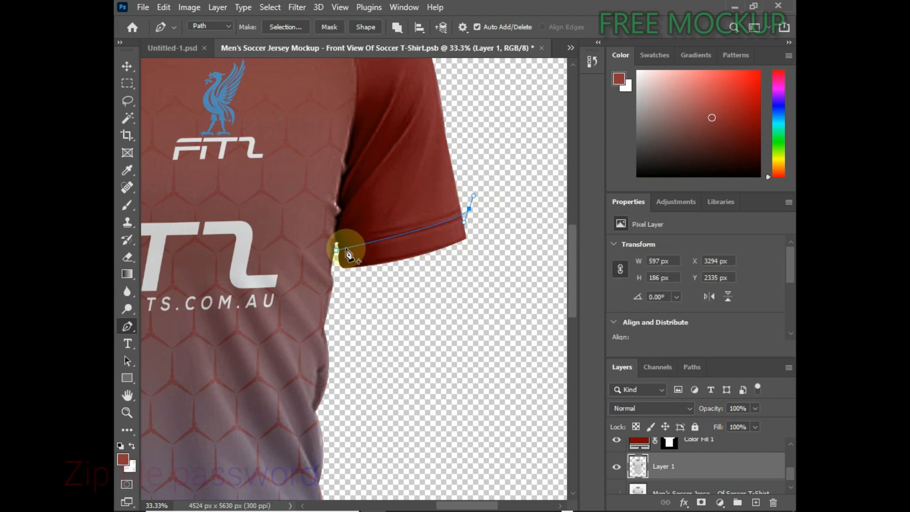
{"action": "left_click_drag", "start_coordinate": [336, 249], "coordinate": [337, 249]}
{"action": "left_click", "coordinate": [469, 210]}
{"action": "left_click", "coordinate": [480, 245]}
{"action": "left_click_drag", "start_coordinate": [349, 296], "coordinate": [338, 284]}
{"action": "mouse_move", "coordinate": [337, 248]}
{"action": "left_mouse_down"}
{"action": "mouse_move", "coordinate": [374, 248]}
{"action": "mouse_move", "coordinate": [339, 244]}
{"action": "left_mouse_up"}
{"action": "left_click_drag", "start_coordinate": [338, 284], "coordinate": [333, 280]}
{"action": "left_click_drag", "start_coordinate": [303, 328], "coordinate": [760, 352]}
- Outline the opposite sleeve cuff with the Pen tool and select both cuffs, limited to the jersey pixels of Layer 1
{"action": "left_click", "coordinate": [156, 230]}
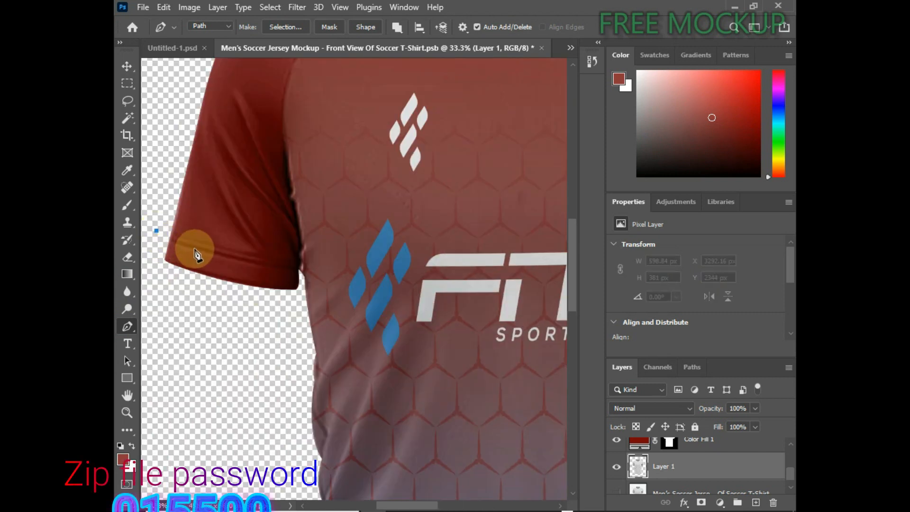
{"action": "left_click_drag", "start_coordinate": [199, 250], "coordinate": [234, 259]}
{"action": "left_click_drag", "start_coordinate": [256, 263], "coordinate": [288, 269]}
{"action": "left_click", "coordinate": [302, 276]}
{"action": "left_click_drag", "start_coordinate": [289, 308], "coordinate": [263, 314]}
{"action": "left_click_drag", "start_coordinate": [157, 274], "coordinate": [155, 271]}
{"action": "left_click", "coordinate": [157, 231]}
{"action": "key", "text": "ctrl+Return"}
{"action": "left_click", "coordinate": [127, 118]}
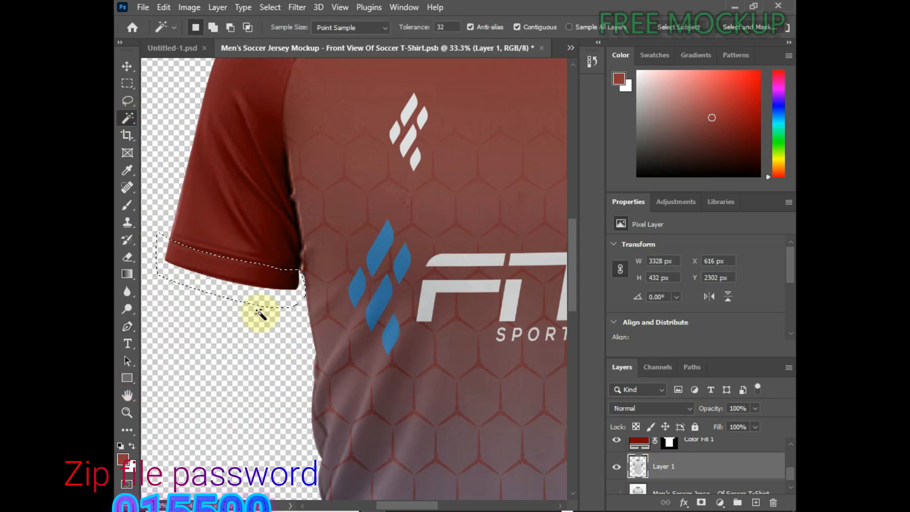
{"action": "key", "text": "super"}
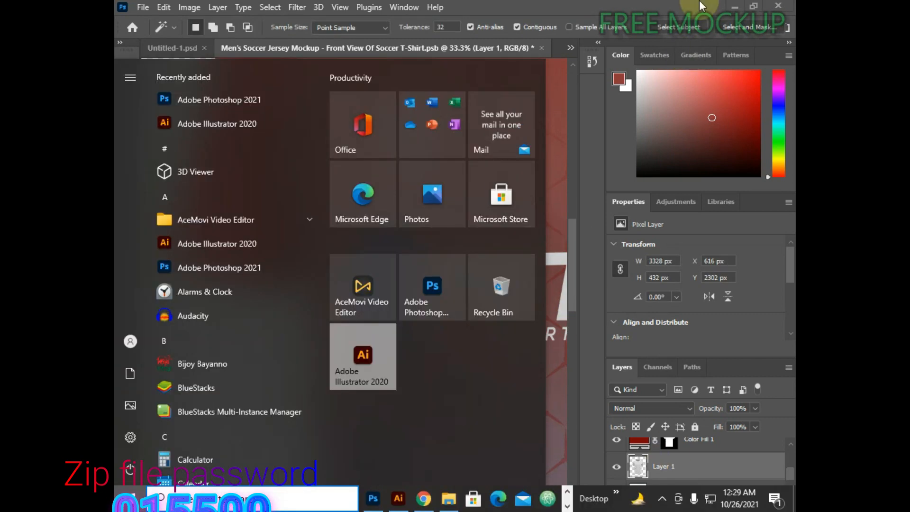
{"action": "left_click", "coordinate": [746, 5]}
{"action": "left_click", "coordinate": [268, 296], "text": "alt"}
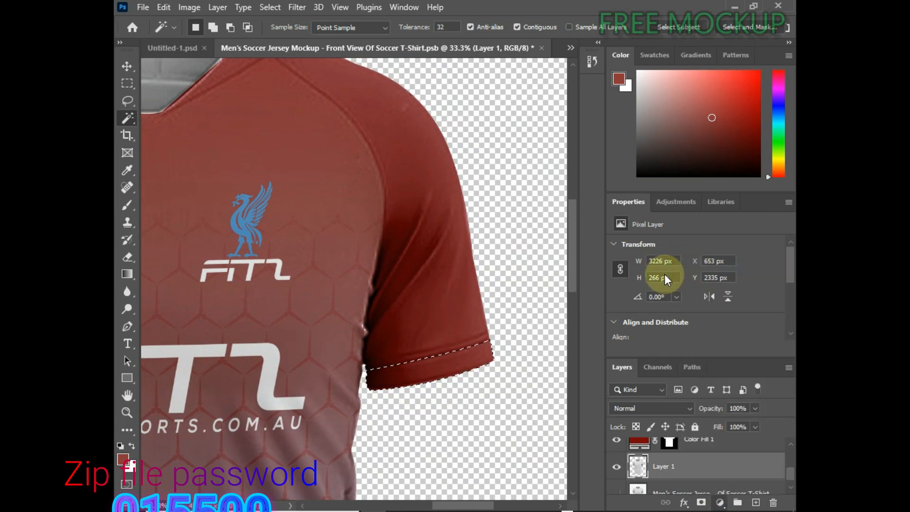
- Add a solid color fill layer in blue 229dff over both sleeve cuffs and place it above Color Fill 1
{"action": "double_click", "coordinate": [639, 441]}
{"action": "left_click", "coordinate": [247, 221]}
{"action": "left_click_drag", "start_coordinate": [559, 249], "coordinate": [588, 208]}
{"action": "left_click", "coordinate": [678, 222]}
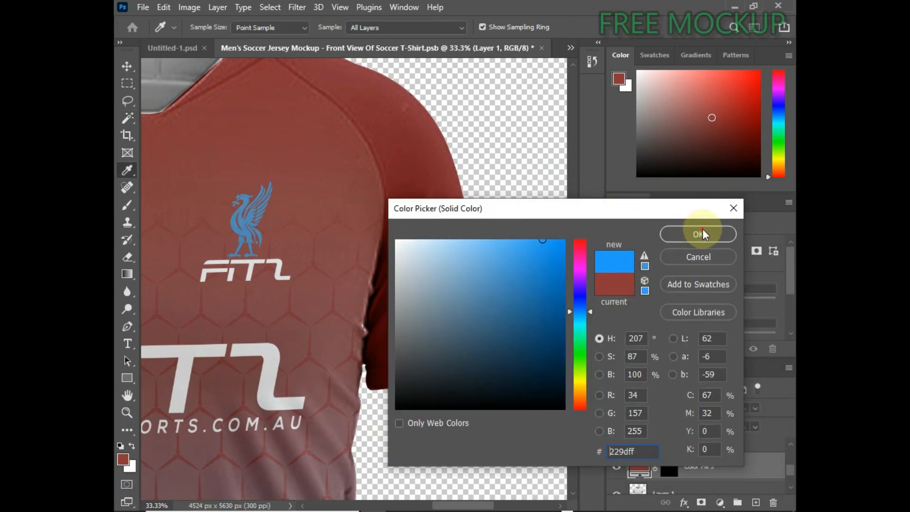
{"action": "left_click", "coordinate": [702, 232]}
{"action": "scroll", "coordinate": [725, 469], "scroll_direction": "up", "scroll_amount": 1}
{"action": "left_click_drag", "start_coordinate": [724, 476], "coordinate": [705, 458]}
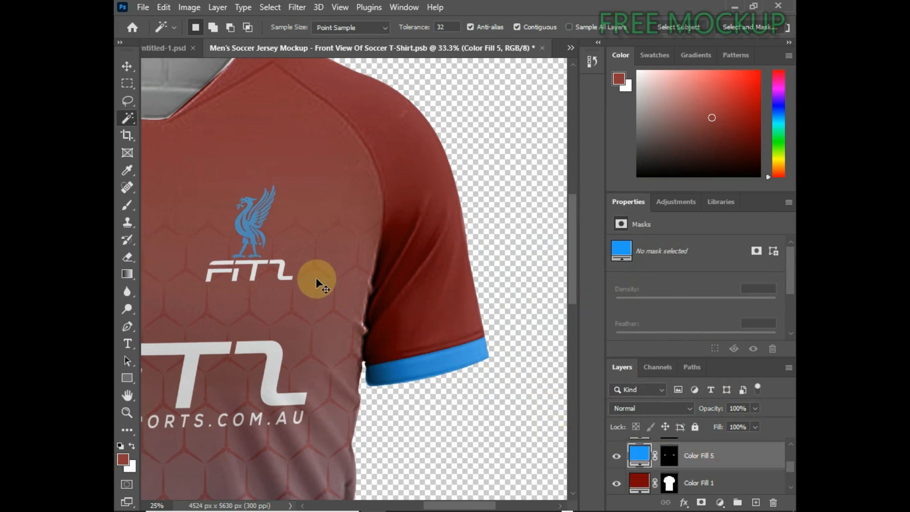
{"action": "scroll", "coordinate": [315, 278], "scroll_direction": "down", "scroll_amount": 1}
{"action": "left_click", "coordinate": [127, 66]}
{"action": "scroll", "coordinate": [315, 238], "scroll_direction": "down", "scroll_amount": 2}
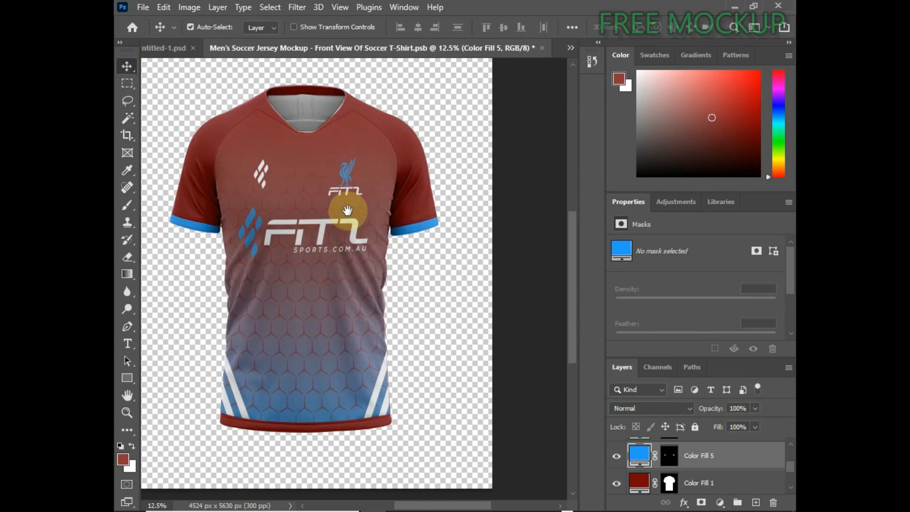
- Trace the upper edge of the jersey's bottom hem from one side to the other with a curved pen path
{"action": "left_click", "coordinate": [127, 326]}
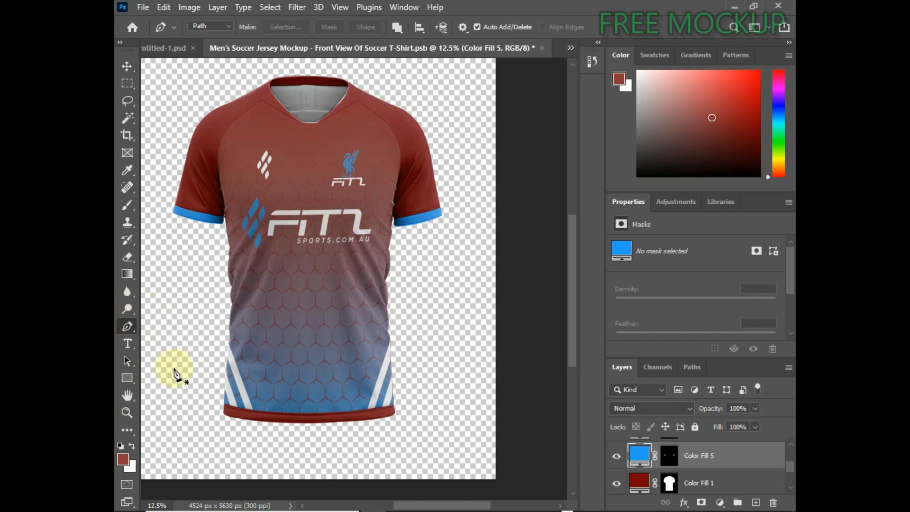
{"action": "scroll", "coordinate": [180, 374], "scroll_direction": "up", "scroll_amount": 2}
{"action": "left_click_drag", "start_coordinate": [224, 389], "coordinate": [334, 196]}
{"action": "left_click_drag", "start_coordinate": [323, 347], "coordinate": [429, 322]}
{"action": "left_click", "coordinate": [212, 370]}
{"action": "scroll", "coordinate": [291, 390], "scroll_direction": "up", "scroll_amount": 1}
{"action": "left_click_drag", "start_coordinate": [291, 390], "coordinate": [322, 333]}
{"action": "left_click_drag", "start_coordinate": [470, 341], "coordinate": [539, 354]}
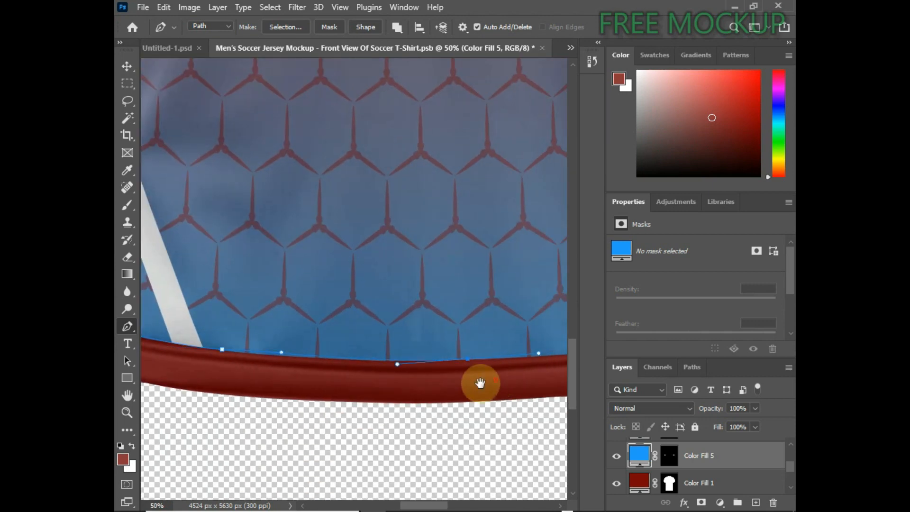
{"action": "left_click_drag", "start_coordinate": [479, 382], "coordinate": [221, 412]}
{"action": "left_click_drag", "start_coordinate": [516, 350], "coordinate": [563, 327]}
- Close the hem path around the area below the jersey and convert it into a selection
{"action": "left_click_drag", "start_coordinate": [161, 394], "coordinate": [597, 374]}
{"action": "left_click", "coordinate": [376, 370]}
{"action": "left_click", "coordinate": [511, 281]}
{"action": "left_click", "coordinate": [127, 119]}
{"action": "left_click_drag", "start_coordinate": [516, 351], "coordinate": [119, 356]}
{"action": "key", "text": "ctrl+Return"}
{"action": "scroll", "coordinate": [686, 487], "scroll_direction": "down", "scroll_amount": 2}
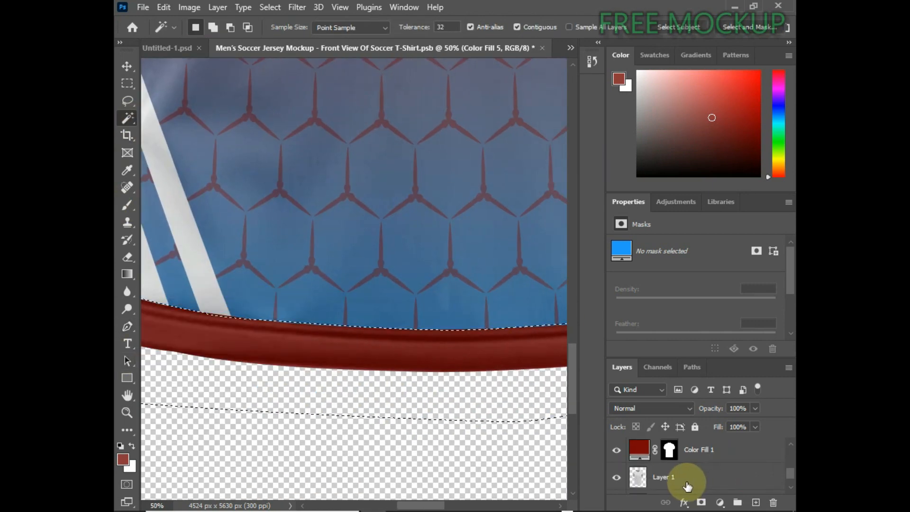
- Limit the hem selection to Layer 1's jersey pixels and add a light blue solid color fill layer from it
{"action": "left_click", "coordinate": [687, 481]}
{"action": "left_click", "coordinate": [639, 478], "text": "ctrl+alt+shift"}
{"action": "left_click", "coordinate": [720, 502]}
{"action": "left_click", "coordinate": [711, 260]}
{"action": "left_click", "coordinate": [345, 279]}
{"action": "left_click_drag", "start_coordinate": [501, 312], "coordinate": [510, 250]}
{"action": "key", "text": "Return"}
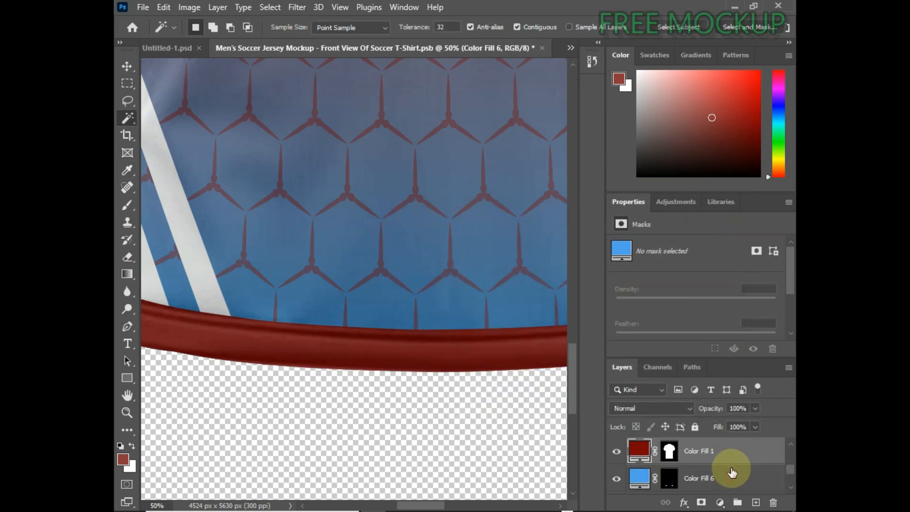
- Move the light blue hem fill layer above Color Fill 1 and save the front jersey document
{"action": "double_click", "coordinate": [731, 472]}
{"action": "left_click", "coordinate": [654, 108]}
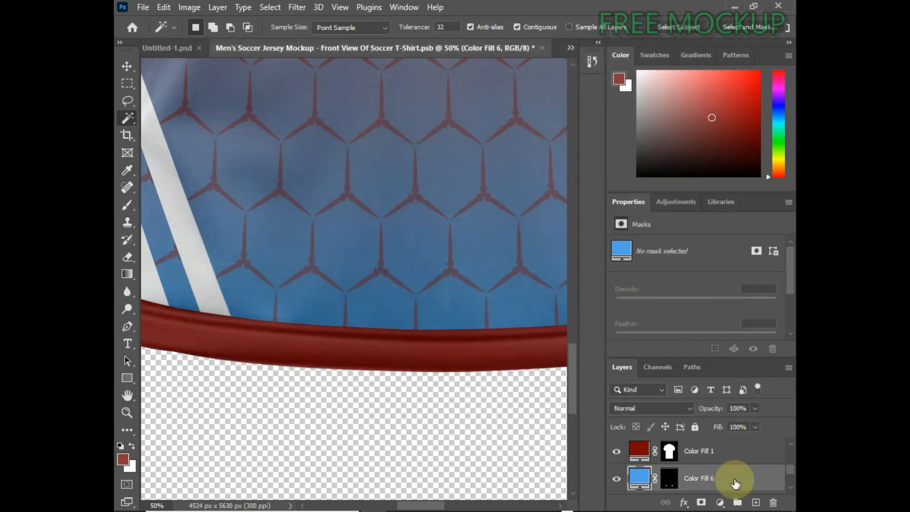
{"action": "left_click_drag", "start_coordinate": [735, 479], "coordinate": [739, 448]}
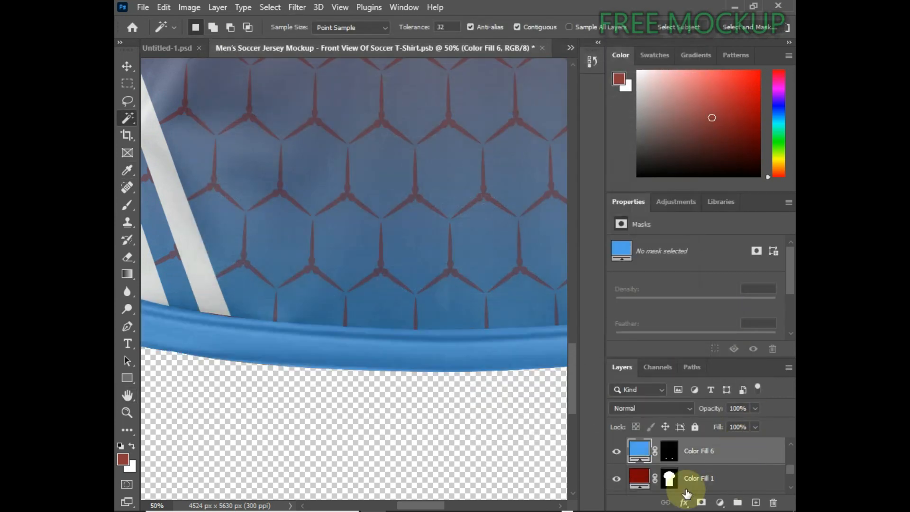
{"action": "key", "text": "ctrl+minus"}
{"action": "key", "text": "ctrl+minus"}
{"action": "key", "text": "ctrl+minus"}
{"action": "key", "text": "ctrl+minus"}
{"action": "scroll", "coordinate": [469, 313], "scroll_direction": "up", "scroll_amount": 3}
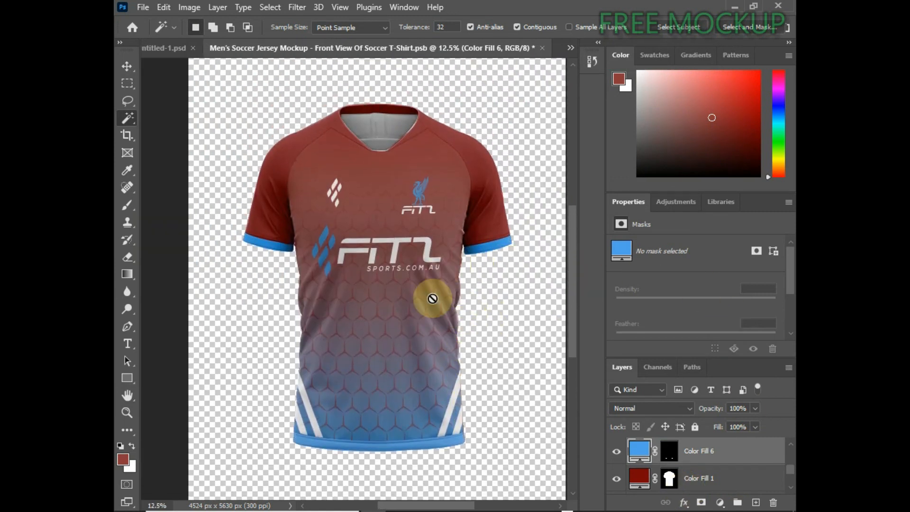
{"action": "scroll", "coordinate": [431, 351], "scroll_direction": "up", "scroll_amount": 2}
{"action": "scroll", "coordinate": [423, 352], "scroll_direction": "down", "scroll_amount": 1}
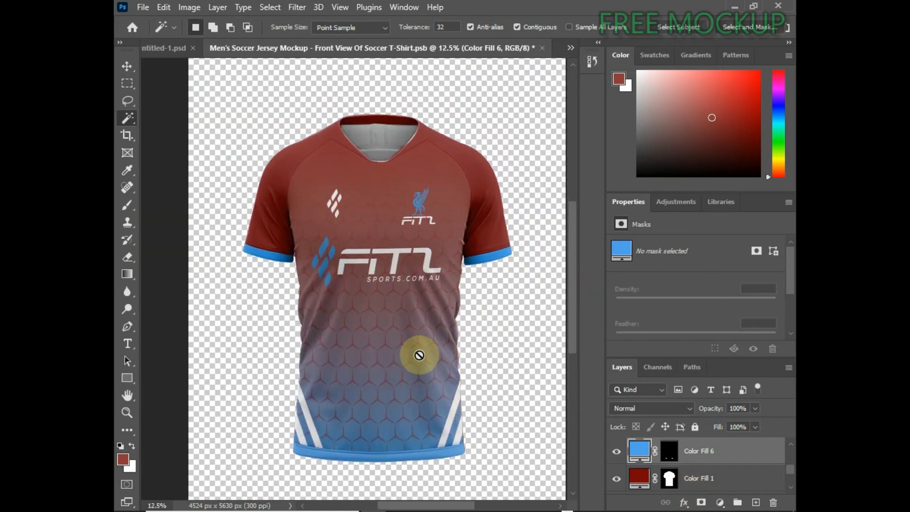
{"action": "key", "text": "ctrl+s"}
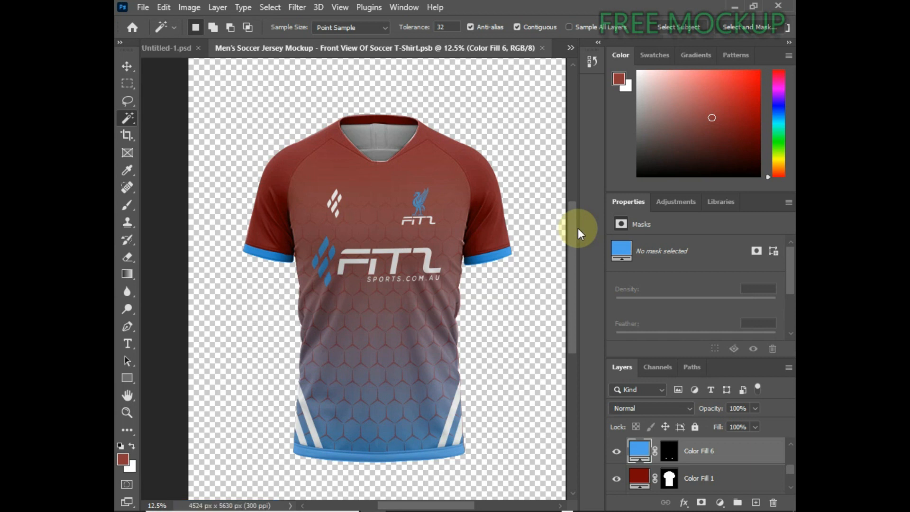
- Close the front jersey and Rectangle 11 documents, and open the back view jersey's smart object contents from Untitled-1.psd
{"action": "left_click", "coordinate": [543, 49]}
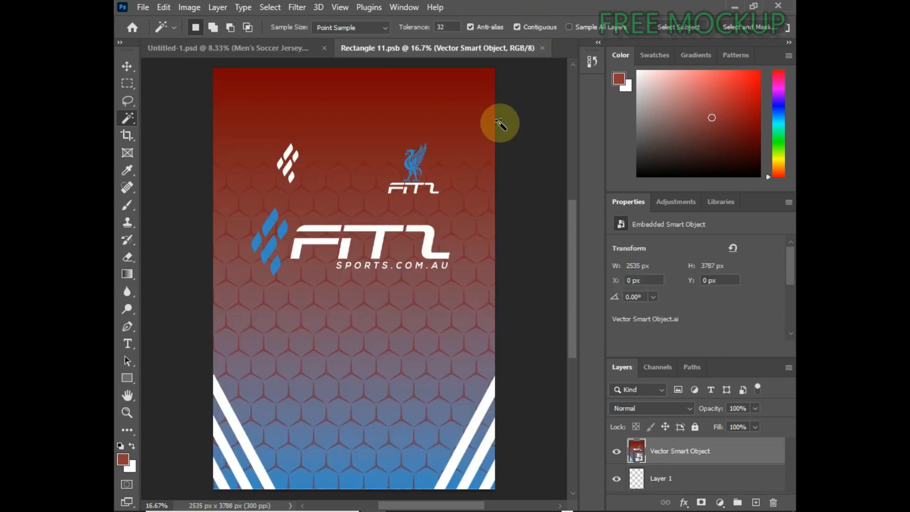
{"action": "left_click", "coordinate": [542, 48]}
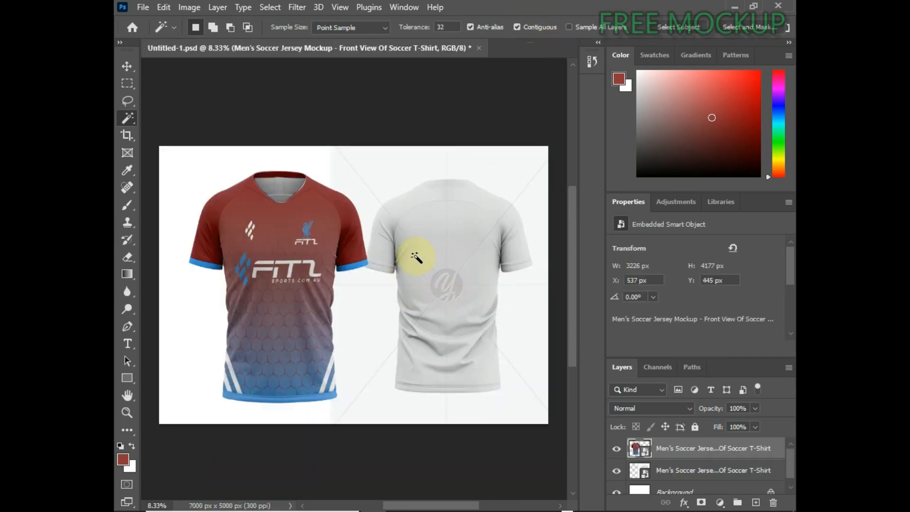
{"action": "left_click", "coordinate": [127, 67]}
{"action": "left_click", "coordinate": [640, 471]}
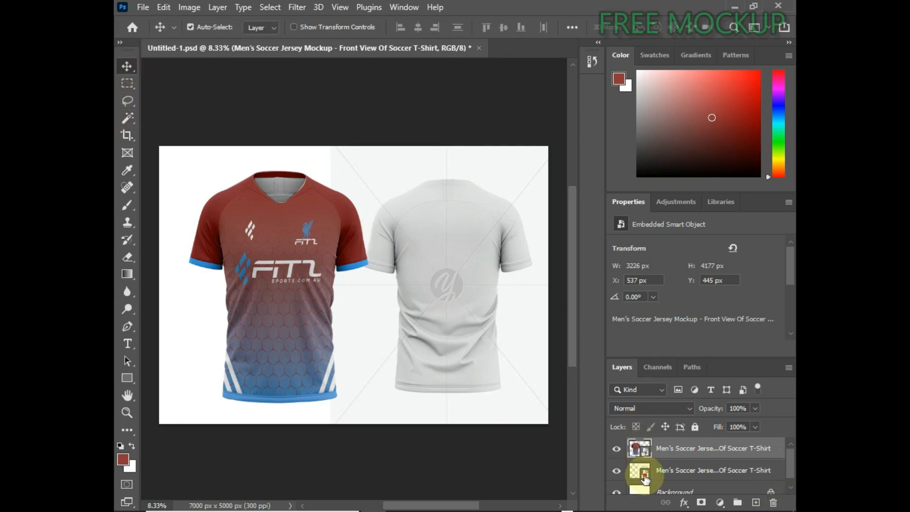
{"action": "double_click", "coordinate": [641, 471]}
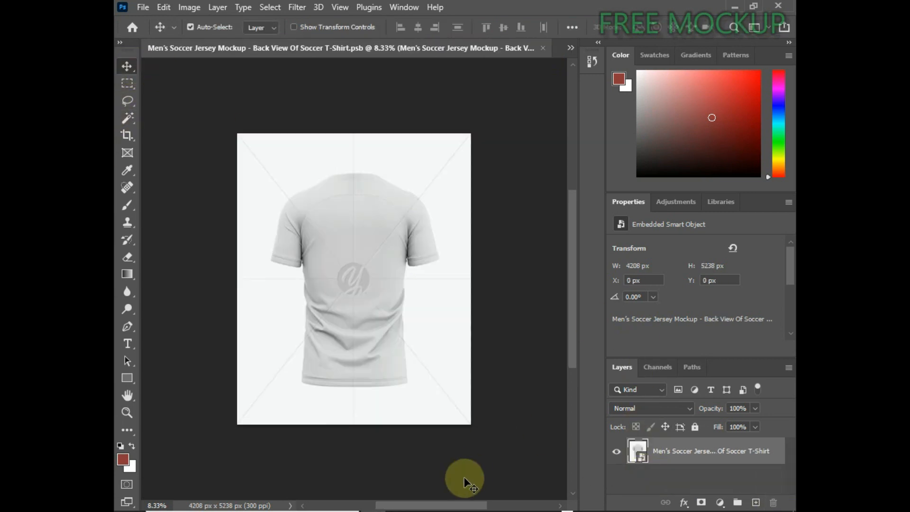
- Rasterize the back jersey layer and heal the diagonal guide line from the left shoulder to the logo with the Spot Healing Brush
{"action": "key", "text": "ctrl+plus"}
{"action": "key", "text": "ctrl+plus"}
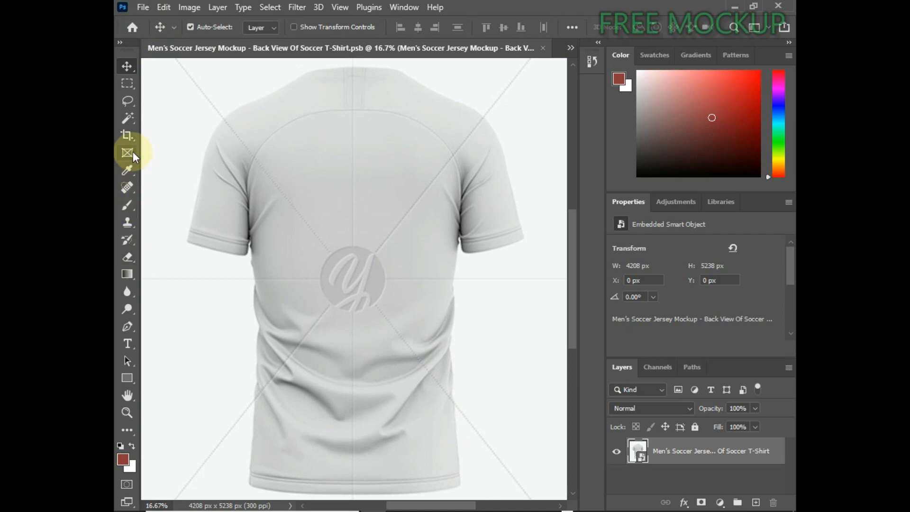
{"action": "left_click", "coordinate": [126, 189]}
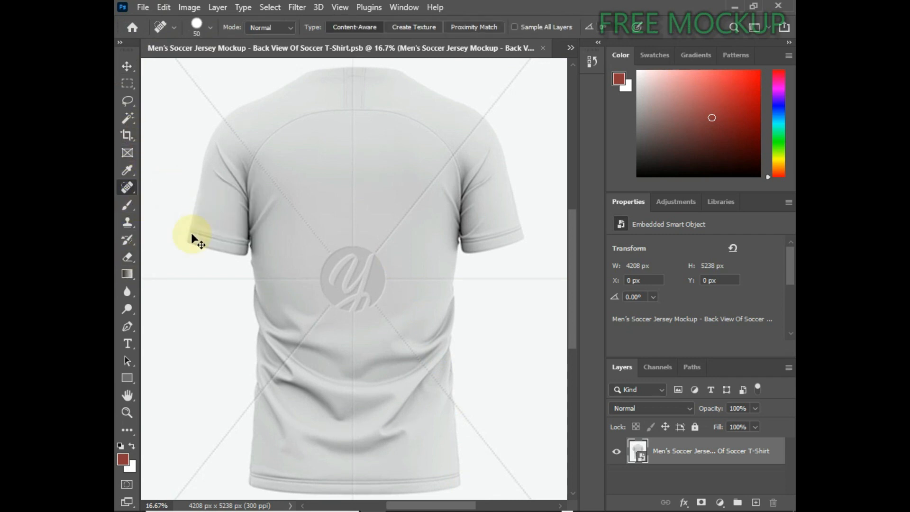
{"action": "key", "text": "ctrl+plus"}
{"action": "left_click", "coordinate": [270, 149]}
{"action": "left_click", "coordinate": [434, 213]}
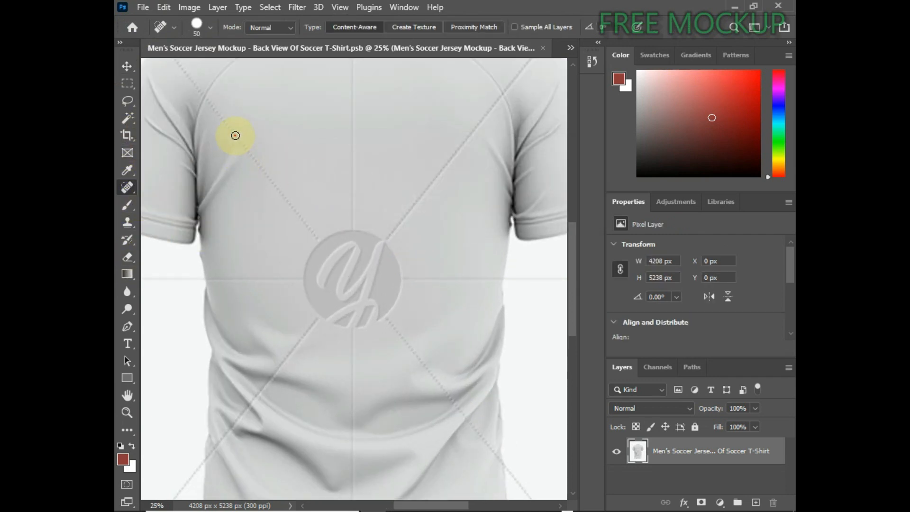
{"action": "scroll", "coordinate": [241, 143], "scroll_direction": "up", "scroll_amount": 4}
{"action": "left_click_drag", "start_coordinate": [161, 117], "coordinate": [314, 314]}
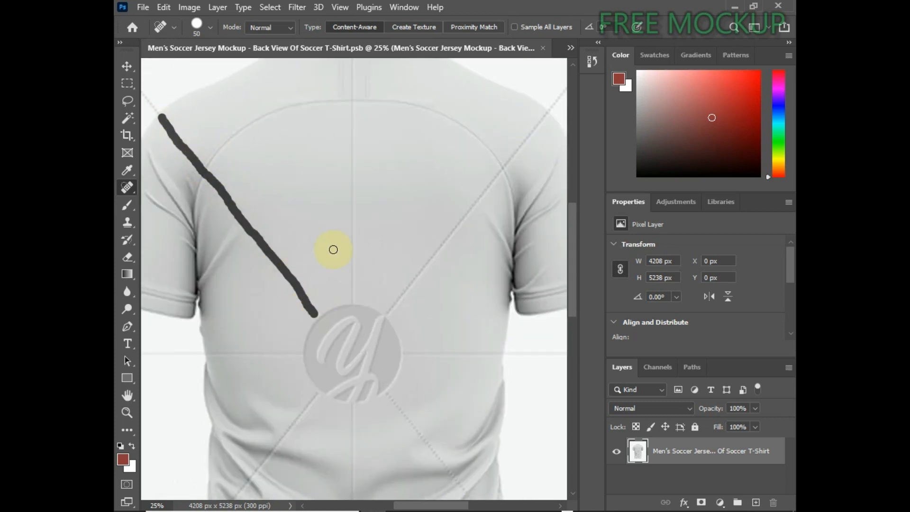
- Heal the vertical guide line running down the centre of the back from the collar to the logo
{"action": "scroll", "coordinate": [334, 250], "scroll_direction": "up", "scroll_amount": 3}
{"action": "left_click_drag", "start_coordinate": [352, 94], "coordinate": [349, 330]}
{"action": "scroll", "coordinate": [353, 266], "scroll_direction": "down", "scroll_amount": 1}
{"action": "left_click_drag", "start_coordinate": [354, 246], "coordinate": [356, 297]}
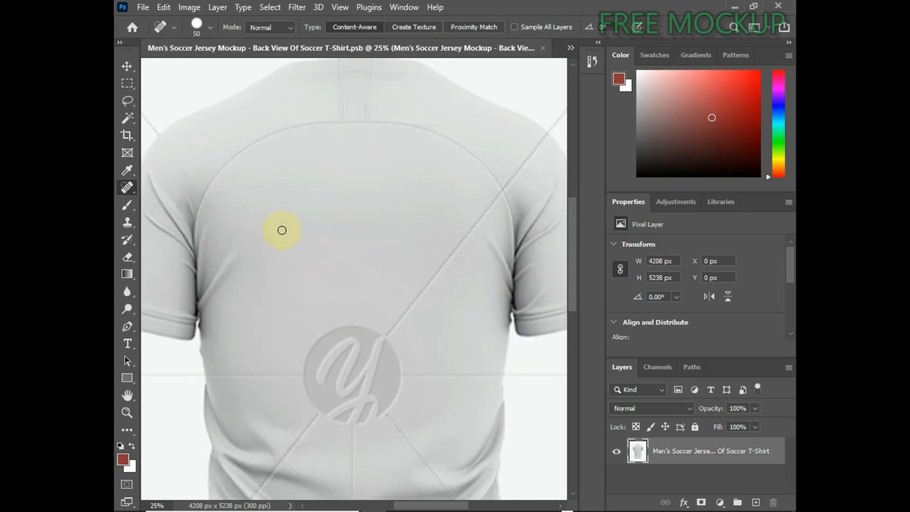
- Heal the diagonal guide line between the right shoulder and the logo
{"action": "scroll", "coordinate": [282, 230], "scroll_direction": "right", "scroll_amount": 4}
{"action": "scroll", "coordinate": [282, 230], "scroll_direction": "up", "scroll_amount": 1}
{"action": "left_click_drag", "start_coordinate": [467, 155], "coordinate": [422, 211]}
{"action": "scroll", "coordinate": [436, 211], "scroll_direction": "down", "scroll_amount": 2}
{"action": "left_click_drag", "start_coordinate": [422, 169], "coordinate": [311, 310]}
{"action": "scroll", "coordinate": [382, 241], "scroll_direction": "down", "scroll_amount": 3}
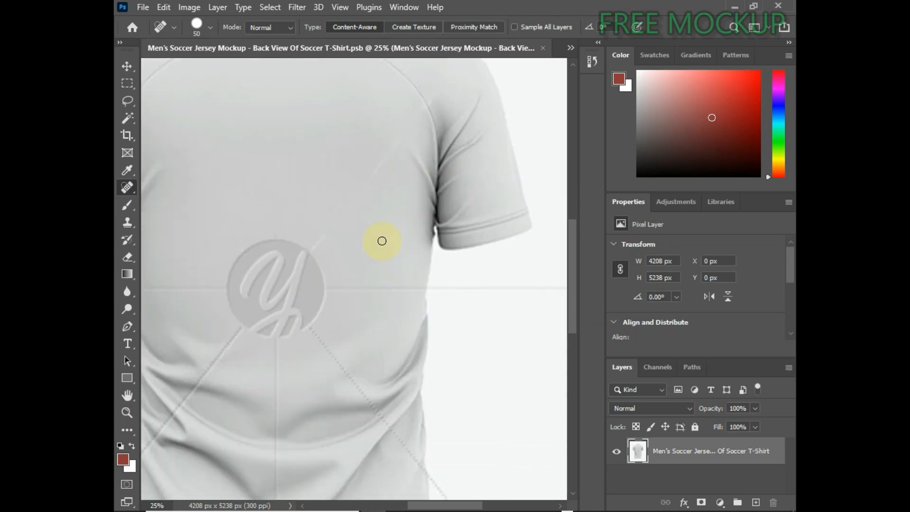
- Heal the guide lines below the logo, covering the lower-right diagonal and the central vertical down to the hem
{"action": "scroll", "coordinate": [329, 235], "scroll_direction": "down", "scroll_amount": 5}
{"action": "left_click_drag", "start_coordinate": [310, 180], "coordinate": [314, 186]}
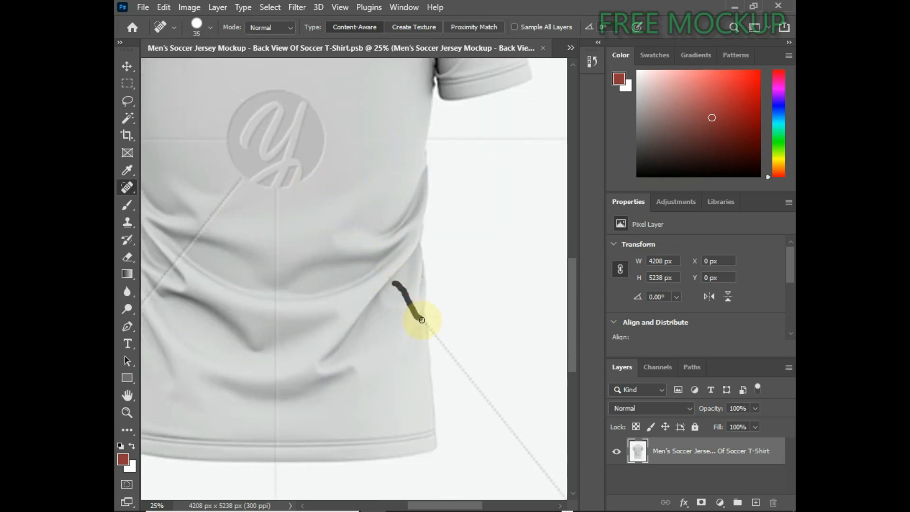
{"action": "scroll", "coordinate": [360, 237], "scroll_direction": "down", "scroll_amount": 2}
{"action": "left_click_drag", "start_coordinate": [277, 135], "coordinate": [276, 243]}
{"action": "scroll", "coordinate": [276, 233], "scroll_direction": "down", "scroll_amount": 2}
{"action": "mouse_move", "coordinate": [277, 179]}
{"action": "left_mouse_down"}
{"action": "mouse_move", "coordinate": [302, 213]}
{"action": "mouse_move", "coordinate": [276, 200]}
{"action": "mouse_move", "coordinate": [276, 279]}
{"action": "left_mouse_up"}
{"action": "scroll", "coordinate": [276, 199], "scroll_direction": "down", "scroll_amount": 2}
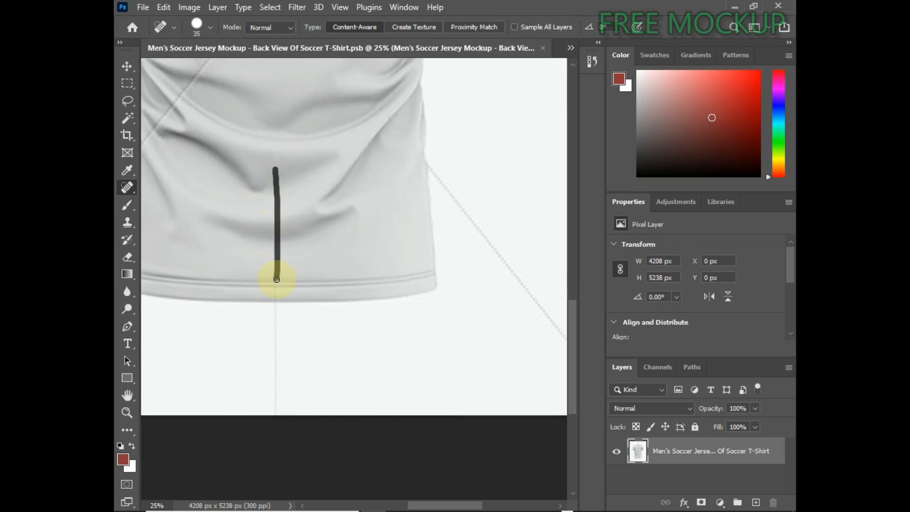
{"action": "scroll", "coordinate": [276, 266], "scroll_direction": "down", "scroll_amount": 2}
- Heal the lower-left diagonal guide line and the horizontal guide line across the jersey's left half
{"action": "scroll", "coordinate": [321, 174], "scroll_direction": "up", "scroll_amount": 3}
{"action": "mouse_move", "coordinate": [274, 212]}
{"action": "left_mouse_down"}
{"action": "mouse_move", "coordinate": [275, 176]}
{"action": "mouse_move", "coordinate": [300, 192]}
{"action": "mouse_move", "coordinate": [313, 178]}
{"action": "left_mouse_up"}
{"action": "scroll", "coordinate": [319, 177], "scroll_direction": "left", "scroll_amount": 4}
{"action": "left_click_drag", "start_coordinate": [312, 176], "coordinate": [337, 149]}
{"action": "scroll", "coordinate": [335, 190], "scroll_direction": "up", "scroll_amount": 2}
{"action": "scroll", "coordinate": [360, 211], "scroll_direction": "up", "scroll_amount": 1}
{"action": "left_click_drag", "start_coordinate": [361, 211], "coordinate": [386, 180]}
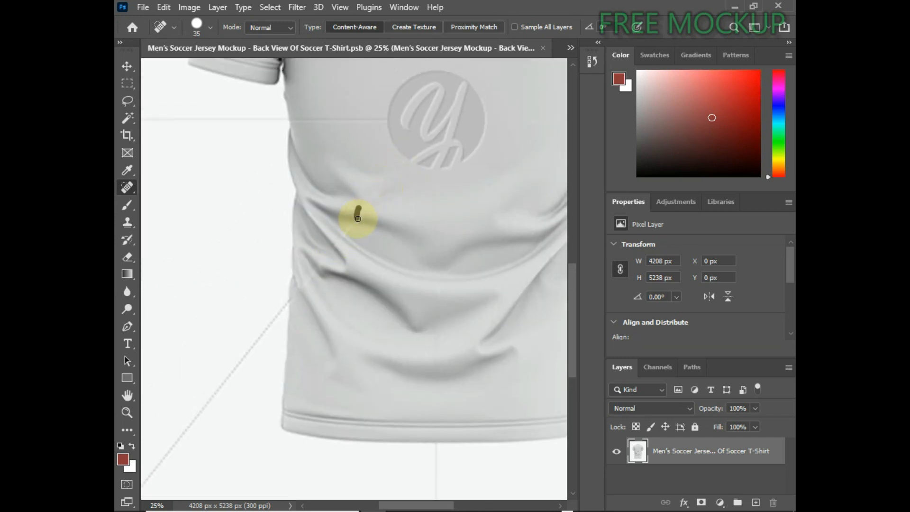
{"action": "left_click_drag", "start_coordinate": [358, 218], "coordinate": [358, 219]}
{"action": "scroll", "coordinate": [338, 214], "scroll_direction": "down", "scroll_amount": 1}
{"action": "scroll", "coordinate": [401, 231], "scroll_direction": "up", "scroll_amount": 4}
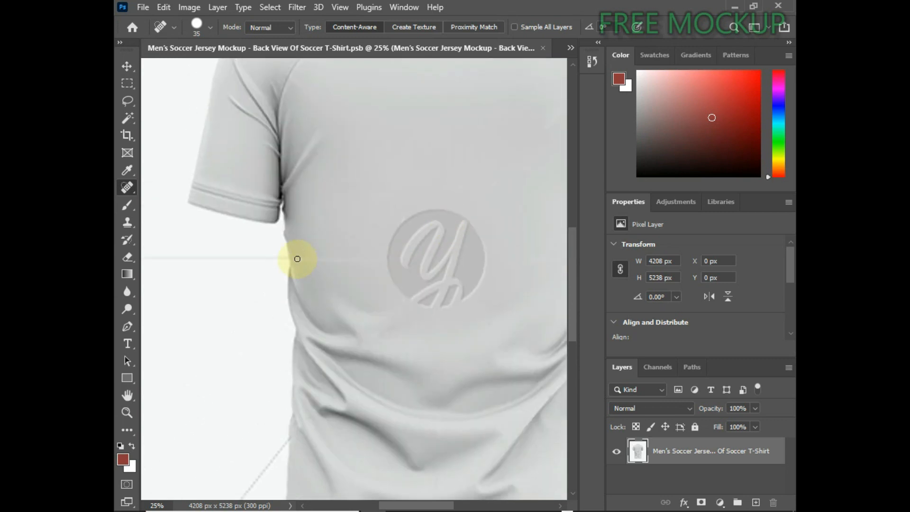
{"action": "scroll", "coordinate": [295, 258], "scroll_direction": "up", "scroll_amount": 4}
{"action": "scroll", "coordinate": [299, 183], "scroll_direction": "down", "scroll_amount": 2}
- Cover the round Y logo with plain fabric sampled from above it, using the Clone Stamp with an 800 px brush
{"action": "left_click", "coordinate": [128, 226]}
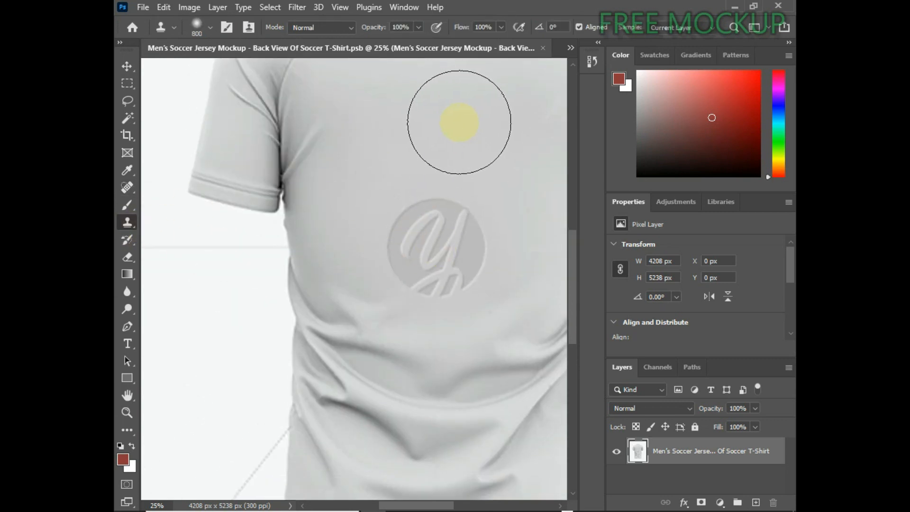
{"action": "key", "text": "super"}
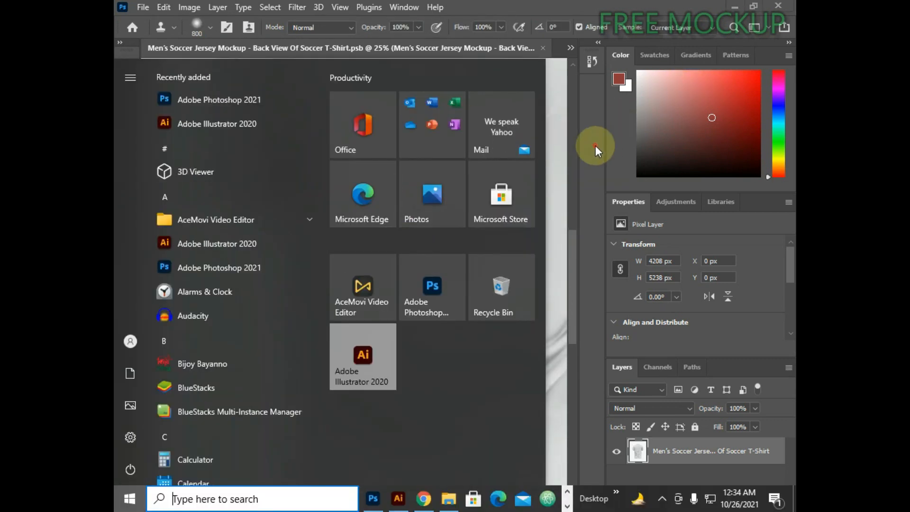
{"action": "key", "text": "super"}
{"action": "left_click", "coordinate": [436, 134], "text": "alt"}
{"action": "mouse_move", "coordinate": [405, 163]}
{"action": "left_mouse_down"}
{"action": "mouse_move", "coordinate": [425, 185]}
{"action": "mouse_move", "coordinate": [438, 247]}
{"action": "left_mouse_up"}
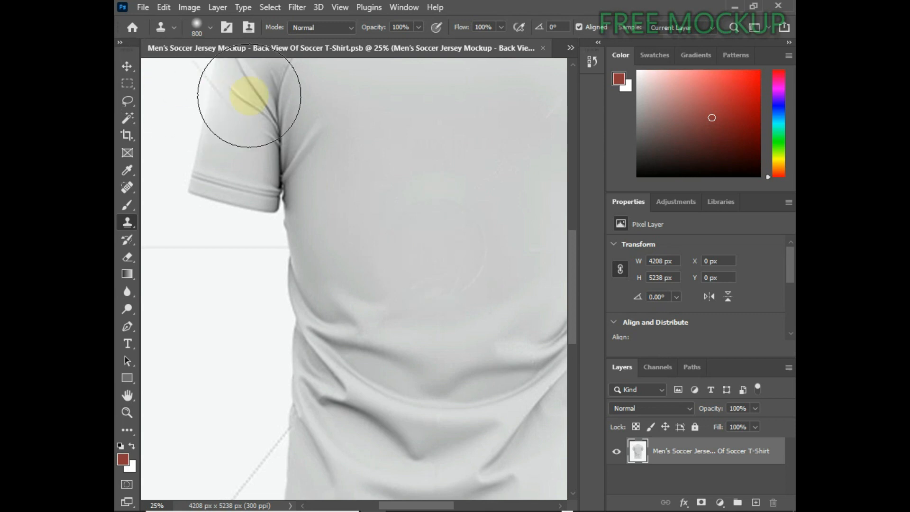
- Heal the leftover circular logo traces on the back with a 50 px Spot Healing Brush and check the whole jersey
{"action": "right_click", "coordinate": [127, 205]}
{"action": "left_click", "coordinate": [163, 204]}
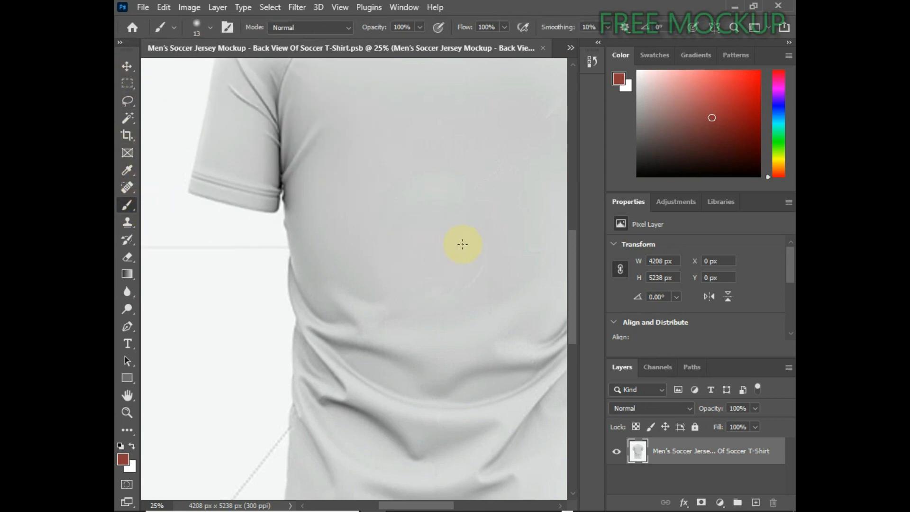
{"action": "key", "text": "j"}
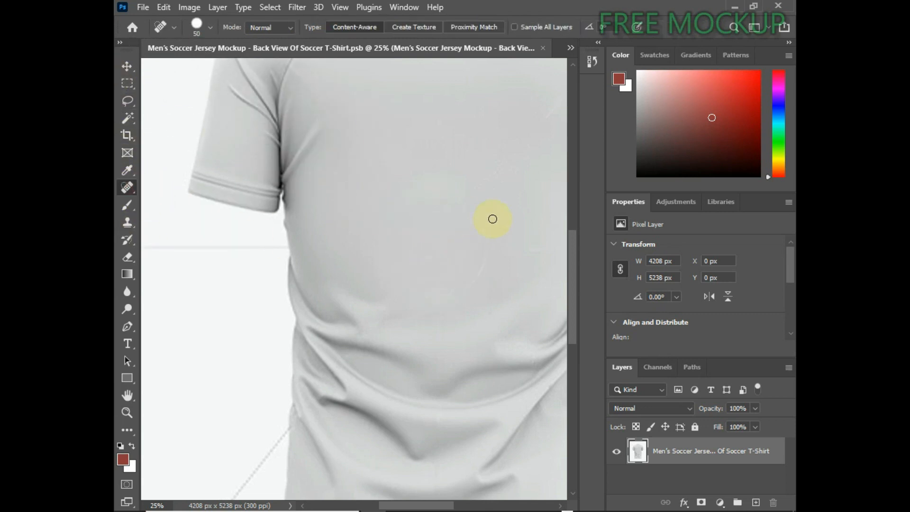
{"action": "scroll", "coordinate": [491, 243], "scroll_direction": "down", "scroll_amount": 1}
{"action": "left_click_drag", "start_coordinate": [485, 225], "coordinate": [482, 237]}
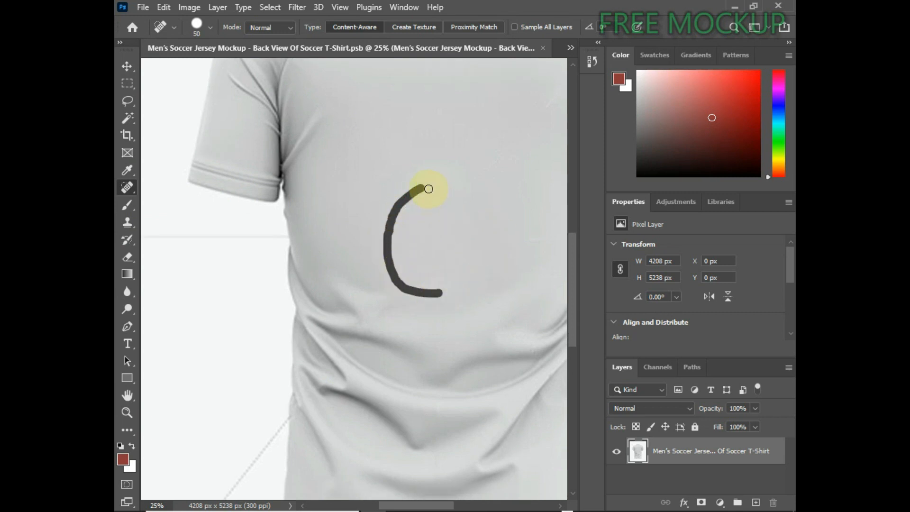
{"action": "left_click_drag", "start_coordinate": [428, 189], "coordinate": [429, 189]}
{"action": "left_click_drag", "start_coordinate": [421, 189], "coordinate": [464, 202]}
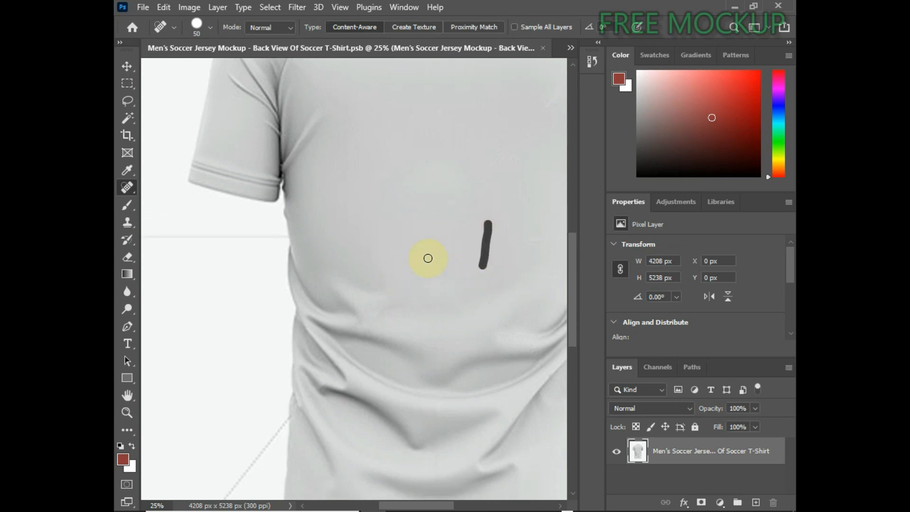
{"action": "scroll", "coordinate": [423, 243], "scroll_direction": "down", "scroll_amount": 3}
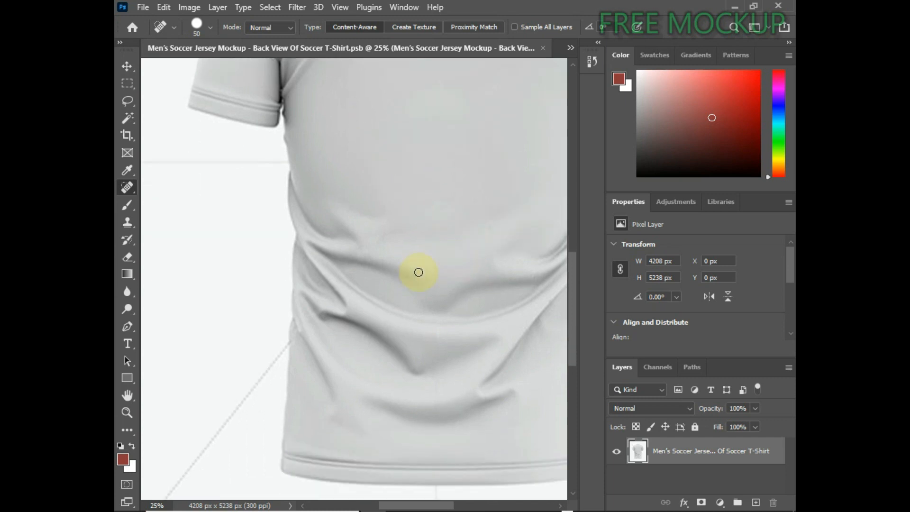
{"action": "key", "text": "ctrl+minus"}
{"action": "key", "text": "ctrl+minus"}
{"action": "key", "text": "ctrl+minus"}
{"action": "key", "text": "ctrl+plus"}
{"action": "key", "text": "ctrl+plus"}
{"action": "key", "text": "ctrl+plus"}
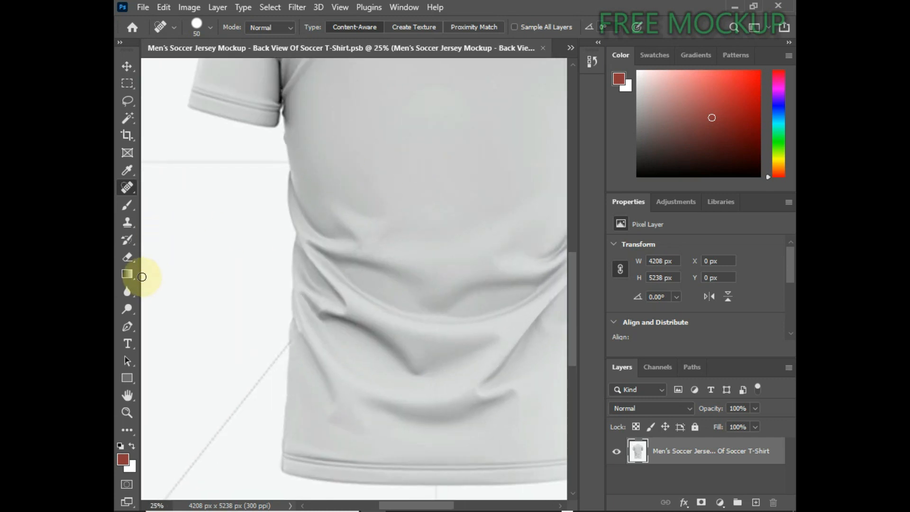
- Start a Pen path along the jersey's left side, from the hem corner up to the armpit
{"action": "left_click", "coordinate": [129, 331]}
{"action": "scroll", "coordinate": [260, 365], "scroll_direction": "down", "scroll_amount": 3}
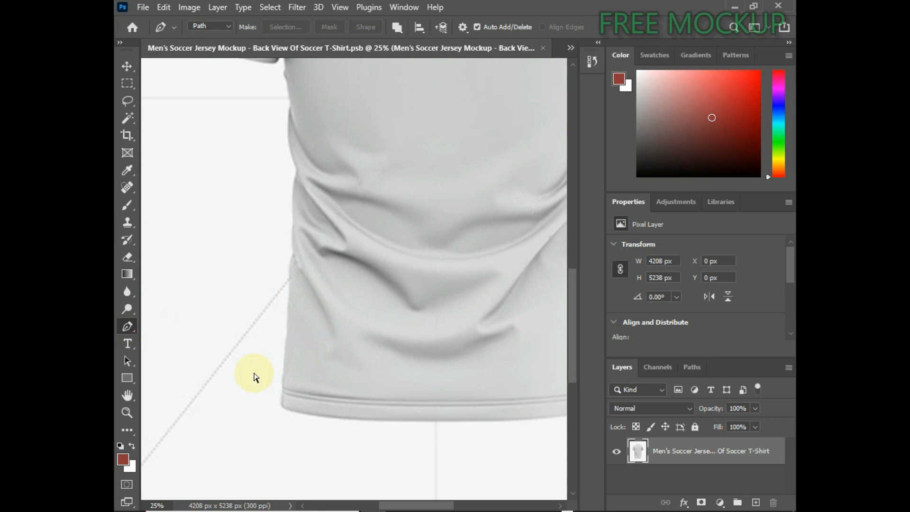
{"action": "key", "text": "ctrl+plus"}
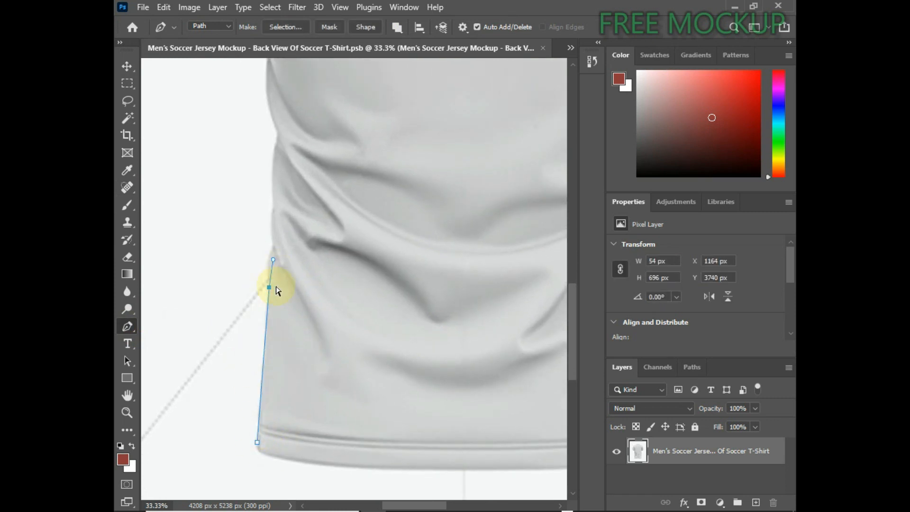
{"action": "left_click_drag", "start_coordinate": [296, 236], "coordinate": [321, 399]}
{"action": "left_click_drag", "start_coordinate": [301, 299], "coordinate": [309, 270]}
{"action": "left_click", "coordinate": [301, 299], "text": "alt"}
{"action": "left_click_drag", "start_coordinate": [293, 213], "coordinate": [297, 173]}
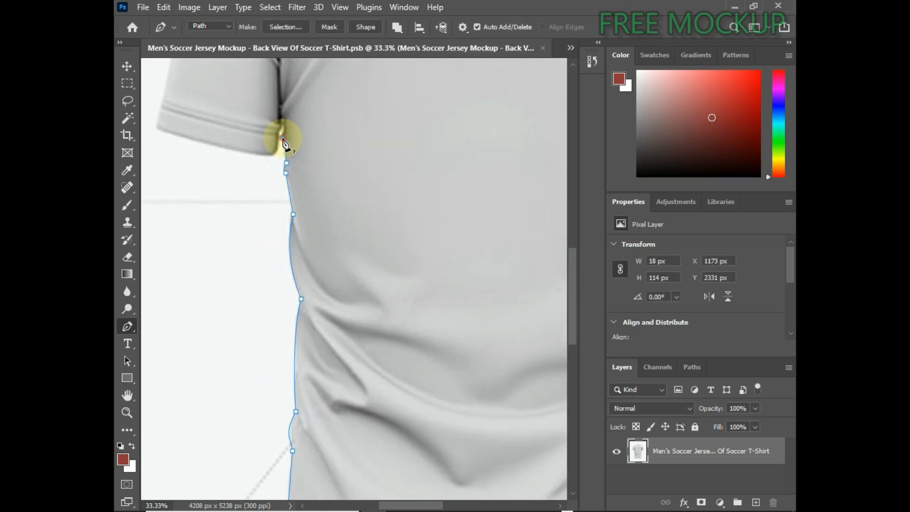
{"action": "left_click", "coordinate": [279, 134]}
- Continue the path around the left sleeve and over the left shoulder to the collar
{"action": "left_click", "coordinate": [274, 154]}
{"action": "left_click_drag", "start_coordinate": [263, 144], "coordinate": [420, 196]}
{"action": "left_click_drag", "start_coordinate": [316, 179], "coordinate": [284, 163]}
{"action": "left_click", "coordinate": [316, 179], "text": "alt"}
{"action": "left_click_drag", "start_coordinate": [345, 107], "coordinate": [350, 89]}
{"action": "left_click_drag", "start_coordinate": [403, 152], "coordinate": [439, 131]}
{"action": "left_click_drag", "start_coordinate": [426, 216], "coordinate": [455, 203]}
{"action": "left_click", "coordinate": [427, 216], "text": "alt"}
- Continue the path across the collar, over the right shoulder and around the right sleeve to the armpit
{"action": "left_click_drag", "start_coordinate": [552, 230], "coordinate": [402, 286]}
{"action": "left_click_drag", "start_coordinate": [456, 268], "coordinate": [386, 308]}
{"action": "left_click", "coordinate": [457, 268], "text": "alt"}
{"action": "left_click_drag", "start_coordinate": [493, 403], "coordinate": [409, 284]}
{"action": "left_click_drag", "start_coordinate": [421, 321], "coordinate": [409, 280]}
{"action": "left_click", "coordinate": [411, 331]}
{"action": "left_click_drag", "start_coordinate": [391, 375], "coordinate": [373, 387]}
{"action": "left_click_drag", "start_coordinate": [348, 375], "coordinate": [332, 338]}
- Trace the path down the jersey's right side from the armpit to the hem corner
{"action": "left_click_drag", "start_coordinate": [332, 417], "coordinate": [327, 230]}
{"action": "left_click", "coordinate": [329, 361]}
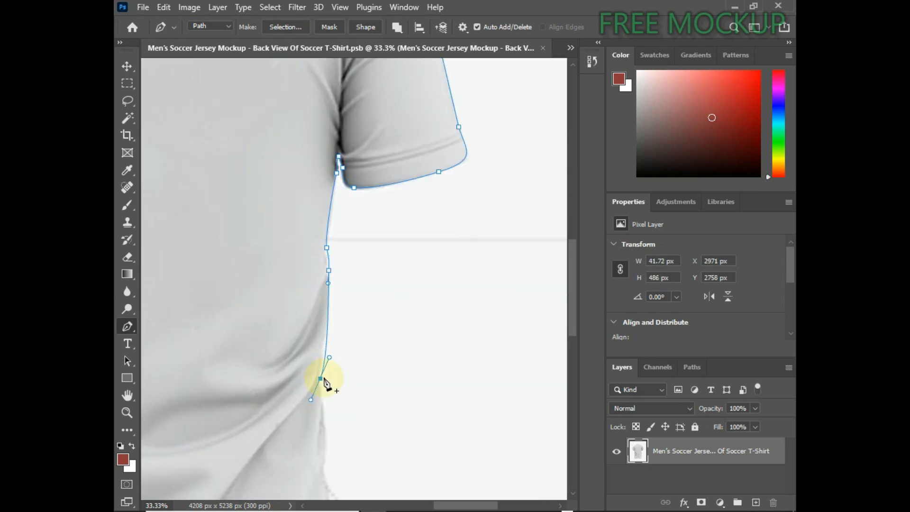
{"action": "left_click_drag", "start_coordinate": [327, 398], "coordinate": [306, 235]}
{"action": "left_click_drag", "start_coordinate": [303, 307], "coordinate": [299, 327]}
{"action": "left_click_drag", "start_coordinate": [325, 384], "coordinate": [323, 311]}
{"action": "left_click_drag", "start_coordinate": [300, 234], "coordinate": [301, 257]}
{"action": "left_click_drag", "start_coordinate": [313, 383], "coordinate": [329, 303]}
{"action": "left_click_drag", "start_coordinate": [329, 313], "coordinate": [327, 334]}
{"action": "key", "text": "ctrl+z"}
{"action": "key", "text": "ctrl+z"}
{"action": "left_click", "coordinate": [331, 317]}
- Trace the hem back to the starting point, close the path and convert it into a selection
{"action": "left_click_drag", "start_coordinate": [243, 353], "coordinate": [264, 319]}
{"action": "left_click_drag", "start_coordinate": [246, 351], "coordinate": [476, 355]}
{"action": "left_click_drag", "start_coordinate": [372, 322], "coordinate": [343, 322]}
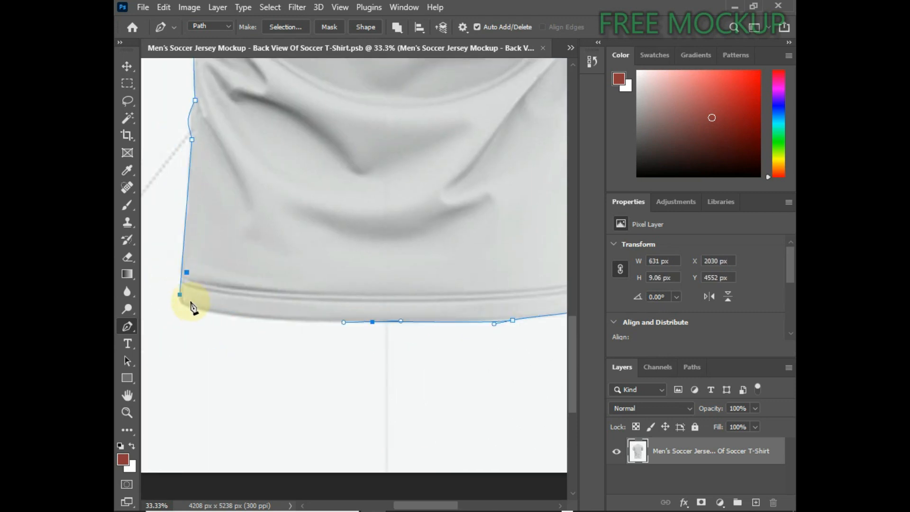
{"action": "left_click_drag", "start_coordinate": [182, 267], "coordinate": [193, 263]}
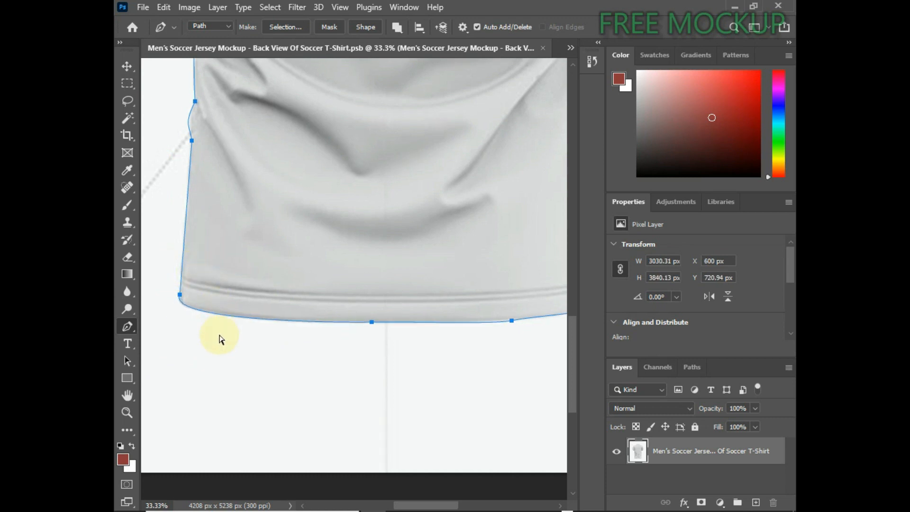
{"action": "key", "text": "ctrl+minus"}
{"action": "key", "text": "ctrl+minus"}
{"action": "key", "text": "ctrl+minus"}
{"action": "key", "text": "ctrl+Return"}
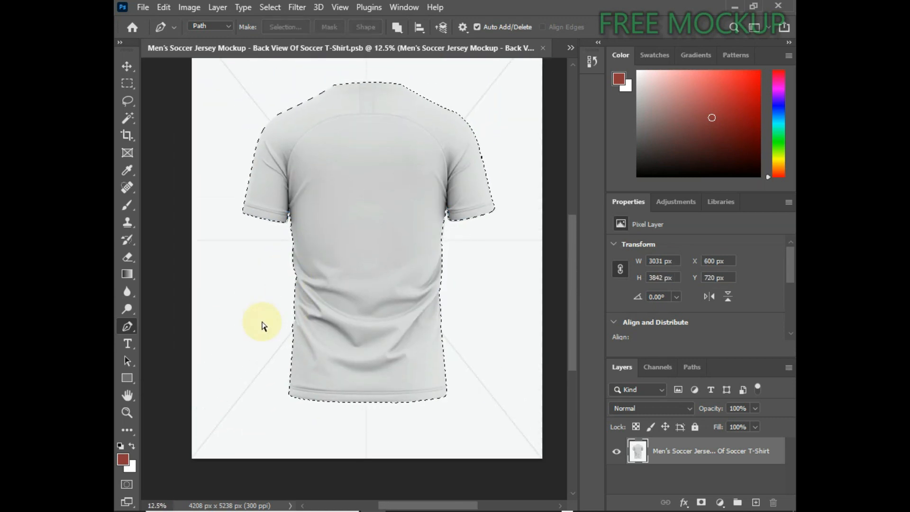
- Copy the selected jersey to a new layer, duplicate that layer twice and hide the original jersey layer
{"action": "key", "text": "ctrl+j"}
{"action": "key", "text": "ctrl+j"}
{"action": "key", "text": "ctrl+j"}
{"action": "scroll", "coordinate": [636, 474], "scroll_direction": "down", "scroll_amount": 2}
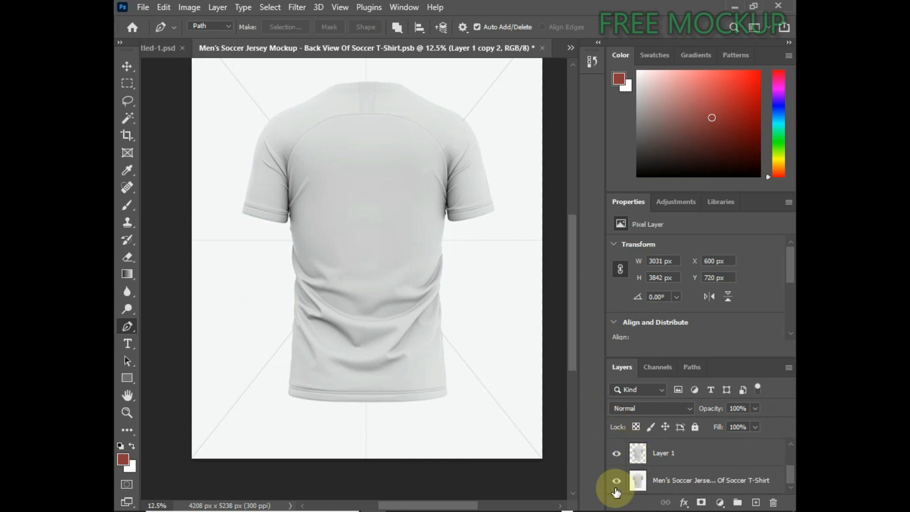
{"action": "left_click", "coordinate": [616, 480]}
{"action": "scroll", "coordinate": [732, 478], "scroll_direction": "up", "scroll_amount": 2}
{"action": "scroll", "coordinate": [354, 113], "scroll_direction": "up", "scroll_amount": 1}
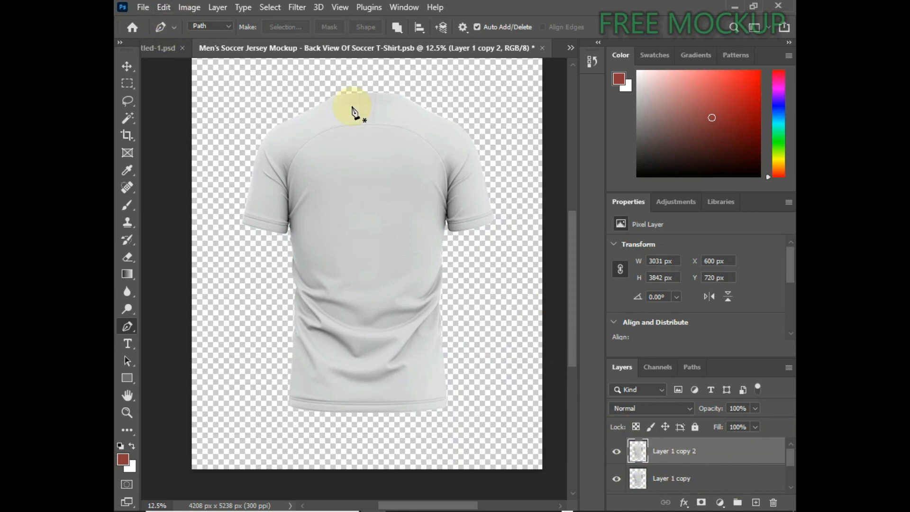
- Darken Layer 1 copy 2 by lowering its brightness with a Brightness/Contrast adjustment
{"action": "left_click", "coordinate": [187, 8]}
{"action": "mouse_move", "coordinate": [240, 38]}
{"action": "left_click", "coordinate": [359, 38]}
{"action": "left_click_drag", "start_coordinate": [597, 138], "coordinate": [528, 136]}
{"action": "left_click", "coordinate": [702, 122]}
{"action": "key", "text": "p"}
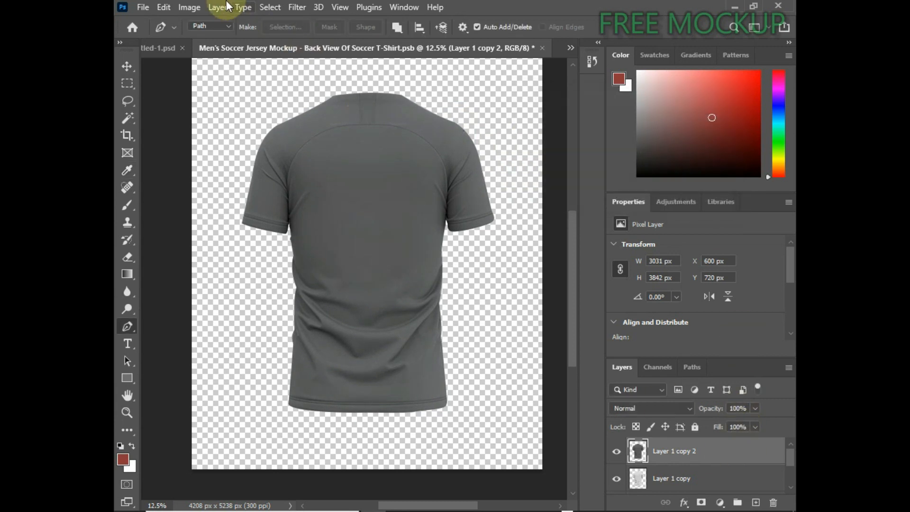
- Apply a Curves adjustment to Layer 1 copy 2 with the black point at input 66, output 0
{"action": "left_click", "coordinate": [189, 8]}
{"action": "mouse_move", "coordinate": [222, 41]}
{"action": "left_click", "coordinate": [372, 69]}
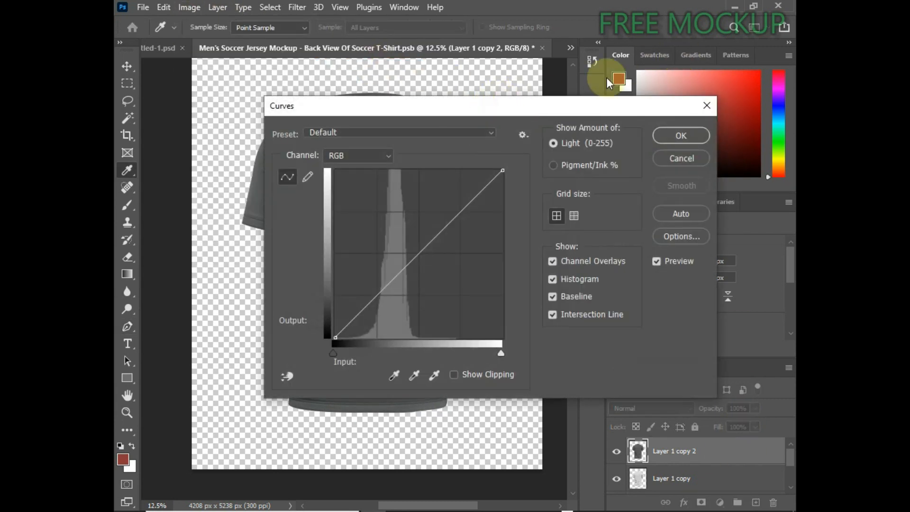
{"action": "left_click_drag", "start_coordinate": [521, 105], "coordinate": [727, 19]}
{"action": "left_click_drag", "start_coordinate": [538, 266], "coordinate": [582, 262]}
{"action": "left_click_drag", "start_coordinate": [658, 19], "coordinate": [507, 72]}
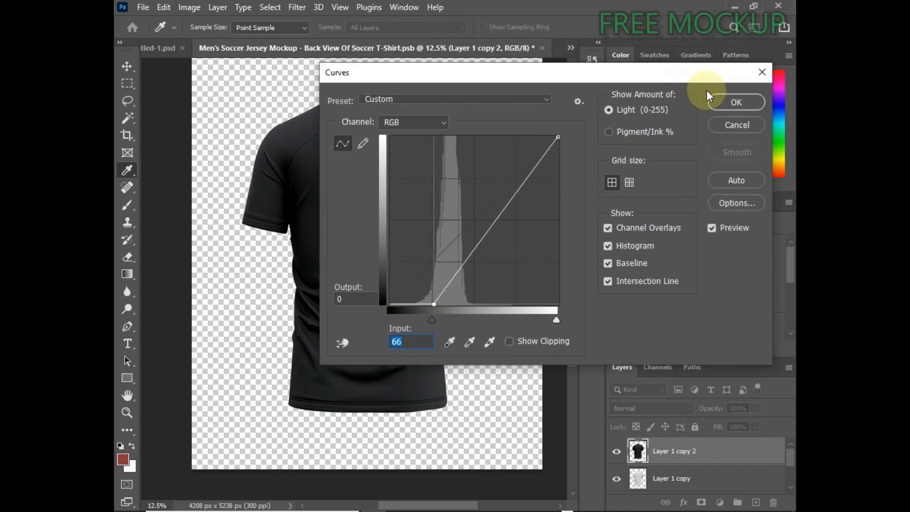
{"action": "left_click", "coordinate": [736, 102]}
- Set the blend mode of Layer 1 copy 2 to Screen and of Layer 1 copy to Multiply
{"action": "key", "text": "p"}
{"action": "left_click", "coordinate": [652, 408]}
{"action": "left_click", "coordinate": [632, 273]}
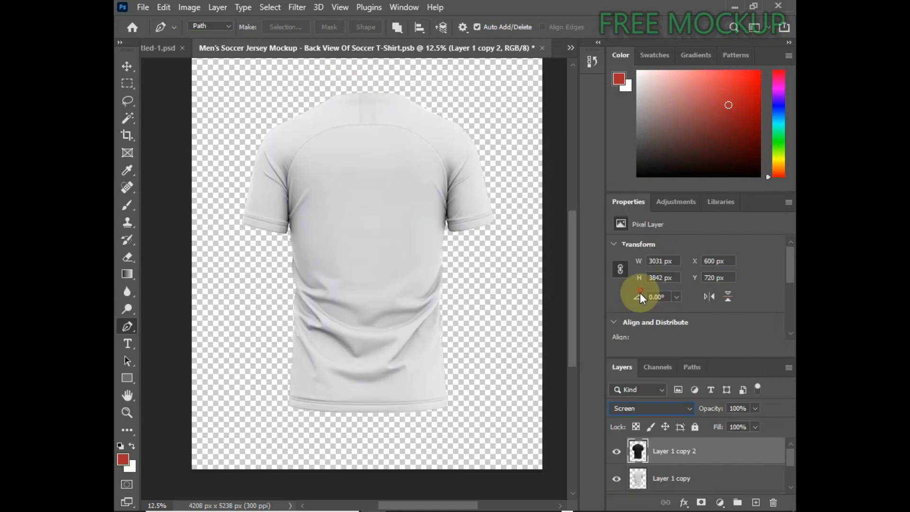
{"action": "left_click", "coordinate": [678, 478]}
{"action": "left_click", "coordinate": [688, 407]}
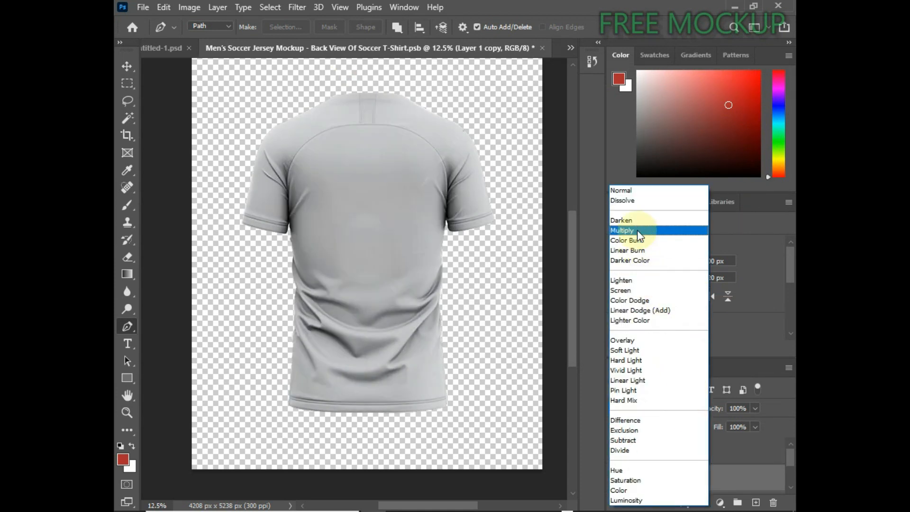
{"action": "left_click", "coordinate": [637, 230]}
- Group Layer 1 copy 2 with Layer 1 copy and lock the group
{"action": "left_click", "coordinate": [687, 451], "text": "shift"}
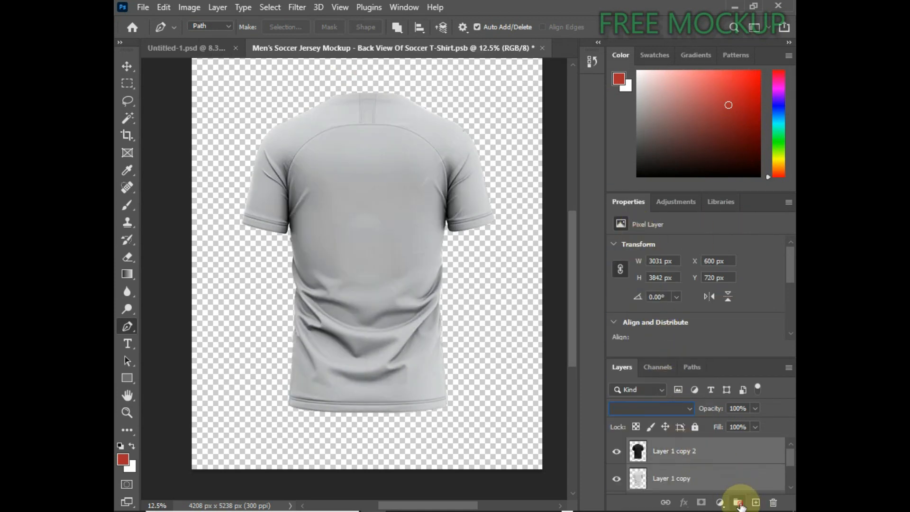
{"action": "left_click", "coordinate": [738, 504]}
{"action": "left_click", "coordinate": [695, 426]}
- Load the outline of Layer 1 as a selection and add a Solid Color fill layer from it
{"action": "scroll", "coordinate": [695, 426], "scroll_direction": "down", "scroll_amount": 1}
{"action": "scroll", "coordinate": [641, 474], "scroll_direction": "down", "scroll_amount": 1}
{"action": "left_click", "coordinate": [639, 474], "text": "ctrl"}
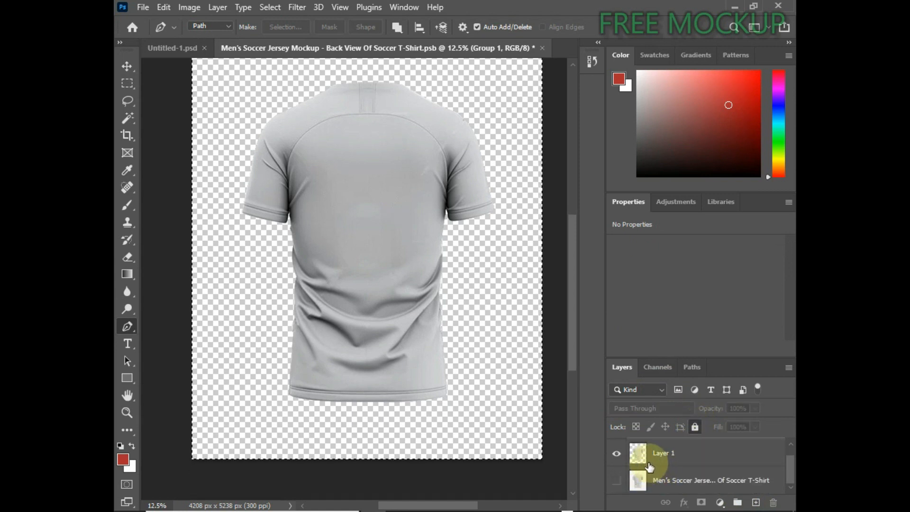
{"action": "key", "text": "ctrl+d"}
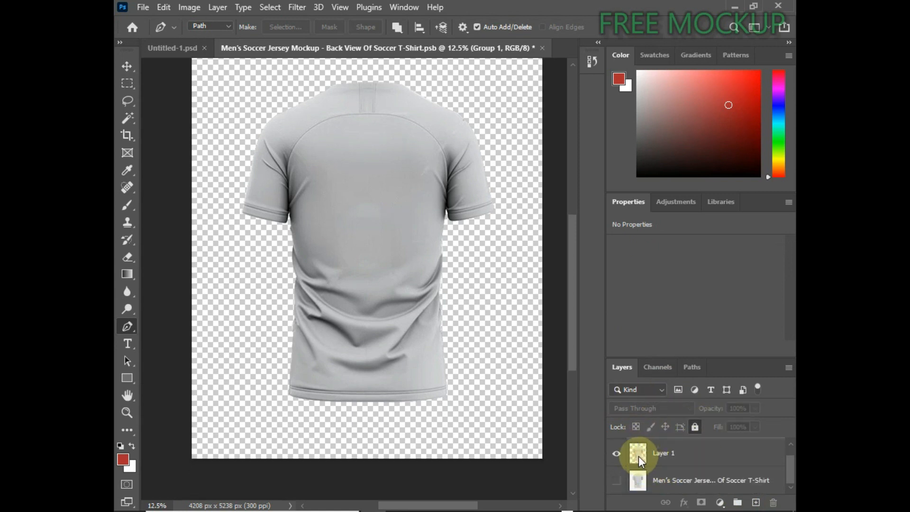
{"action": "left_click", "coordinate": [639, 457], "text": "ctrl"}
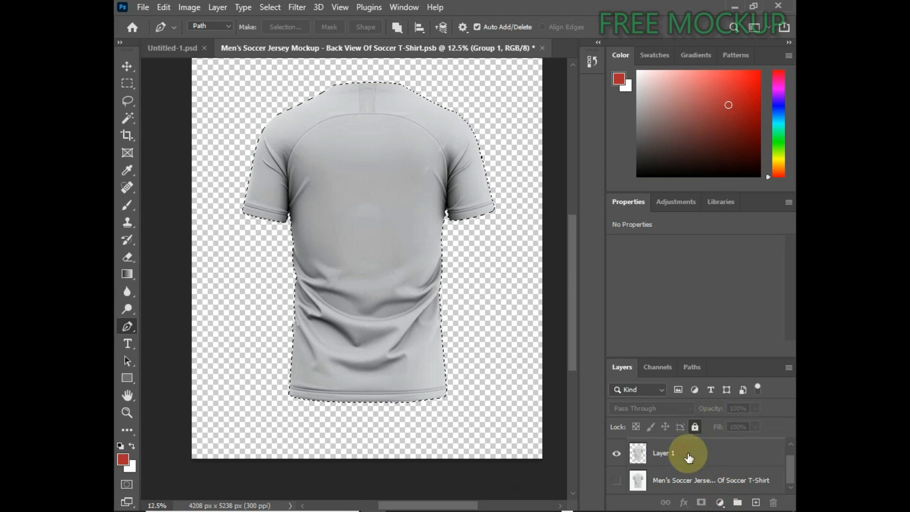
{"action": "left_click", "coordinate": [689, 457]}
{"action": "left_click", "coordinate": [720, 502]}
{"action": "left_click", "coordinate": [673, 266]}
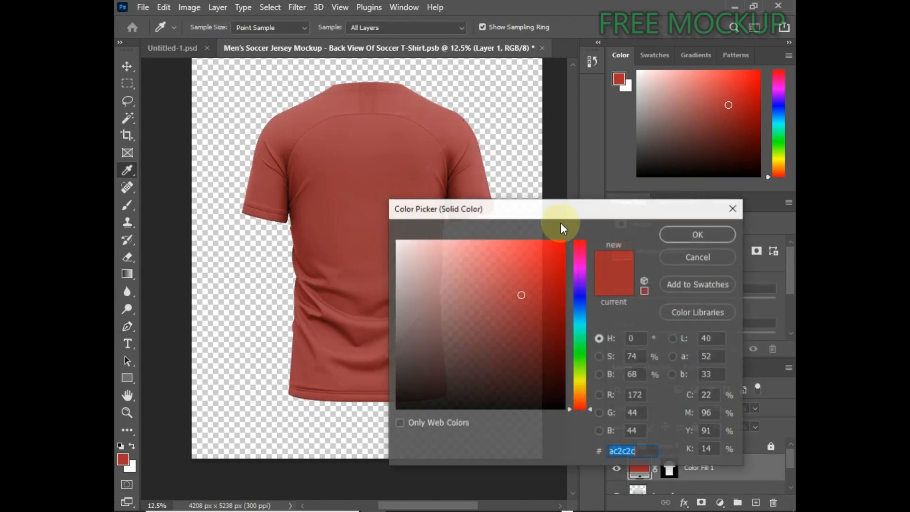
- Try white and dark blue for the jersey fill, and settle on teal 22d0c6
{"action": "left_click_drag", "start_coordinate": [553, 264], "coordinate": [553, 230]}
{"action": "left_click_drag", "start_coordinate": [475, 257], "coordinate": [374, 226]}
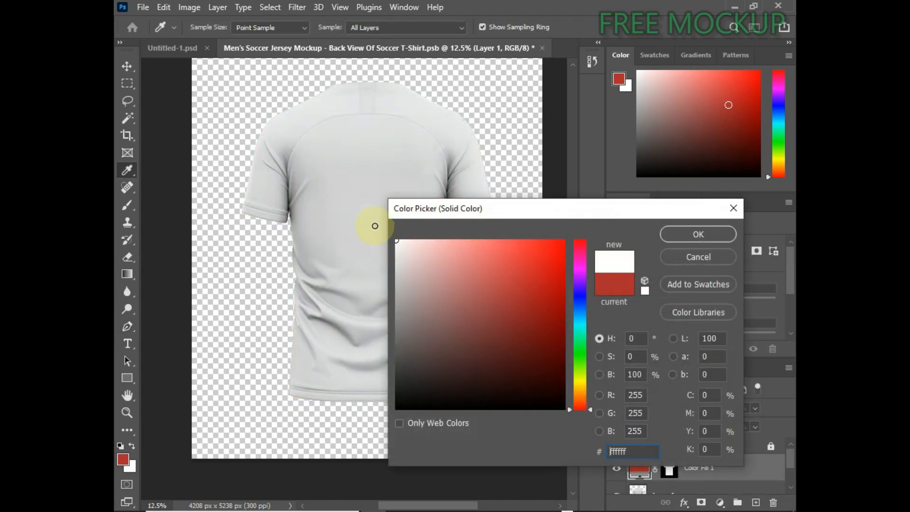
{"action": "left_click", "coordinate": [580, 305]}
{"action": "left_click", "coordinate": [522, 305]}
{"action": "left_click", "coordinate": [537, 388]}
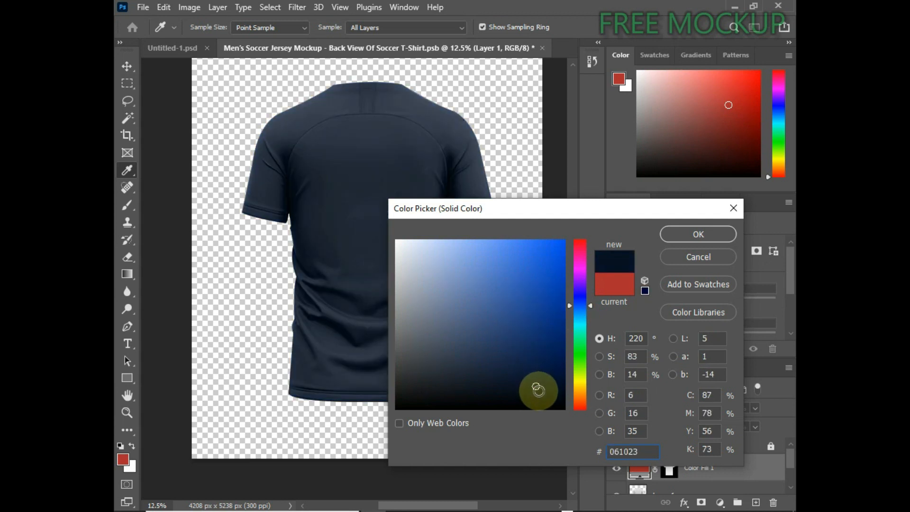
{"action": "left_click", "coordinate": [575, 319]}
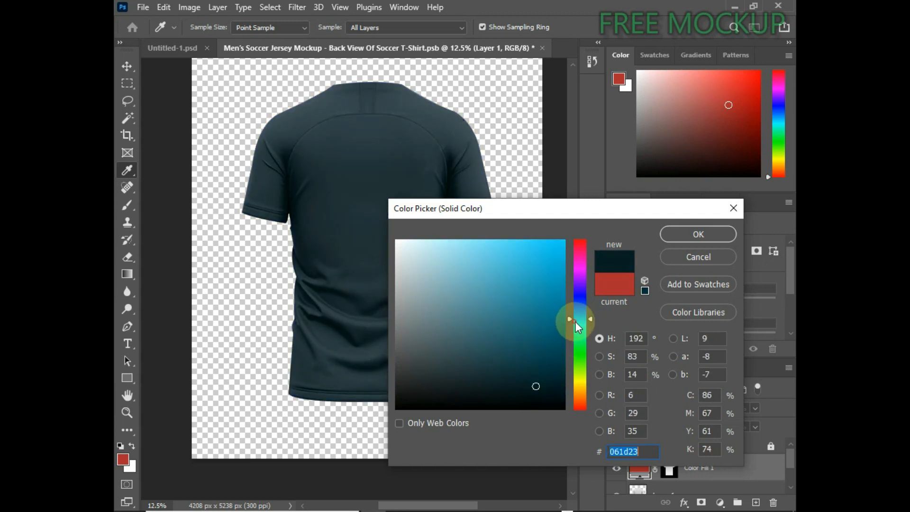
{"action": "left_click_drag", "start_coordinate": [575, 321], "coordinate": [575, 326]}
{"action": "mouse_move", "coordinate": [537, 266]}
{"action": "left_mouse_down"}
{"action": "mouse_move", "coordinate": [541, 290]}
{"action": "mouse_move", "coordinate": [537, 271]}
{"action": "left_mouse_up"}
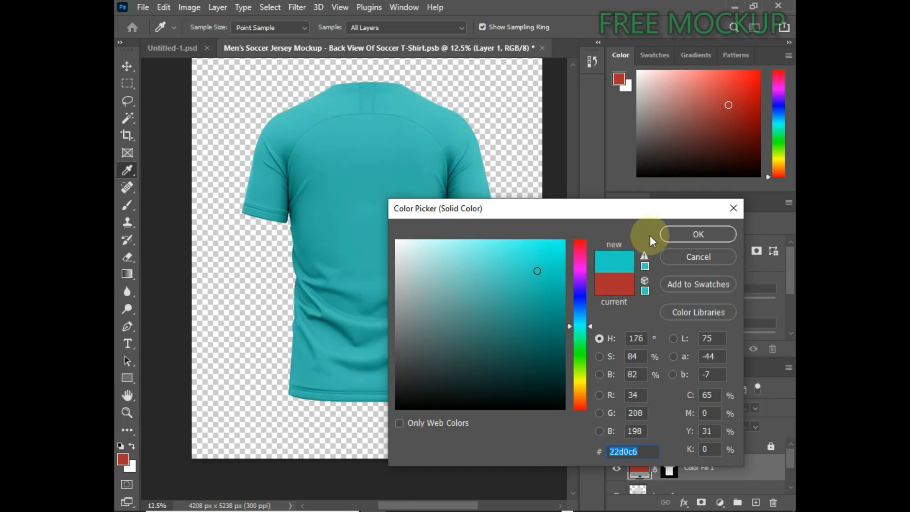
{"action": "left_click", "coordinate": [683, 230]}
- Trace a Pen path up the left armhole seam and along the curved shoulder seam of the back panel
{"action": "key", "text": "p"}
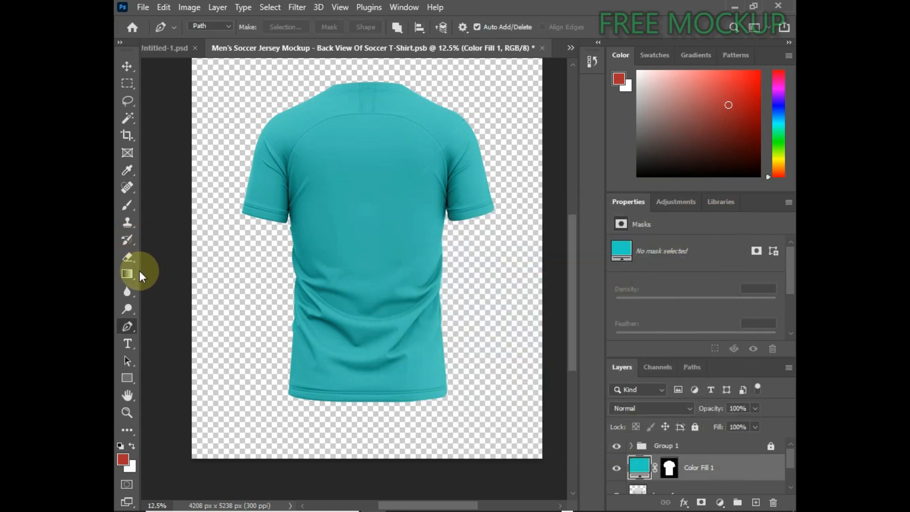
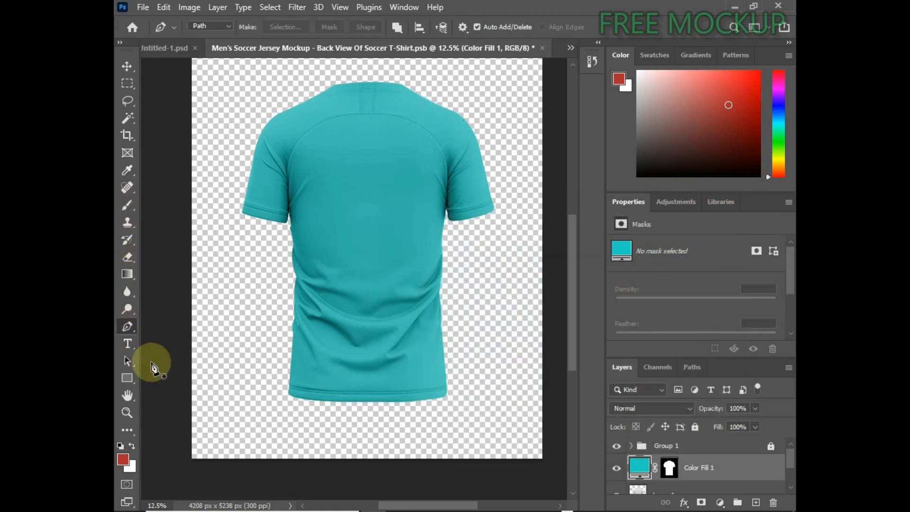
{"action": "key", "text": "ctrl+plus"}
{"action": "key", "text": "ctrl+plus"}
{"action": "left_click_drag", "start_coordinate": [234, 216], "coordinate": [217, 392]}
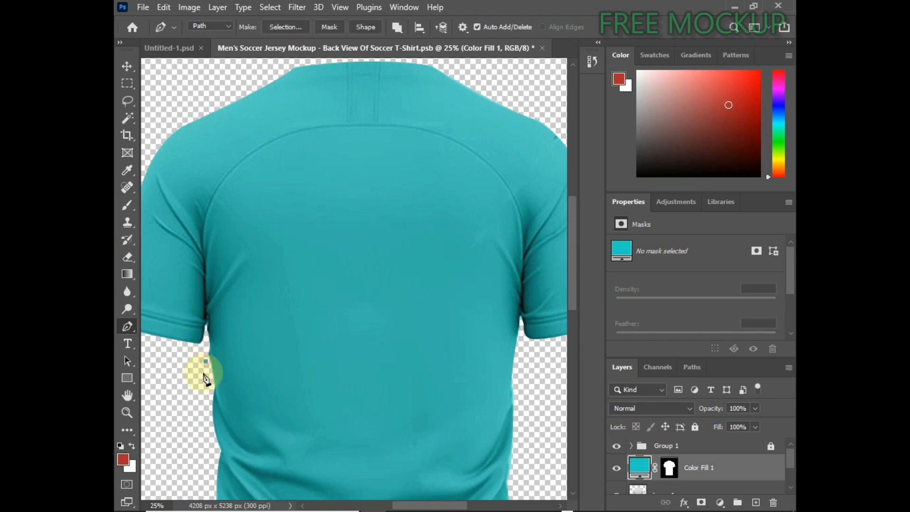
{"action": "key", "text": "ctrl+plus"}
{"action": "left_click", "coordinate": [197, 367]}
{"action": "left_click", "coordinate": [195, 328]}
{"action": "left_click", "coordinate": [194, 298]}
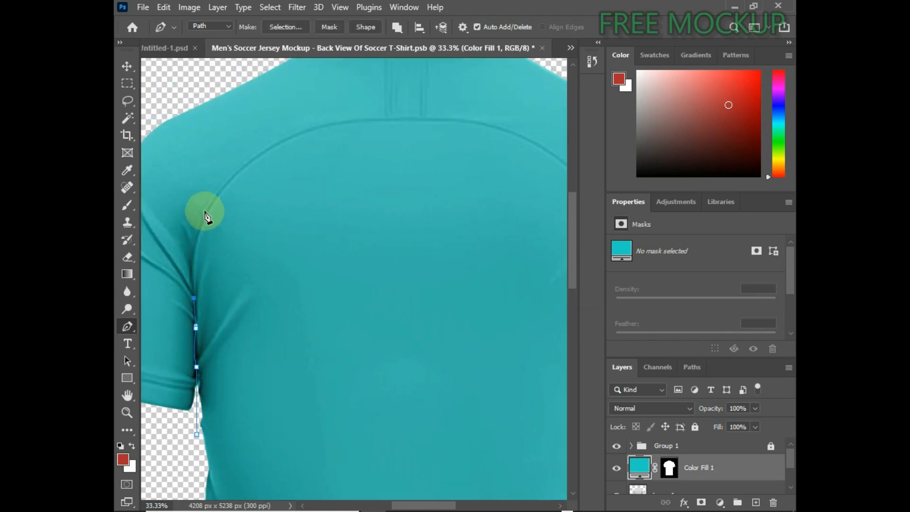
{"action": "left_click_drag", "start_coordinate": [207, 209], "coordinate": [234, 155]}
{"action": "left_click", "coordinate": [208, 206], "text": "alt"}
{"action": "left_click_drag", "start_coordinate": [339, 123], "coordinate": [272, 199]}
{"action": "left_click", "coordinate": [340, 124], "text": "alt"}
{"action": "left_click_drag", "start_coordinate": [332, 188], "coordinate": [387, 204]}
{"action": "key", "text": "ctrl+z"}
- Continue the Pen path down the right armhole and outside the jersey's right side to the hem seam
{"action": "key", "text": "super"}
{"action": "left_click_drag", "start_coordinate": [432, 284], "coordinate": [413, 213]}
{"action": "left_click_drag", "start_coordinate": [441, 225], "coordinate": [469, 309]}
{"action": "mouse_move", "coordinate": [449, 325]}
{"action": "left_mouse_down"}
{"action": "mouse_move", "coordinate": [458, 272]}
{"action": "mouse_move", "coordinate": [454, 329]}
{"action": "left_mouse_up"}
{"action": "left_click", "coordinate": [457, 245]}
{"action": "left_click_drag", "start_coordinate": [460, 402], "coordinate": [448, 176]}
{"action": "left_click_drag", "start_coordinate": [440, 330], "coordinate": [441, 362]}
{"action": "left_click_drag", "start_coordinate": [450, 403], "coordinate": [441, 175]}
{"action": "left_click", "coordinate": [457, 331]}
{"action": "left_click", "coordinate": [397, 337]}
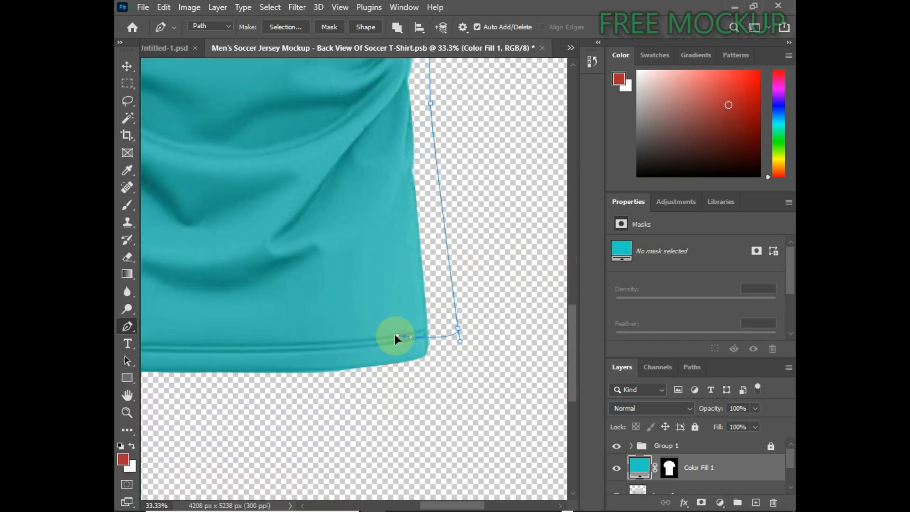
- Redraw the path's lower-right corner, follow the hem seam across, and close the path around the back panel as a selection
{"action": "key", "text": "ctrl+z"}
{"action": "key", "text": "ctrl+z"}
{"action": "left_click_drag", "start_coordinate": [450, 323], "coordinate": [448, 336]}
{"action": "key", "text": "ctrl+z"}
{"action": "left_click", "coordinate": [449, 324]}
{"action": "left_click", "coordinate": [394, 337]}
{"action": "left_click_drag", "start_coordinate": [245, 343], "coordinate": [368, 361]}
{"action": "left_click", "coordinate": [499, 333]}
{"action": "left_click", "coordinate": [515, 354]}
{"action": "left_click_drag", "start_coordinate": [351, 362], "coordinate": [411, 374]}
{"action": "left_click_drag", "start_coordinate": [323, 361], "coordinate": [256, 355]}
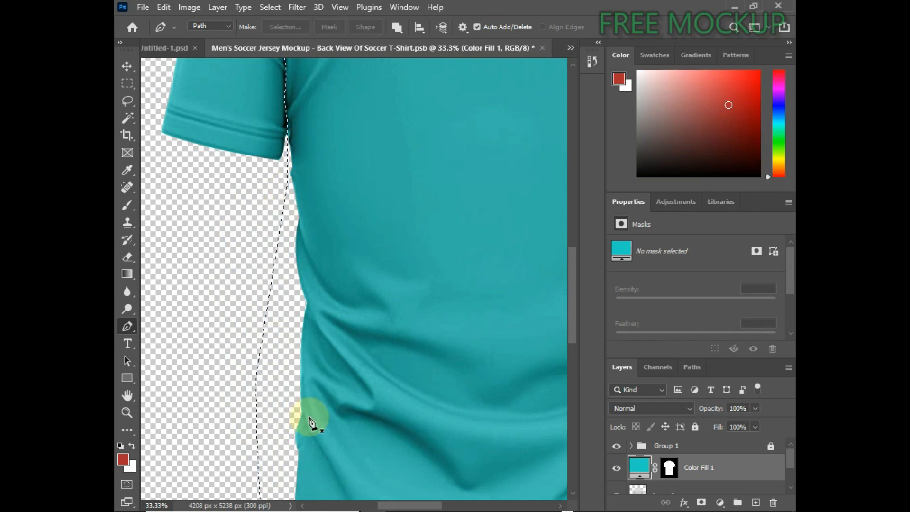
- With Layer 1 active, trim the back panel selection to the jersey's edges using the Magic Wand
{"action": "left_click", "coordinate": [127, 117]}
{"action": "left_click_drag", "start_coordinate": [408, 388], "coordinate": [254, 220]}
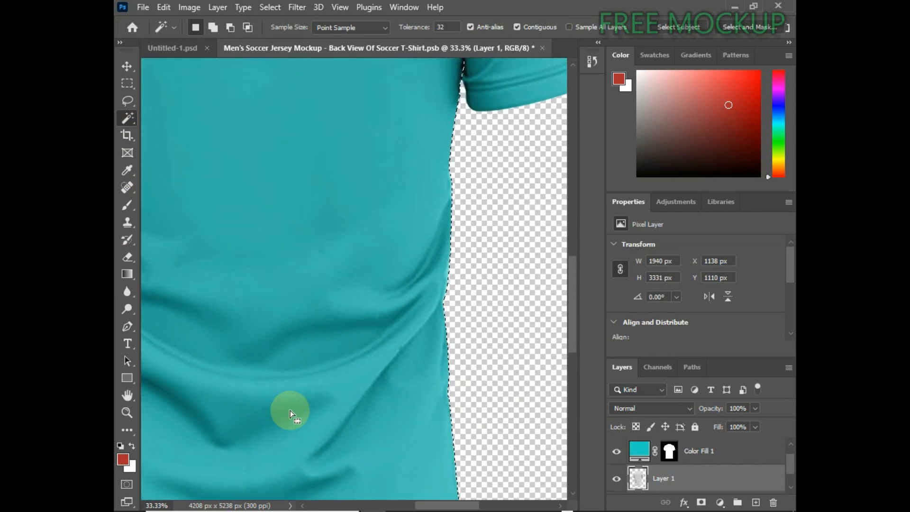
{"action": "scroll", "coordinate": [290, 414], "scroll_direction": "down", "scroll_amount": 2}
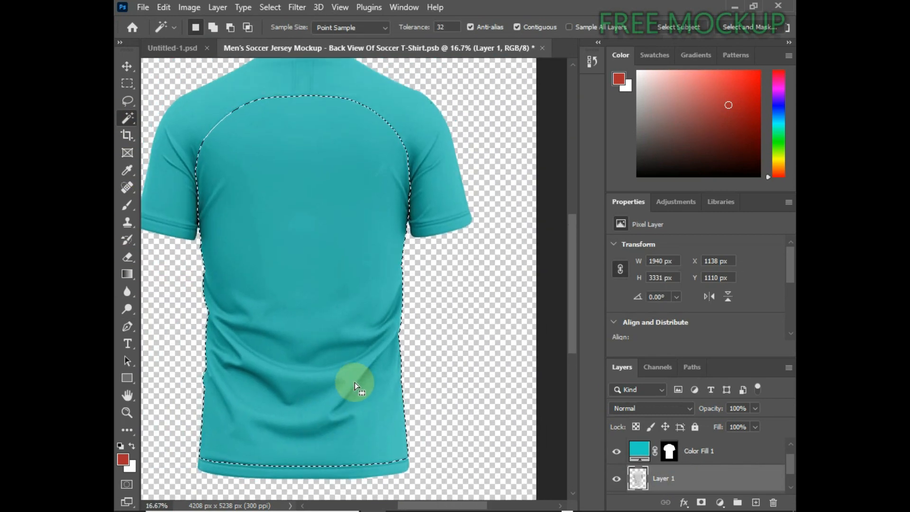
- Add a bright red Solid Color fill from the back panel selection and move it above Color Fill 1
{"action": "left_click", "coordinate": [721, 502]}
{"action": "left_click", "coordinate": [741, 264]}
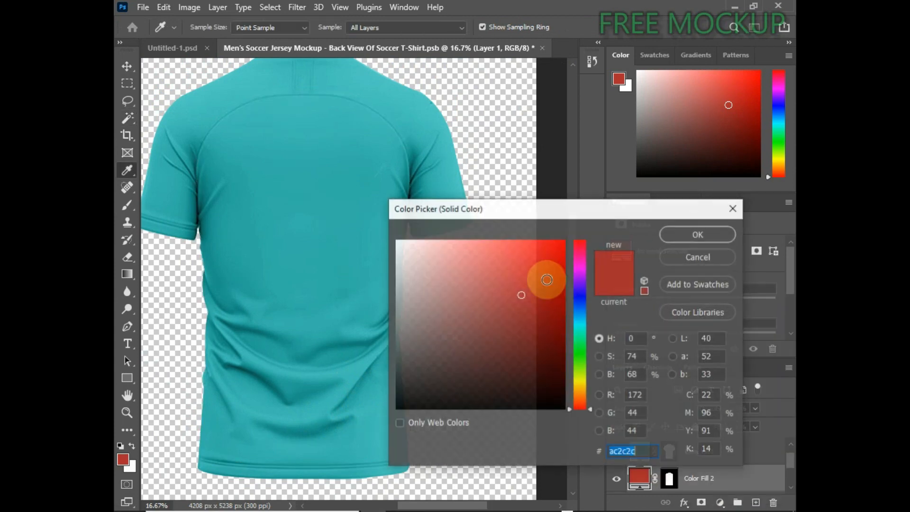
{"action": "left_click", "coordinate": [549, 279]}
{"action": "left_click", "coordinate": [700, 236]}
{"action": "left_click_drag", "start_coordinate": [726, 484], "coordinate": [723, 443]}
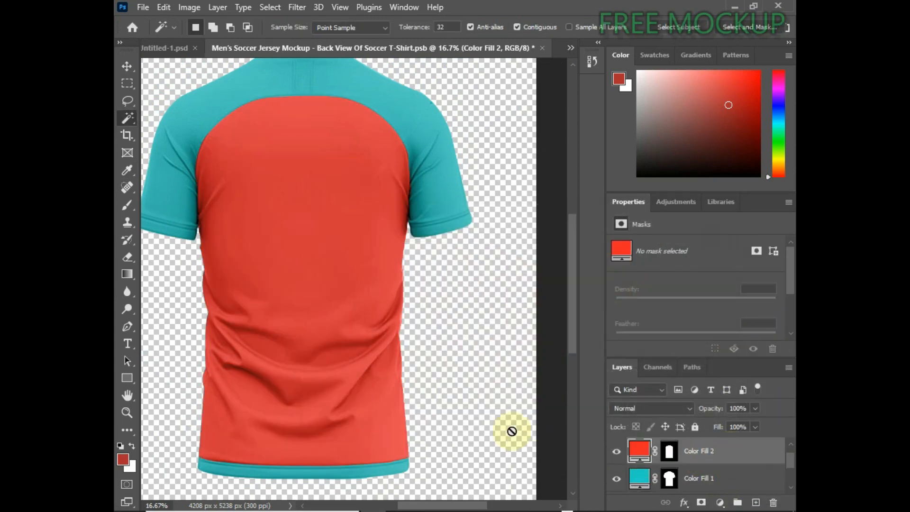
- Trace a Pen path along the seam above the jersey's bottom hem band
{"action": "left_click_drag", "start_coordinate": [457, 422], "coordinate": [484, 228]}
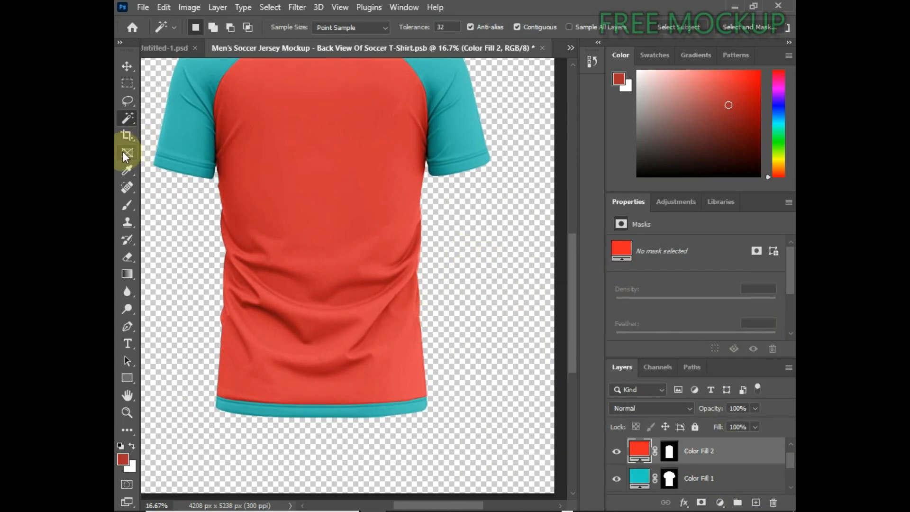
{"action": "left_click", "coordinate": [128, 328]}
{"action": "scroll", "coordinate": [335, 366], "scroll_direction": "up", "scroll_amount": 2}
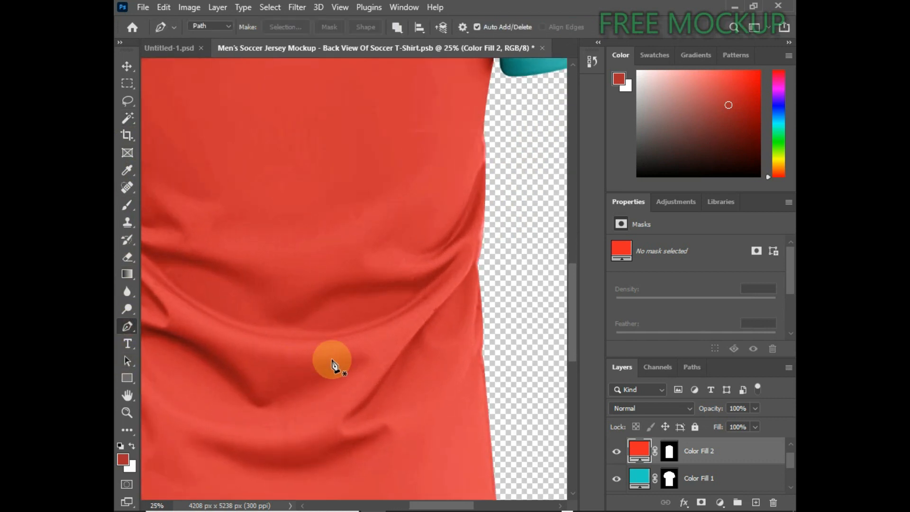
{"action": "left_click_drag", "start_coordinate": [335, 366], "coordinate": [458, 273]}
{"action": "left_click", "coordinate": [188, 317]}
{"action": "left_click_drag", "start_coordinate": [259, 336], "coordinate": [315, 337]}
{"action": "key", "text": "ctrl+z"}
{"action": "left_click", "coordinate": [260, 337], "text": "alt"}
{"action": "left_click_drag", "start_coordinate": [430, 345], "coordinate": [560, 350]}
{"action": "left_click", "coordinate": [400, 345], "text": "alt"}
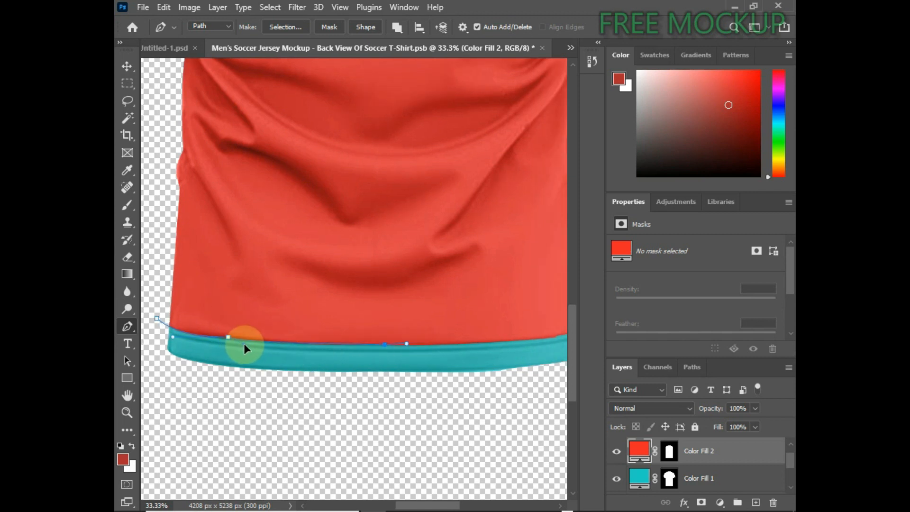
- Close the Pen path below the hem band so that it encloses the whole band
{"action": "left_click_drag", "start_coordinate": [412, 358], "coordinate": [291, 394]}
{"action": "left_click_drag", "start_coordinate": [435, 422], "coordinate": [552, 417]}
{"action": "left_click", "coordinate": [372, 411]}
{"action": "left_click", "coordinate": [437, 346]}
{"action": "left_click", "coordinate": [508, 366]}
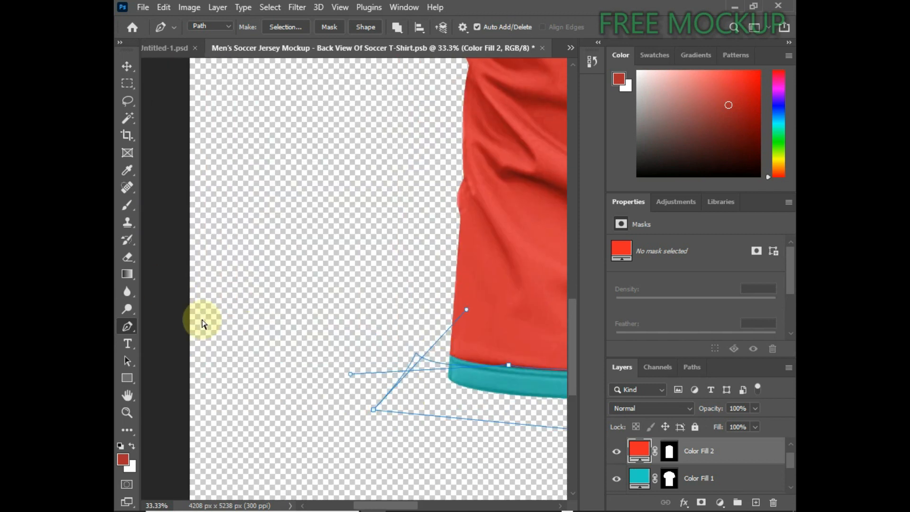
- Convert the hem path to a selection and subtract the empty area outside the jersey using Layer 1 and the Magic Wand
{"action": "left_click", "coordinate": [127, 118]}
{"action": "scroll", "coordinate": [687, 469], "scroll_direction": "down", "scroll_amount": 2}
{"action": "left_click", "coordinate": [673, 472]}
{"action": "scroll", "coordinate": [428, 310], "scroll_direction": "down", "scroll_amount": 2}
{"action": "key", "text": "ctrl+Return"}
{"action": "left_click", "coordinate": [381, 322]}
{"action": "key", "text": "super"}
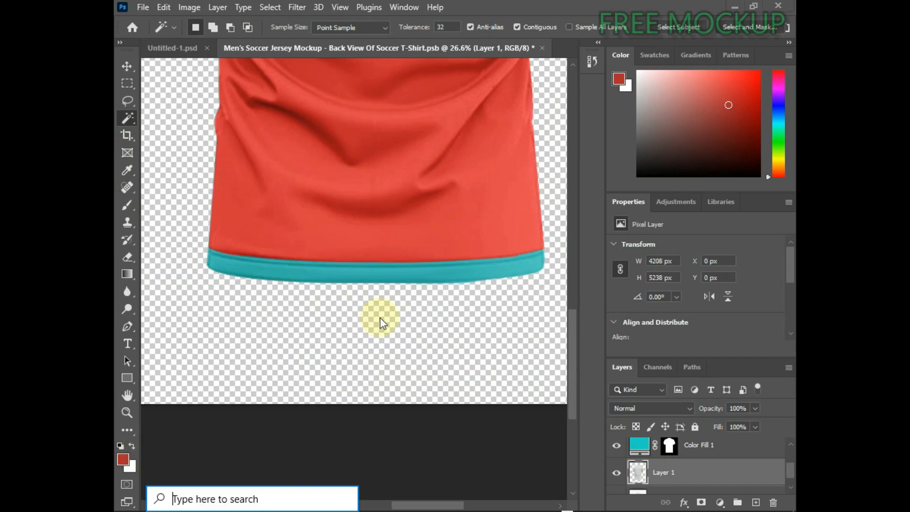
{"action": "left_click", "coordinate": [426, 305], "text": "alt"}
- Add a blue Solid Color fill from the hem band selection and move it above Color Fill 1
{"action": "left_click", "coordinate": [720, 502]}
{"action": "left_click", "coordinate": [700, 267]}
{"action": "left_click", "coordinate": [578, 299]}
{"action": "left_click", "coordinate": [562, 258]}
{"action": "left_click", "coordinate": [698, 234]}
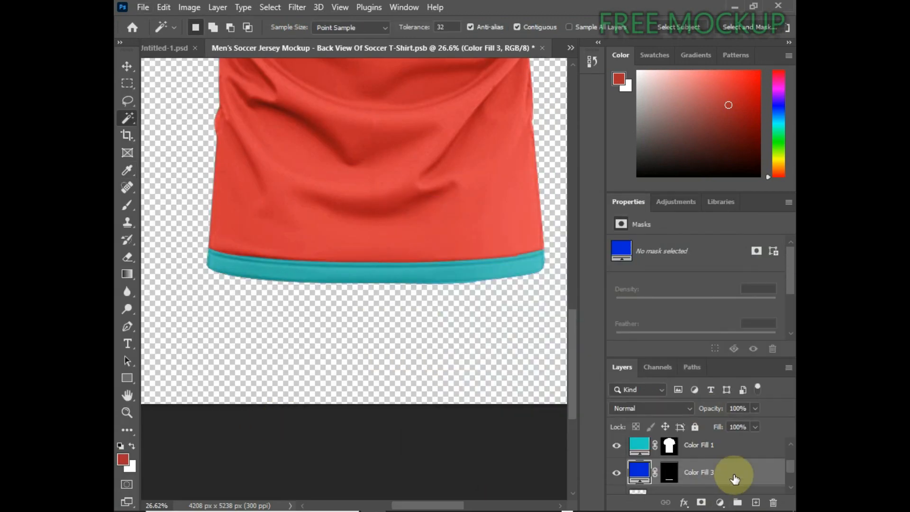
{"action": "left_click_drag", "start_coordinate": [735, 479], "coordinate": [731, 438]}
- With Layer 1 active, draw a closed Pen path around the left sleeve cuff, following its seam
{"action": "left_click_drag", "start_coordinate": [356, 90], "coordinate": [432, 447]}
{"action": "left_click", "coordinate": [127, 327]}
{"action": "left_click", "coordinate": [672, 483]}
{"action": "key", "text": "ctrl+plus"}
{"action": "left_click_drag", "start_coordinate": [275, 289], "coordinate": [354, 284]}
{"action": "left_click", "coordinate": [211, 290]}
{"action": "left_click", "coordinate": [259, 305]}
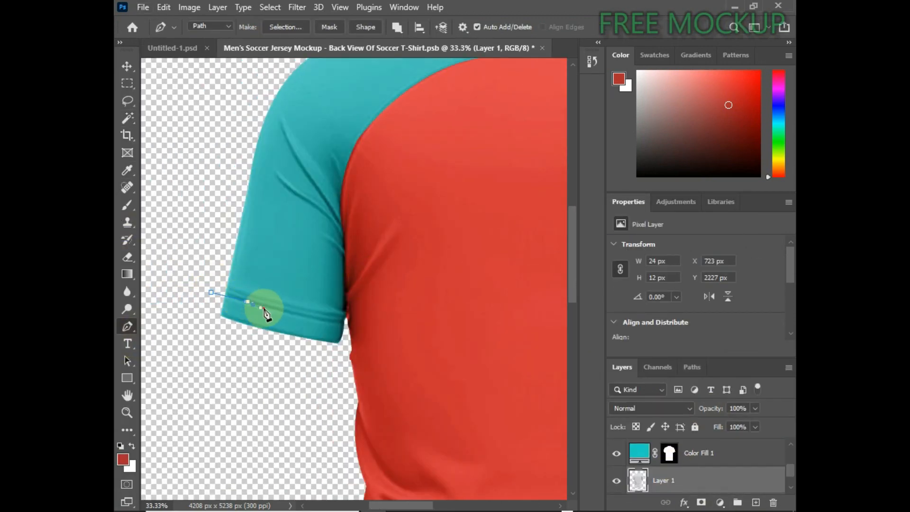
{"action": "key", "text": "ctrl+z"}
{"action": "left_click_drag", "start_coordinate": [346, 328], "coordinate": [346, 334]}
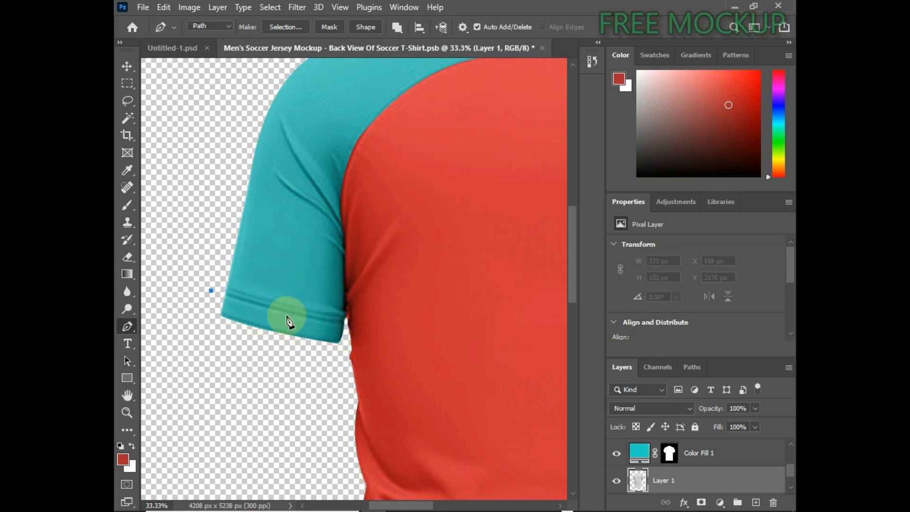
{"action": "left_click", "coordinate": [193, 322]}
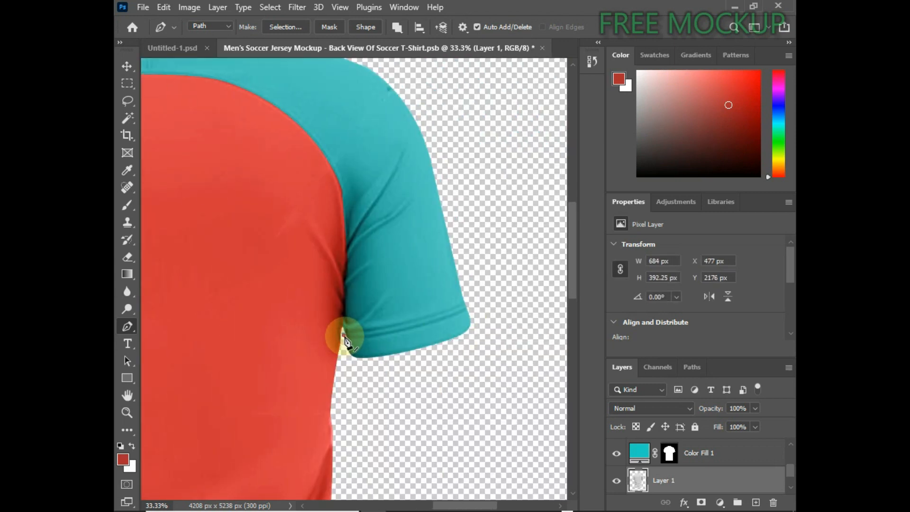
- Draw a closed Pen path around the right sleeve cuff, following its seam
{"action": "left_click", "coordinate": [449, 318]}
{"action": "mouse_move", "coordinate": [449, 317]}
{"action": "left_mouse_down"}
{"action": "mouse_move", "coordinate": [435, 325]}
{"action": "mouse_move", "coordinate": [460, 313]}
{"action": "left_mouse_up"}
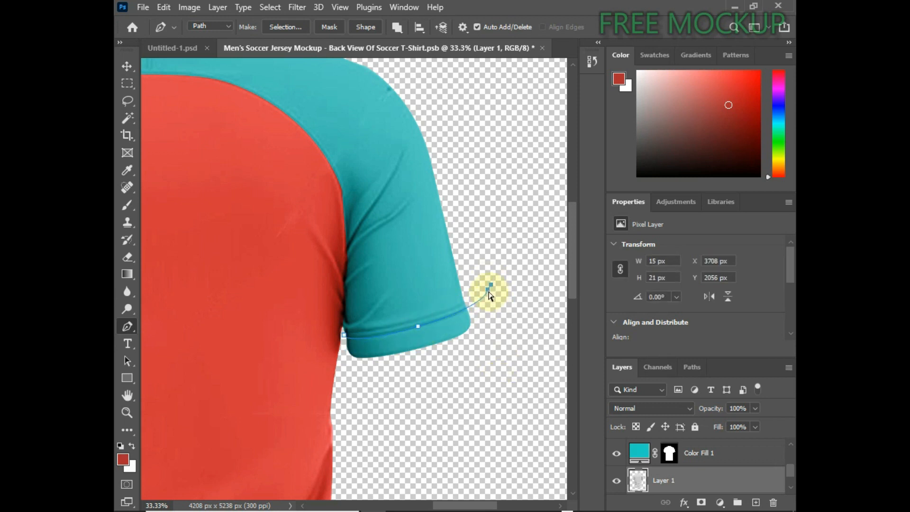
{"action": "left_click_drag", "start_coordinate": [488, 292], "coordinate": [490, 296]}
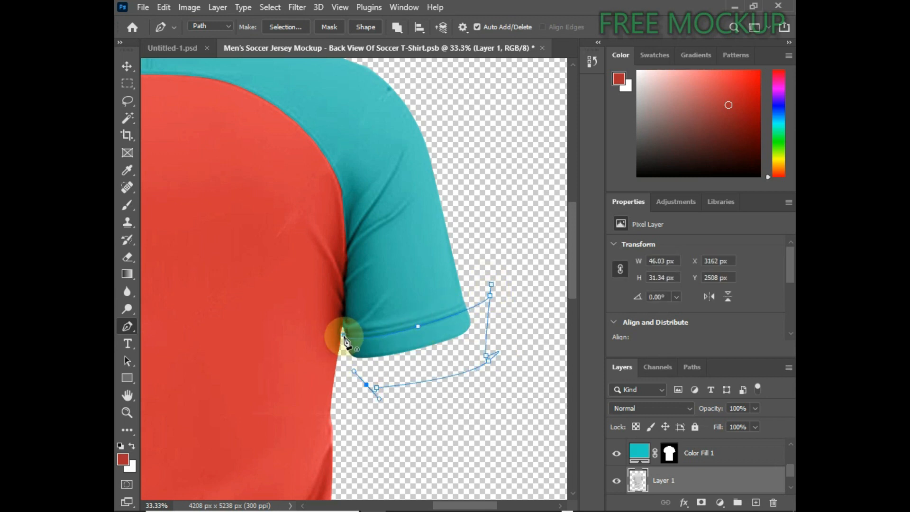
{"action": "mouse_move", "coordinate": [344, 335]}
{"action": "left_mouse_down"}
{"action": "mouse_move", "coordinate": [327, 392]}
{"action": "mouse_move", "coordinate": [346, 332]}
{"action": "left_mouse_up"}
- Convert both cuff paths to a selection and subtract the empty areas outside the sleeves with the Magic Wand
{"action": "key", "text": "ctrl+minus"}
{"action": "key", "text": "ctrl+minus"}
{"action": "left_click", "coordinate": [127, 118]}
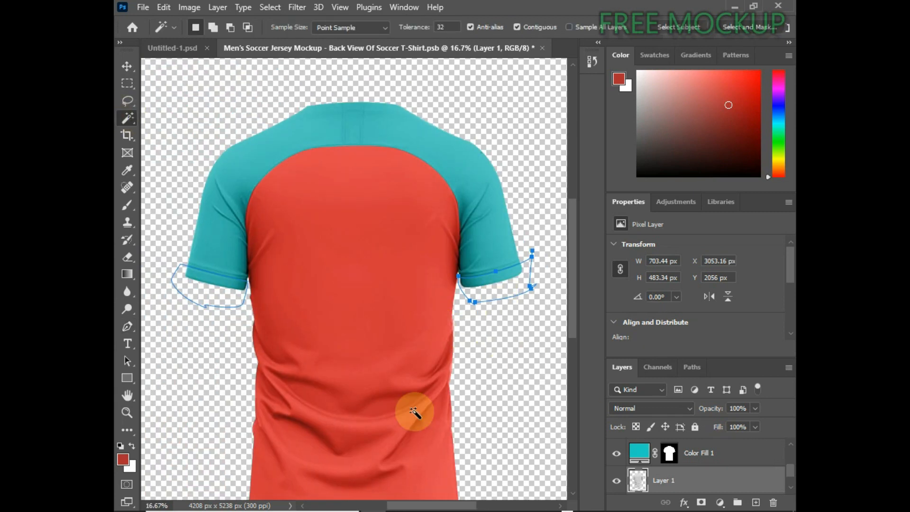
{"action": "key", "text": "ctrl+Return"}
{"action": "key", "text": "super"}
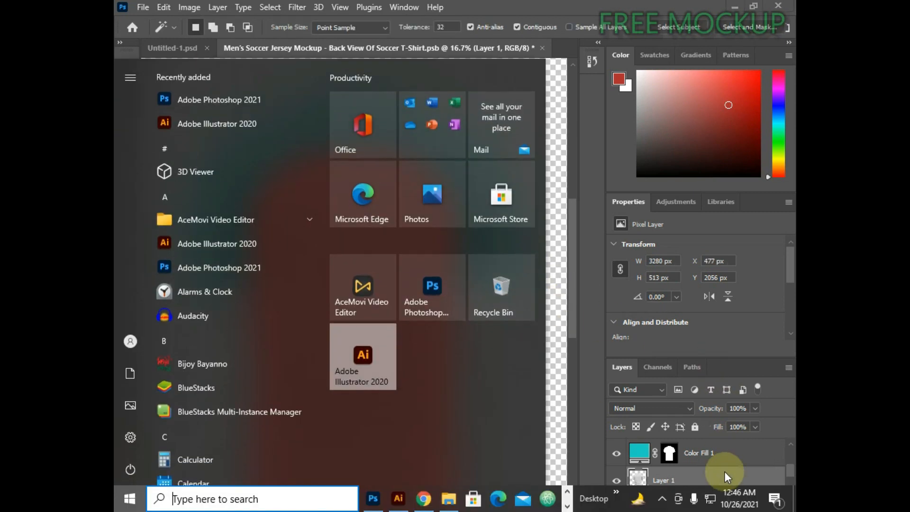
{"action": "left_click", "coordinate": [589, 319]}
{"action": "left_click", "coordinate": [488, 291], "text": "alt"}
{"action": "left_click", "coordinate": [214, 297], "text": "alt"}
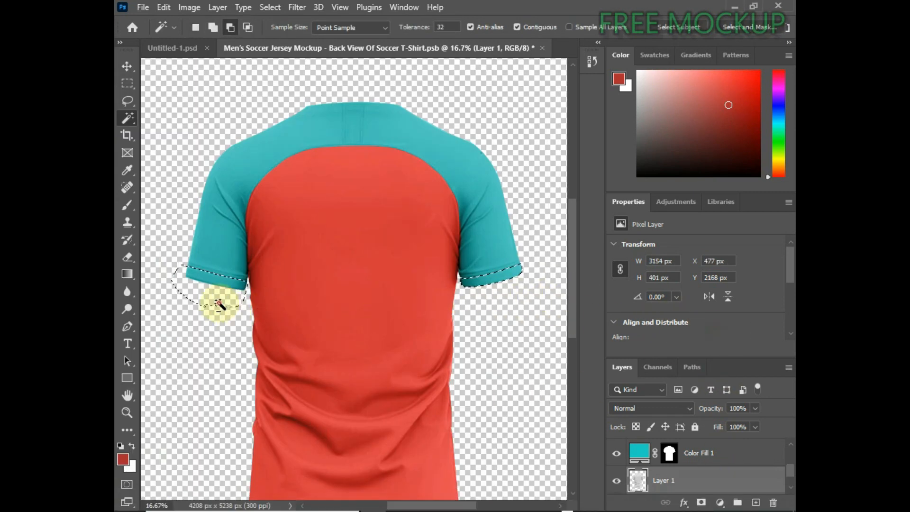
- Add a Solid Color fill in blue 2c3bac from the cuff selection and move it above Color Fill 1
{"action": "left_click", "coordinate": [720, 501]}
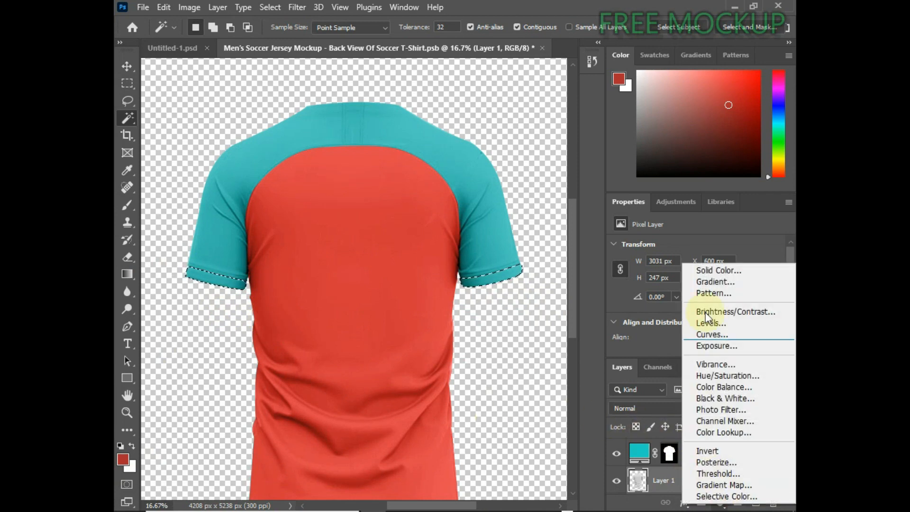
{"action": "left_click", "coordinate": [711, 271]}
{"action": "left_click_drag", "start_coordinate": [564, 318], "coordinate": [564, 290]}
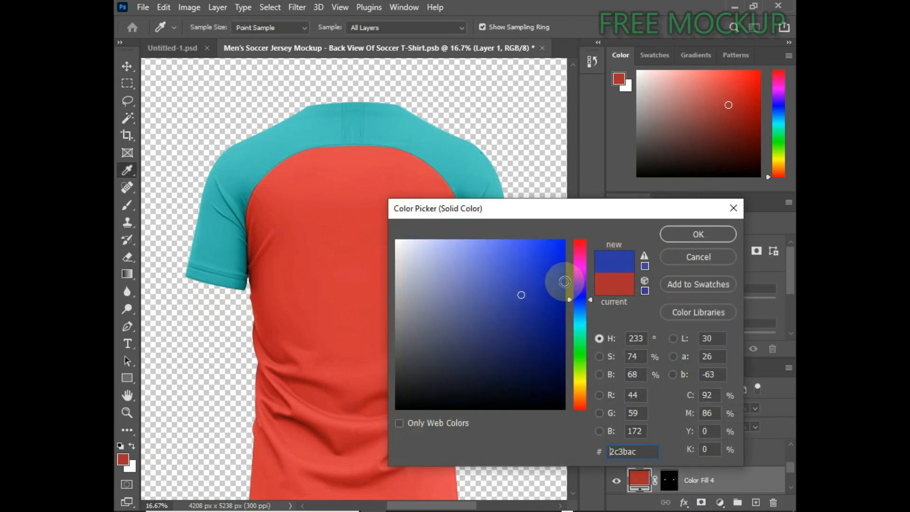
{"action": "left_click", "coordinate": [682, 235]}
{"action": "left_click_drag", "start_coordinate": [735, 482], "coordinate": [735, 446]}
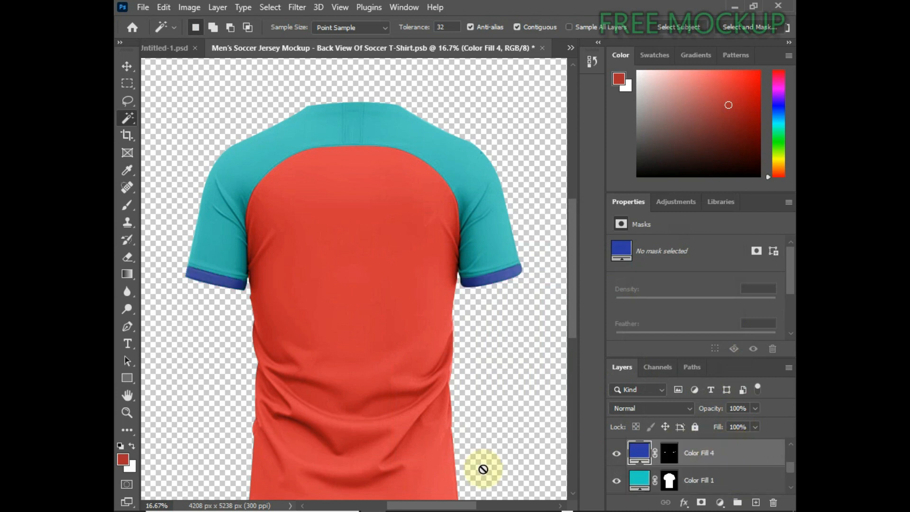
- Draw a rectangle of about 2337 x 3484 px over the jersey's torso, directly above Color Fill 2, and convert it to a smart object
{"action": "key", "text": "ctrl+minus"}
{"action": "key", "text": "ctrl+minus"}
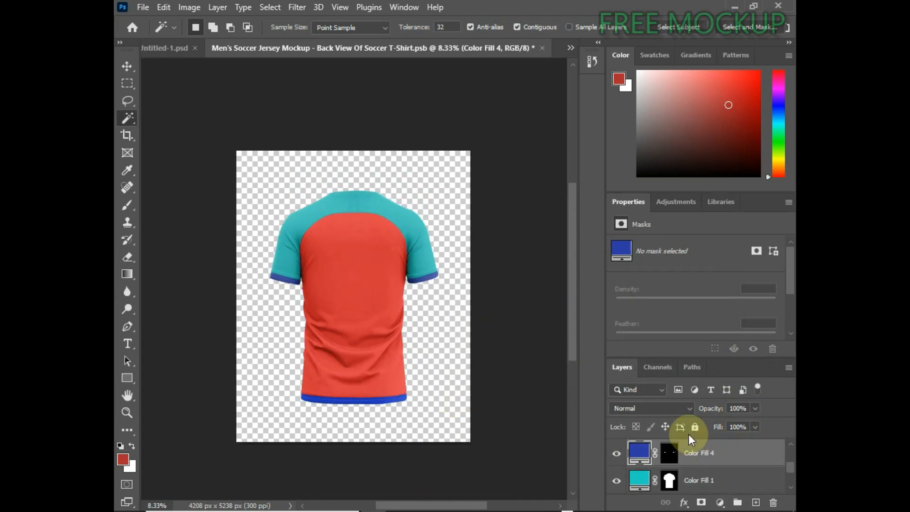
{"action": "scroll", "coordinate": [713, 475], "scroll_direction": "up", "scroll_amount": 1}
{"action": "scroll", "coordinate": [713, 475], "scroll_direction": "up", "scroll_amount": 1}
{"action": "left_click", "coordinate": [697, 464]}
{"action": "left_click", "coordinate": [127, 378]}
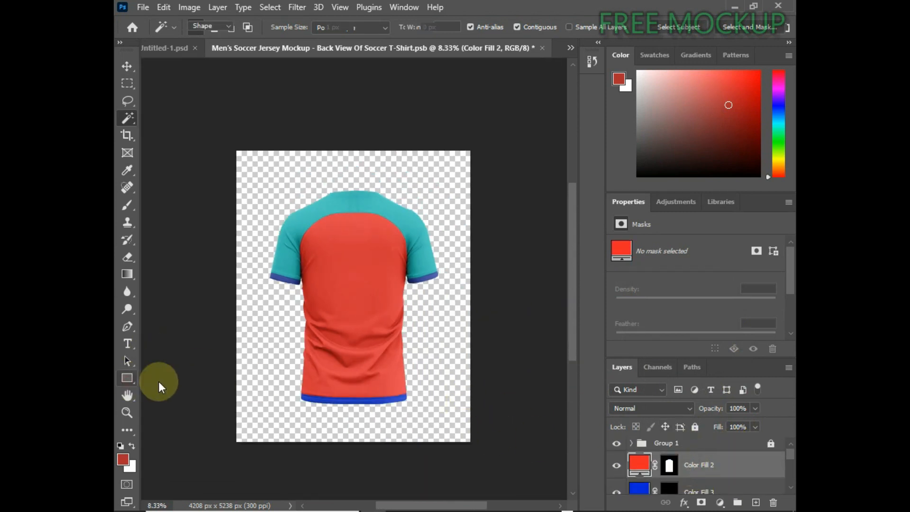
{"action": "left_click_drag", "start_coordinate": [293, 214], "coordinate": [422, 406]}
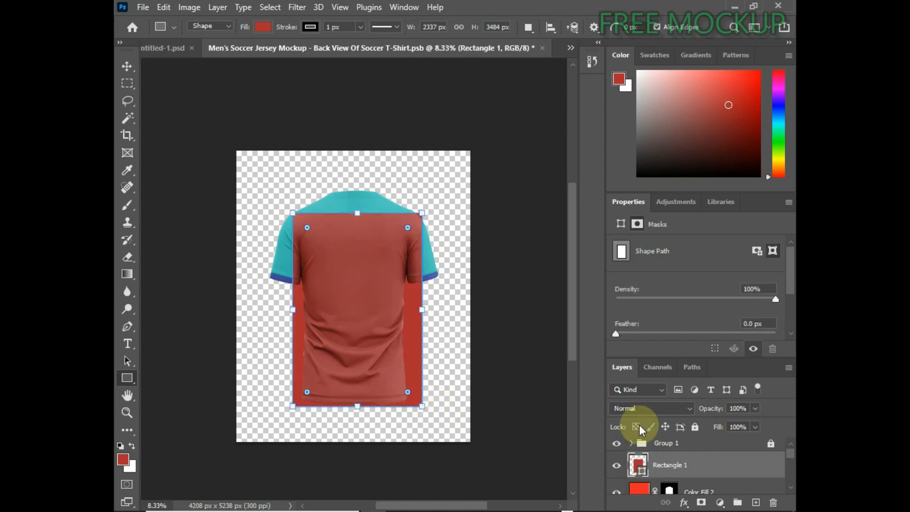
{"action": "right_click", "coordinate": [678, 465]}
{"action": "left_click", "coordinate": [563, 184]}
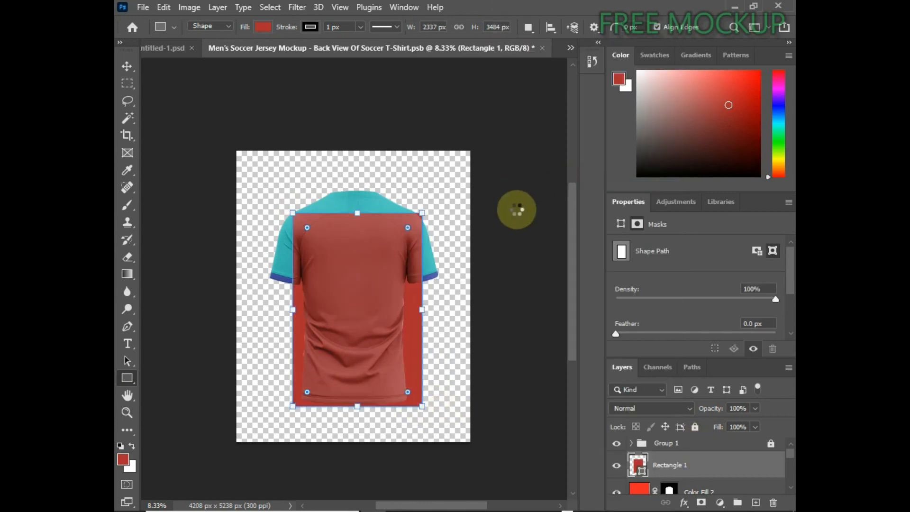
- Move the Rectangle 1 smart object up and slightly left over the torso, to about X 976 px, Y 1023 px
{"action": "key", "text": "ctrl+plus"}
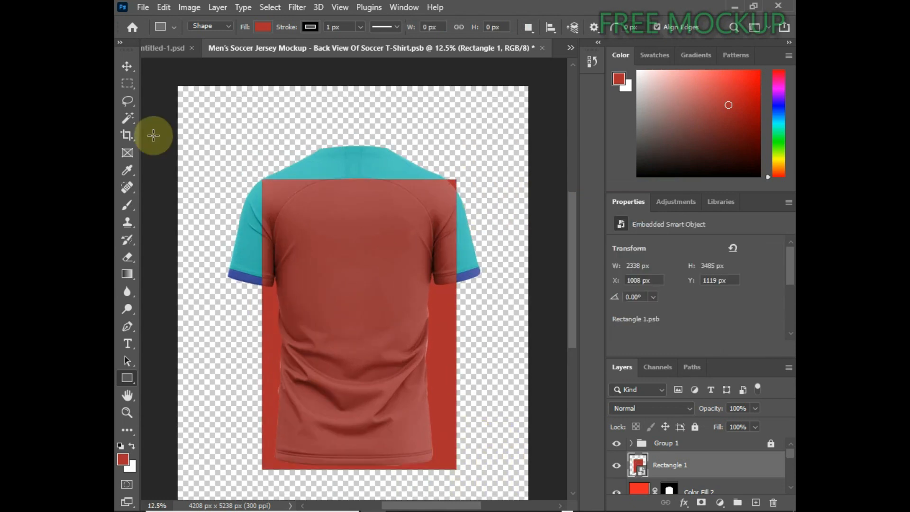
{"action": "left_click", "coordinate": [127, 65]}
{"action": "left_click_drag", "start_coordinate": [441, 349], "coordinate": [440, 349]}
{"action": "key", "text": "Up"}
{"action": "key", "text": "Up"}
{"action": "key", "text": "Up"}
{"action": "key", "text": "Up"}
{"action": "key", "text": "Up"}
{"action": "key", "text": "Up"}
{"action": "key", "text": "Up"}
{"action": "key", "text": "Up"}
{"action": "key", "text": "Up"}
{"action": "key", "text": "Up"}
{"action": "key", "text": "Up"}
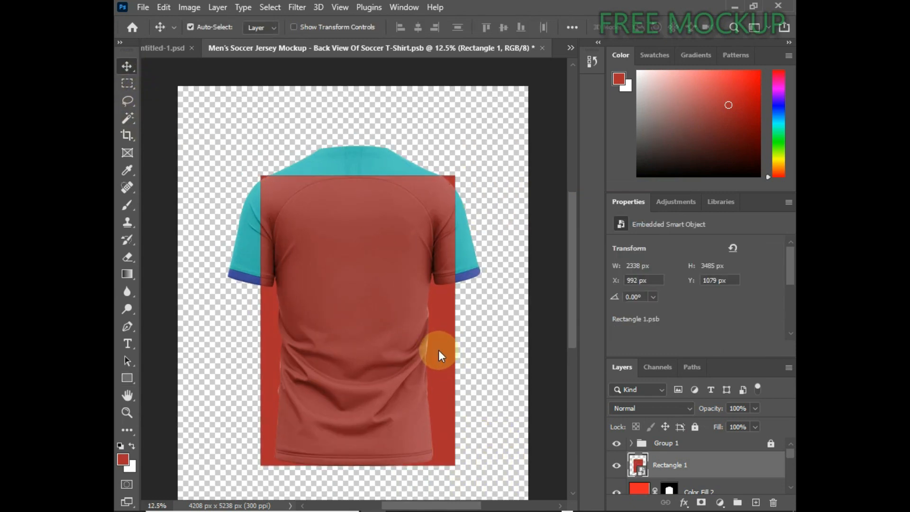
{"action": "key", "text": "Left"}
{"action": "key", "text": "Left"}
{"action": "right_click", "coordinate": [444, 357]}
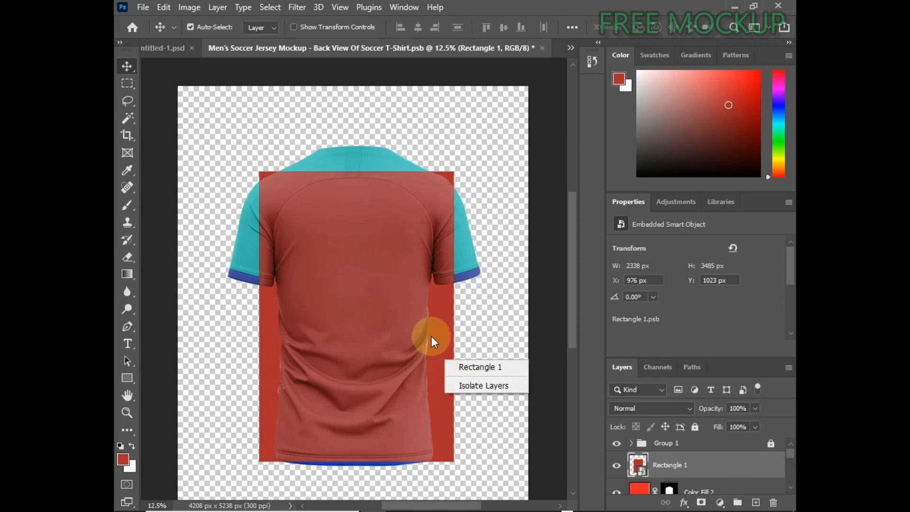
{"action": "key", "text": "Escape"}
- Warp Rectangle 1 so its top corners sit on the shoulder seams and its top edge curves up toward the neckline
{"action": "key", "text": "ctrl+t"}
{"action": "right_click", "coordinate": [410, 249]}
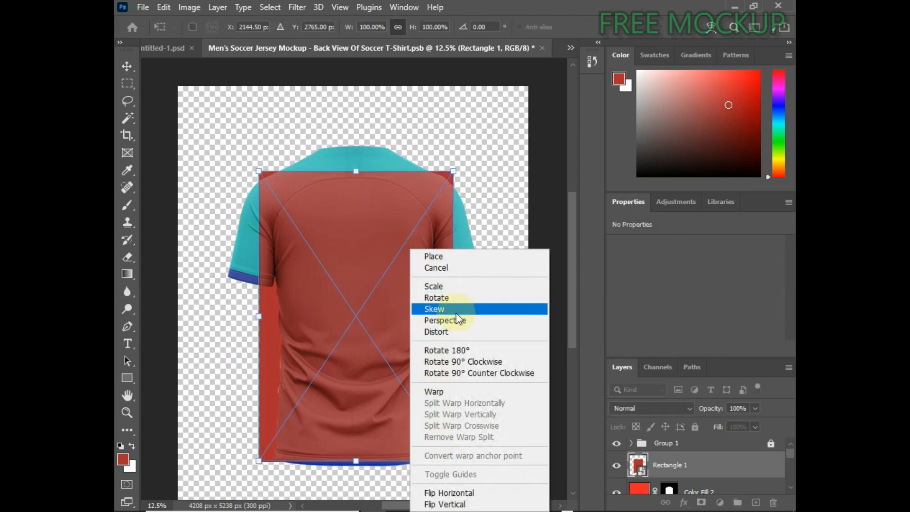
{"action": "left_click", "coordinate": [453, 390]}
{"action": "left_click_drag", "start_coordinate": [263, 175], "coordinate": [266, 187]}
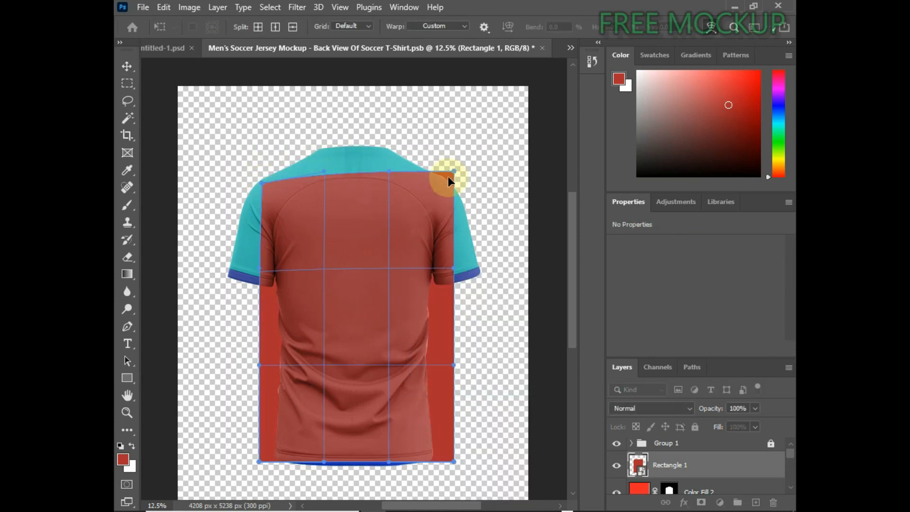
{"action": "left_click_drag", "start_coordinate": [454, 170], "coordinate": [448, 179]}
{"action": "left_click_drag", "start_coordinate": [388, 163], "coordinate": [386, 160]}
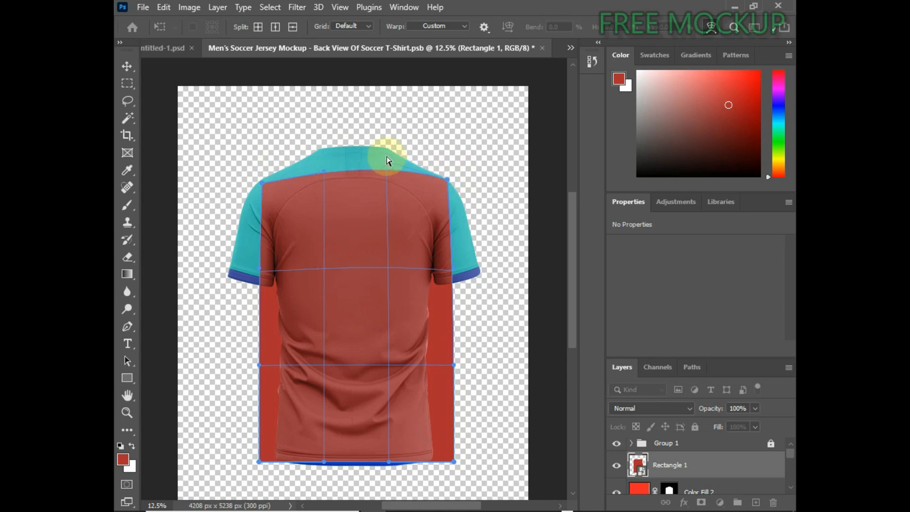
- Pull the warp's side handles inward to follow the waist and raise its bottom corners to the hem line
{"action": "scroll", "coordinate": [412, 195], "scroll_direction": "down", "scroll_amount": 1}
{"action": "left_click_drag", "start_coordinate": [454, 258], "coordinate": [440, 257]}
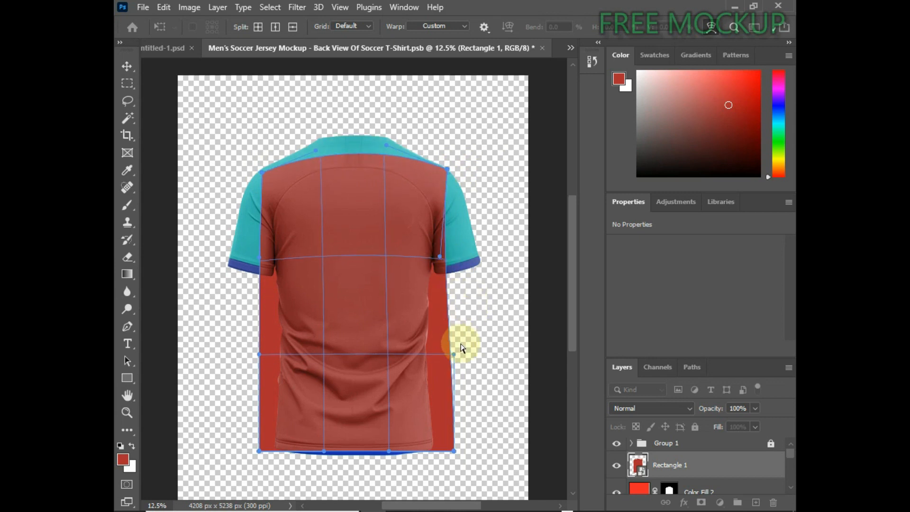
{"action": "left_click_drag", "start_coordinate": [454, 355], "coordinate": [433, 354]}
{"action": "left_click_drag", "start_coordinate": [448, 435], "coordinate": [445, 441]}
{"action": "left_click_drag", "start_coordinate": [260, 453], "coordinate": [261, 442]}
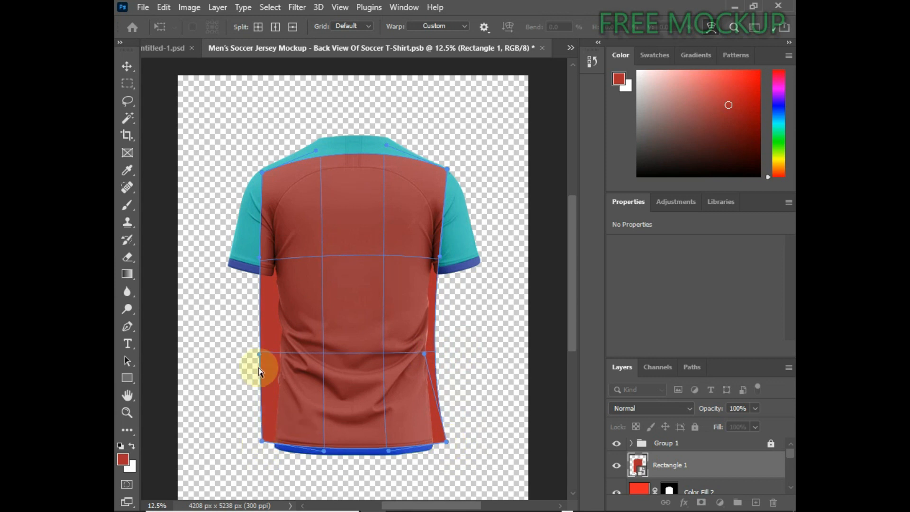
{"action": "left_click_drag", "start_coordinate": [275, 349], "coordinate": [281, 345]}
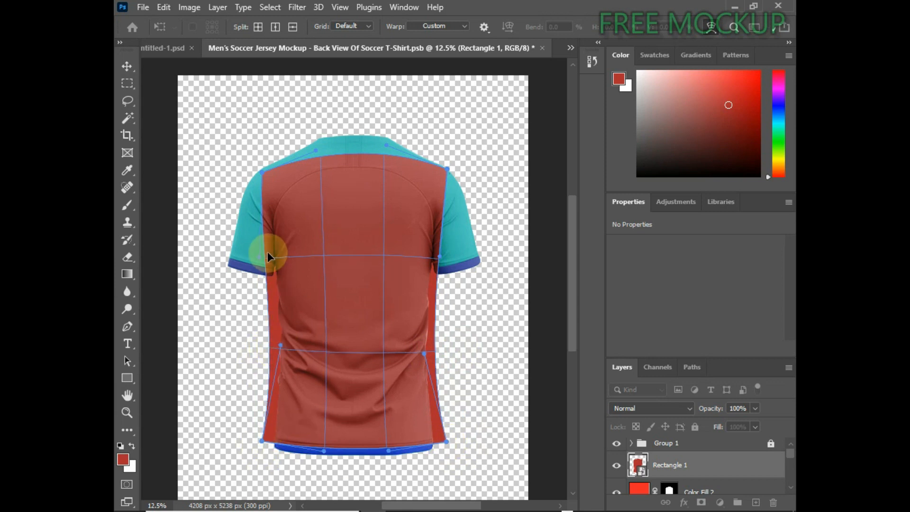
{"action": "left_click_drag", "start_coordinate": [258, 257], "coordinate": [270, 258]}
- Fine-tune both upper warp corners so they line up evenly with the shoulders
{"action": "left_click_drag", "start_coordinate": [448, 172], "coordinate": [449, 175]}
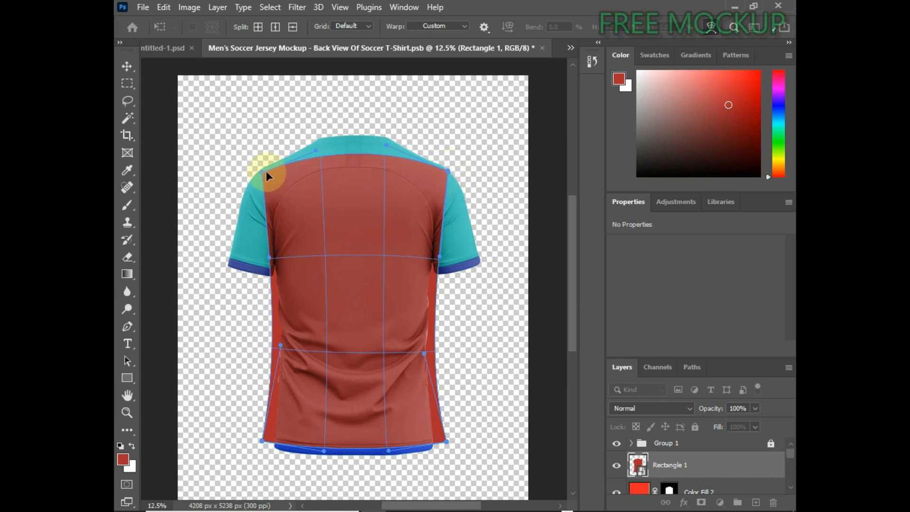
{"action": "left_click_drag", "start_coordinate": [262, 171], "coordinate": [261, 172]}
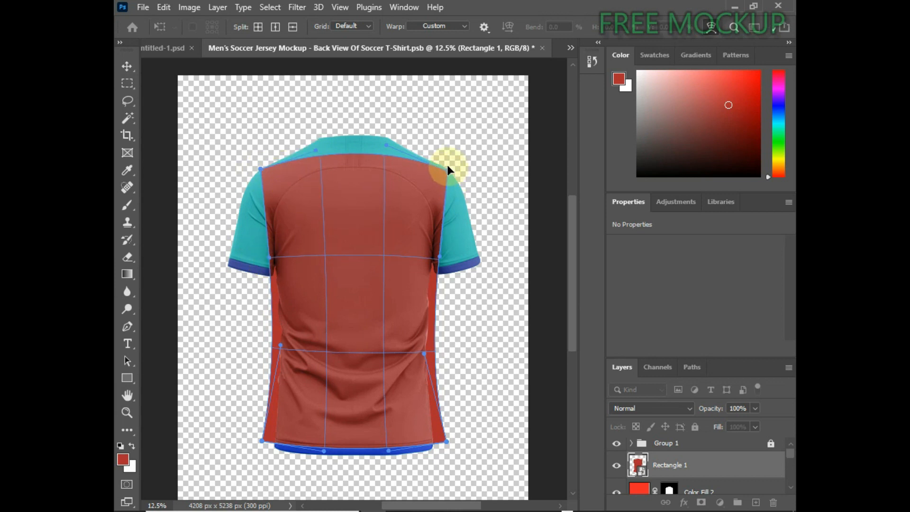
{"action": "left_click_drag", "start_coordinate": [448, 164], "coordinate": [447, 168]}
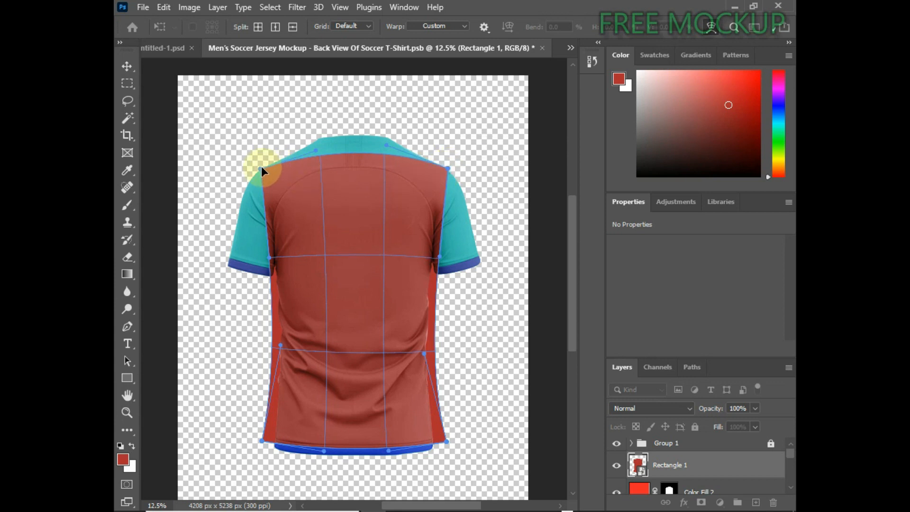
{"action": "left_click_drag", "start_coordinate": [261, 170], "coordinate": [265, 174]}
{"action": "left_click_drag", "start_coordinate": [448, 168], "coordinate": [448, 172]}
{"action": "left_click_drag", "start_coordinate": [263, 177], "coordinate": [263, 173]}
- Ease the warp's lower side handles slightly outward and bend the mesh gently downward across the chest
{"action": "scroll", "coordinate": [396, 288], "scroll_direction": "down", "scroll_amount": 3}
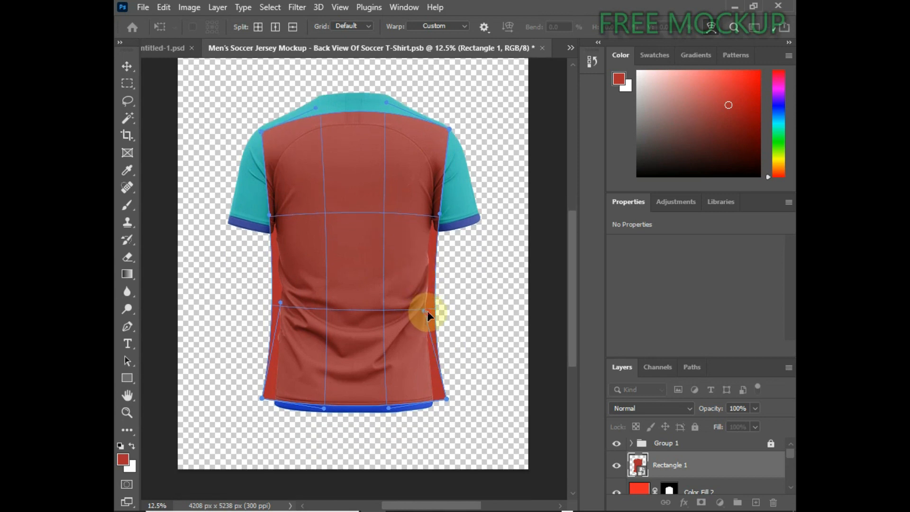
{"action": "left_click_drag", "start_coordinate": [427, 311], "coordinate": [433, 312]}
{"action": "left_click_drag", "start_coordinate": [281, 304], "coordinate": [283, 306]}
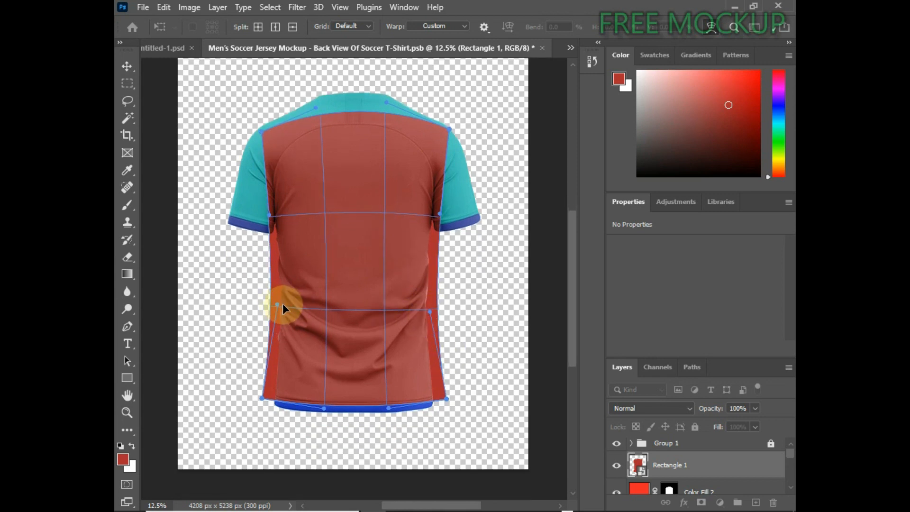
{"action": "left_click_drag", "start_coordinate": [330, 215], "coordinate": [332, 219]}
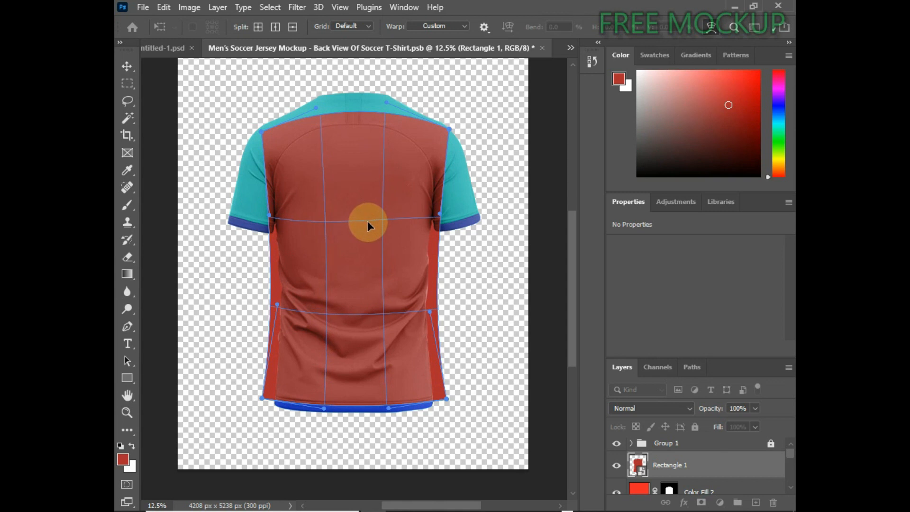
- Apply the warp, mask Rectangle 1 with the shape of Color Fill 2's mask, and delete Color Fill 2
{"action": "scroll", "coordinate": [459, 142], "scroll_direction": "down", "scroll_amount": 2}
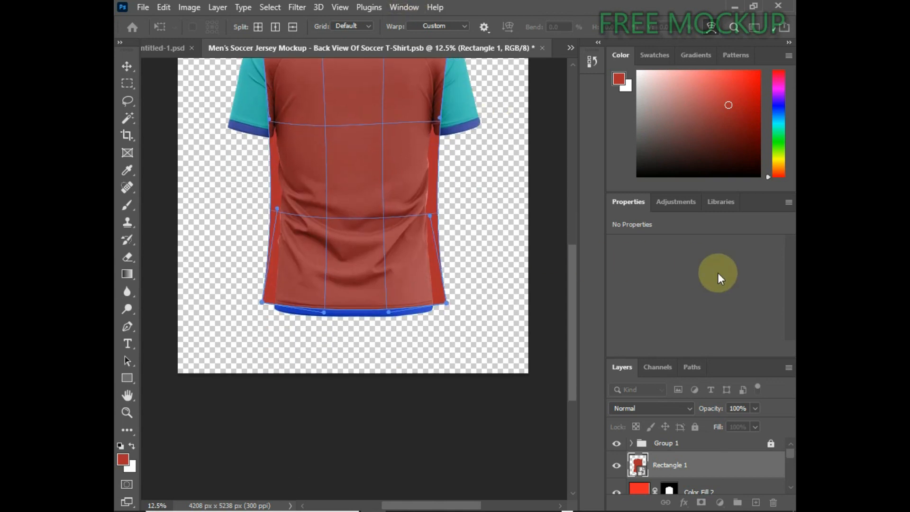
{"action": "scroll", "coordinate": [711, 459], "scroll_direction": "down", "scroll_amount": 2}
{"action": "scroll", "coordinate": [683, 462], "scroll_direction": "up", "scroll_amount": 1}
{"action": "left_click", "coordinate": [669, 476], "text": "ctrl"}
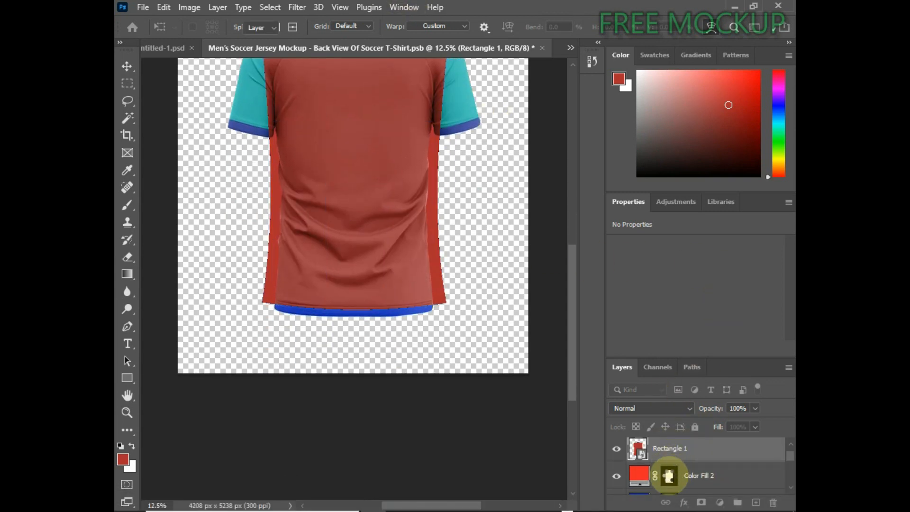
{"action": "left_click", "coordinate": [701, 502]}
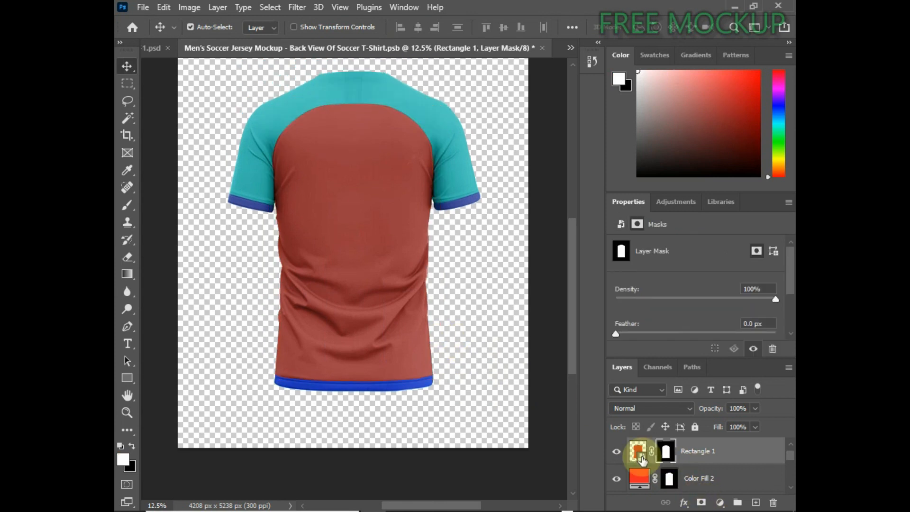
{"action": "left_click", "coordinate": [702, 481]}
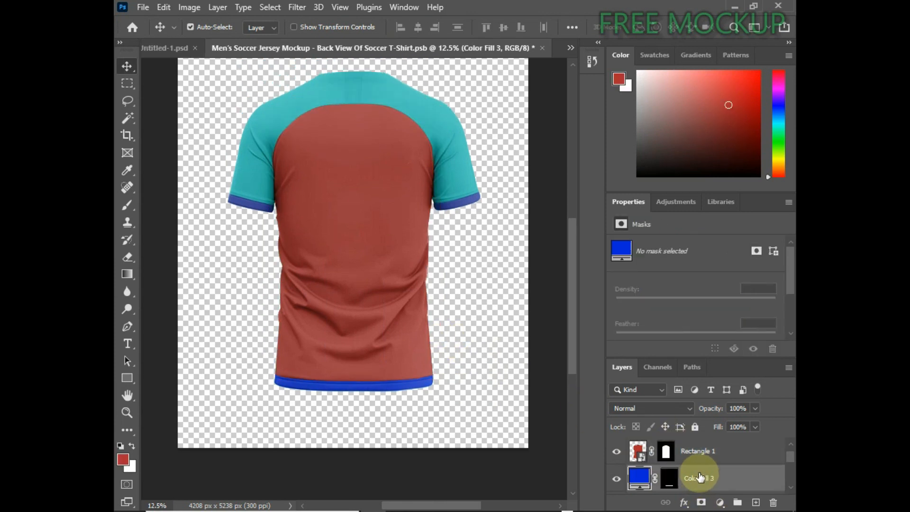
- Open Rectangle 1's smart object contents and bring in the number 10 back design from Custom Jersey Design.ai in Illustrator
{"action": "double_click", "coordinate": [644, 460]}
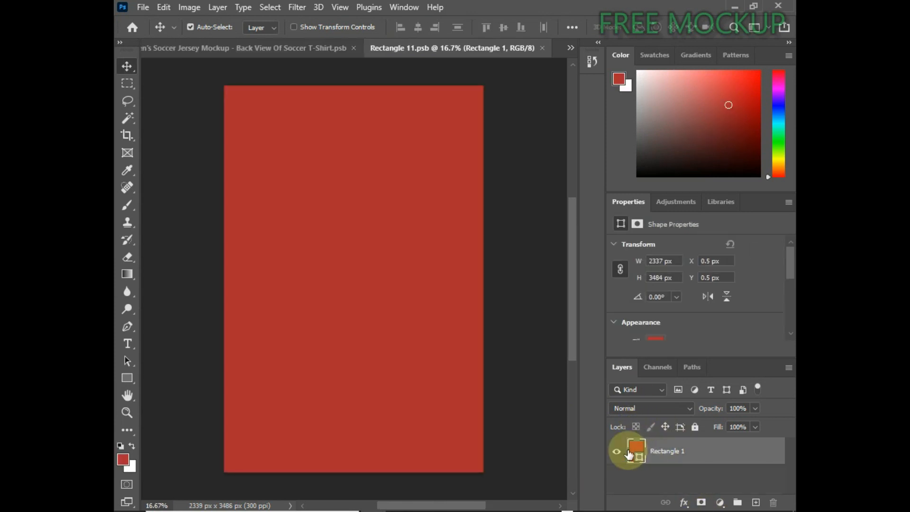
{"action": "left_click", "coordinate": [730, 4]}
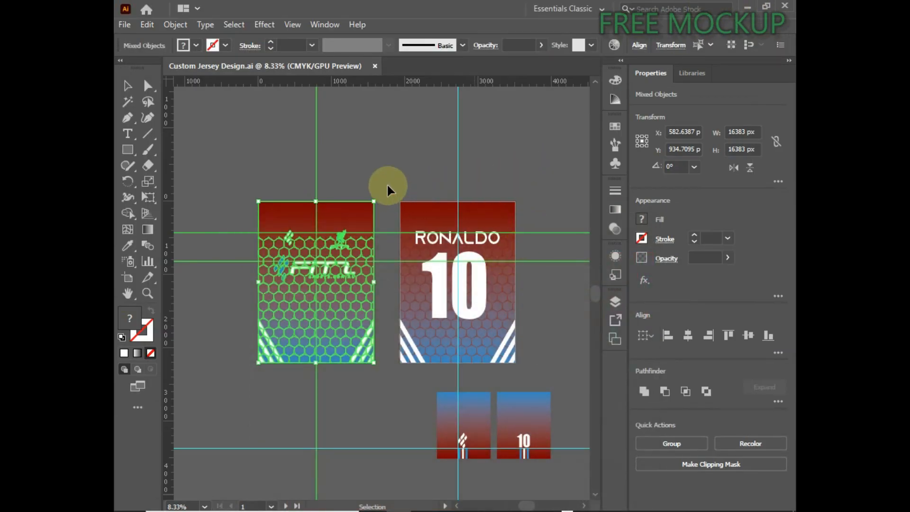
{"action": "left_click_drag", "start_coordinate": [388, 186], "coordinate": [526, 354]}
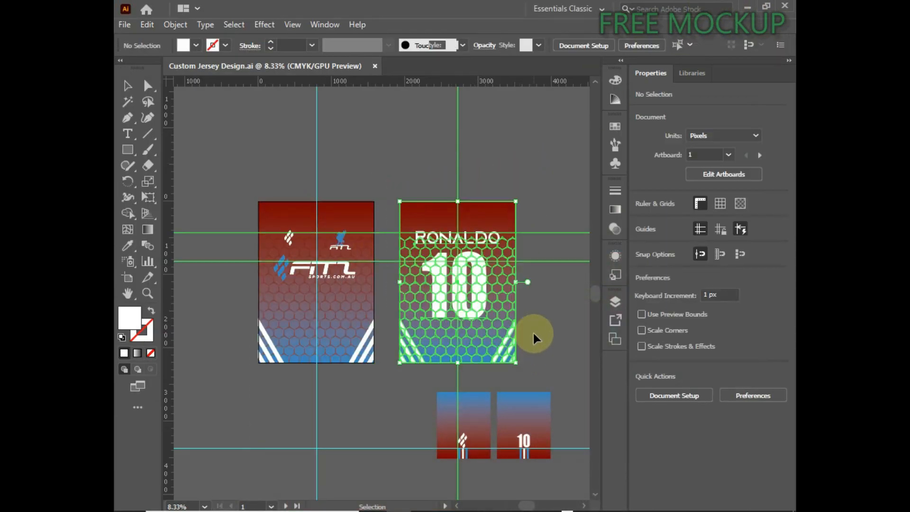
{"action": "left_click_drag", "start_coordinate": [474, 328], "coordinate": [475, 338]}
{"action": "left_click_drag", "start_coordinate": [462, 510], "coordinate": [362, 436]}
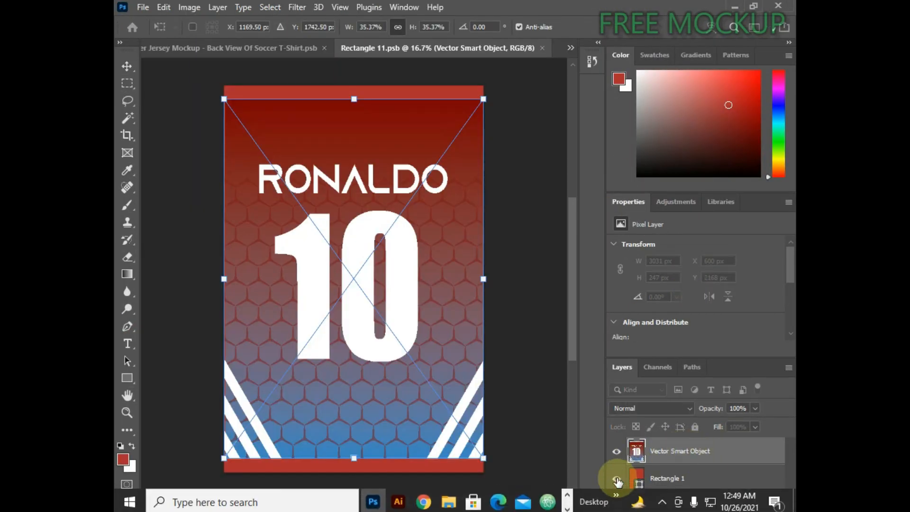
- Stretch the placed back design to the full canvas height, align it with the canvas, and delete the Rectangle 1 layer beneath it
{"action": "left_click_drag", "start_coordinate": [355, 98], "coordinate": [354, 85]}
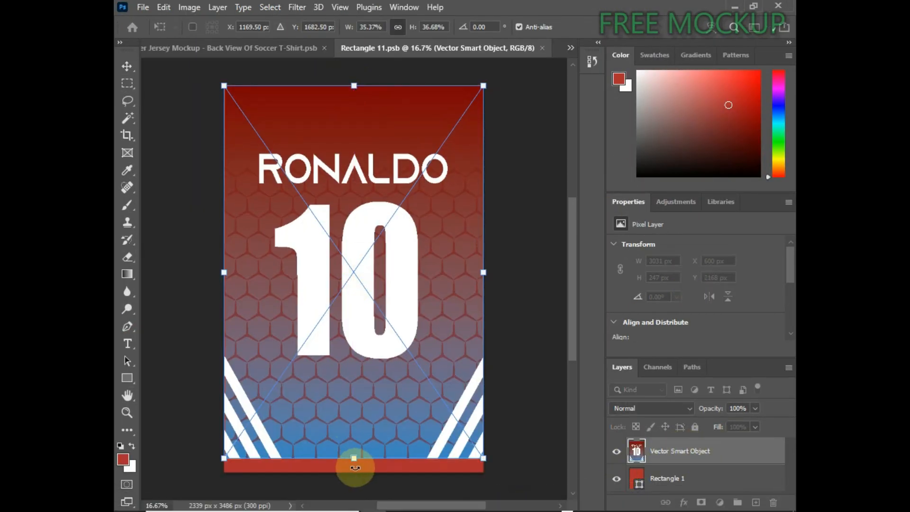
{"action": "left_click_drag", "start_coordinate": [354, 459], "coordinate": [354, 471]}
{"action": "left_click", "coordinate": [612, 479]}
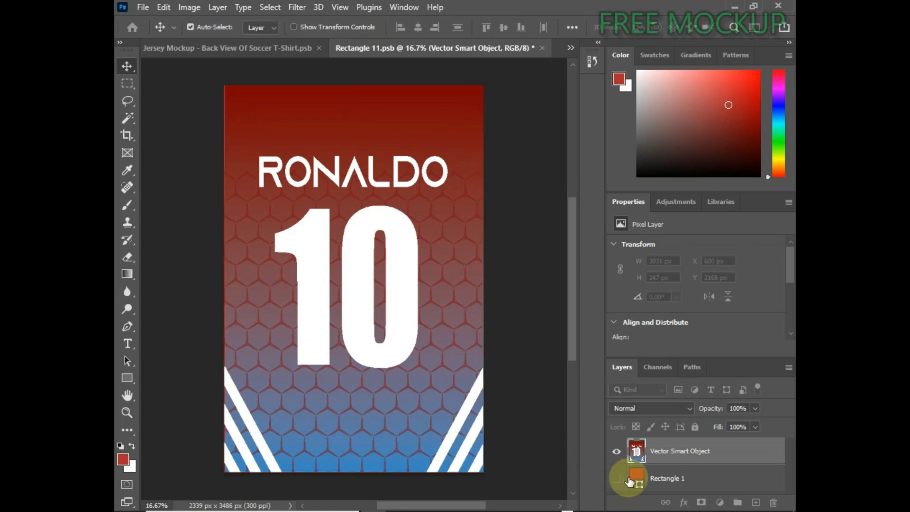
{"action": "left_click", "coordinate": [672, 478]}
{"action": "key", "text": "Delete"}
{"action": "left_click_drag", "start_coordinate": [474, 388], "coordinate": [455, 388]}
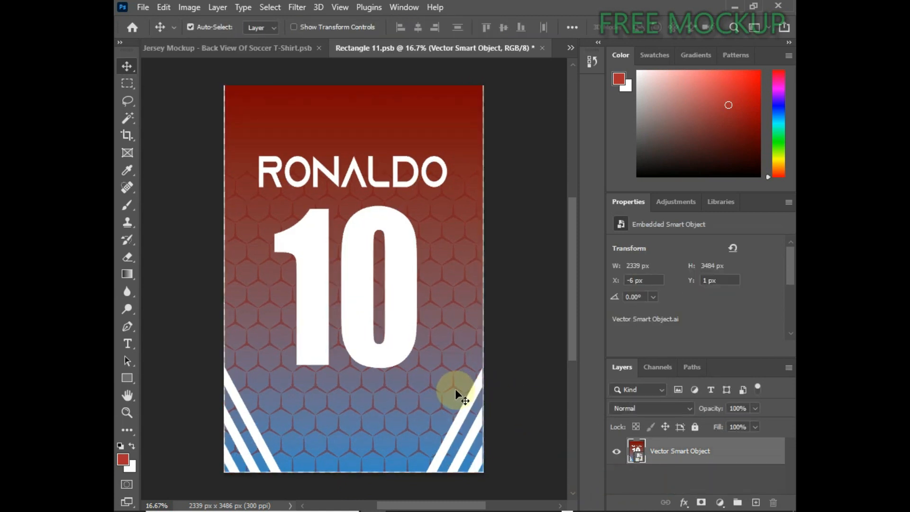
- Save the smart object contents, then return to the back view jersey document and save it
{"action": "key", "text": "ctrl+s"}
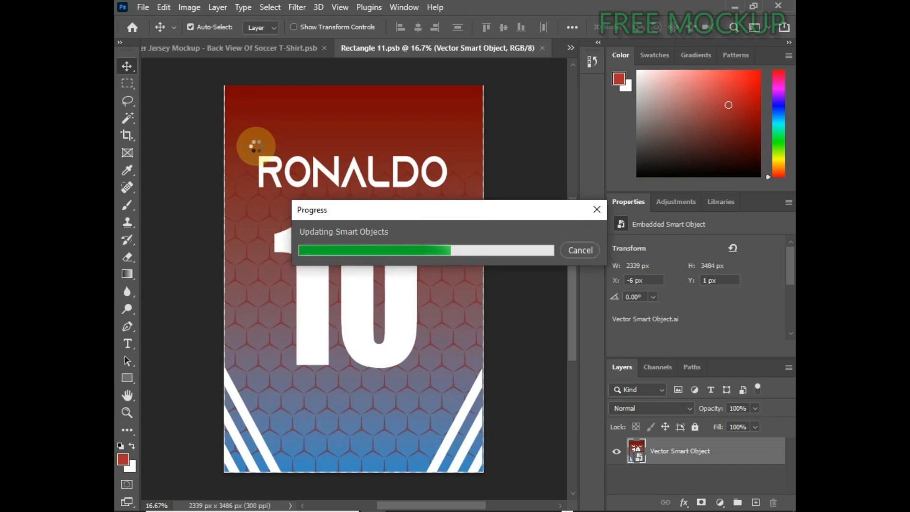
{"action": "left_click", "coordinate": [249, 49]}
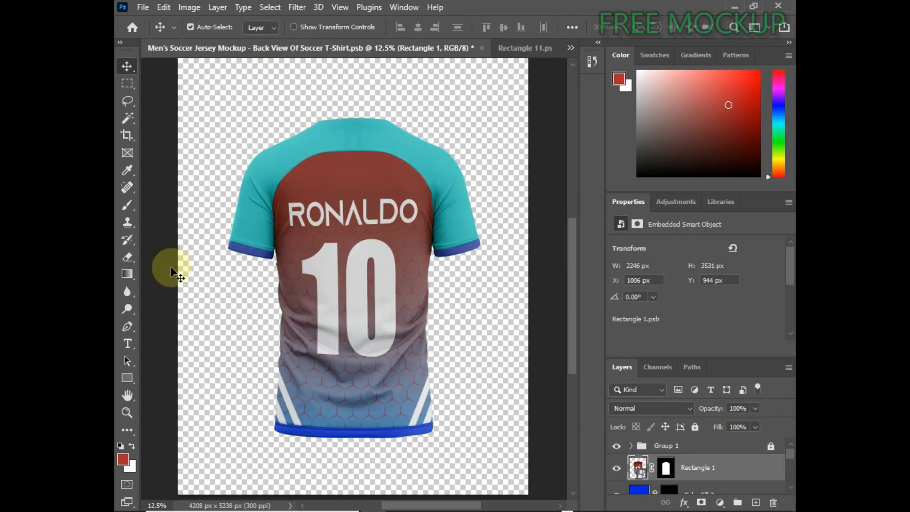
{"action": "key", "text": "ctrl+s"}
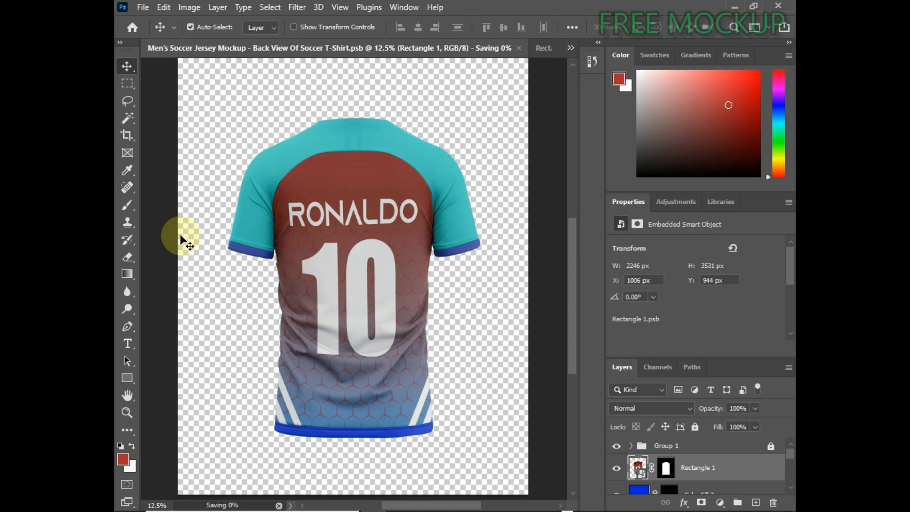
{"action": "scroll", "coordinate": [663, 479], "scroll_direction": "down", "scroll_amount": 1}
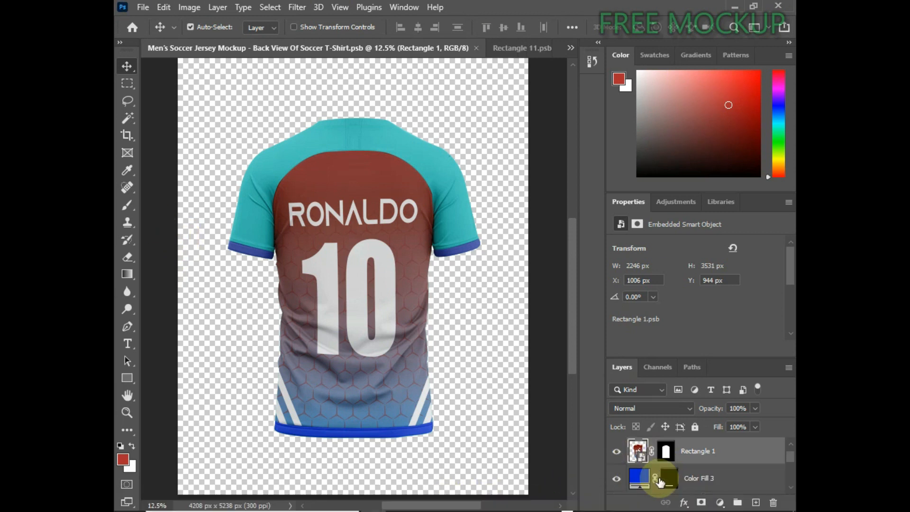
{"action": "scroll", "coordinate": [663, 482], "scroll_direction": "up", "scroll_amount": 1}
{"action": "scroll", "coordinate": [666, 476], "scroll_direction": "down", "scroll_amount": 4}
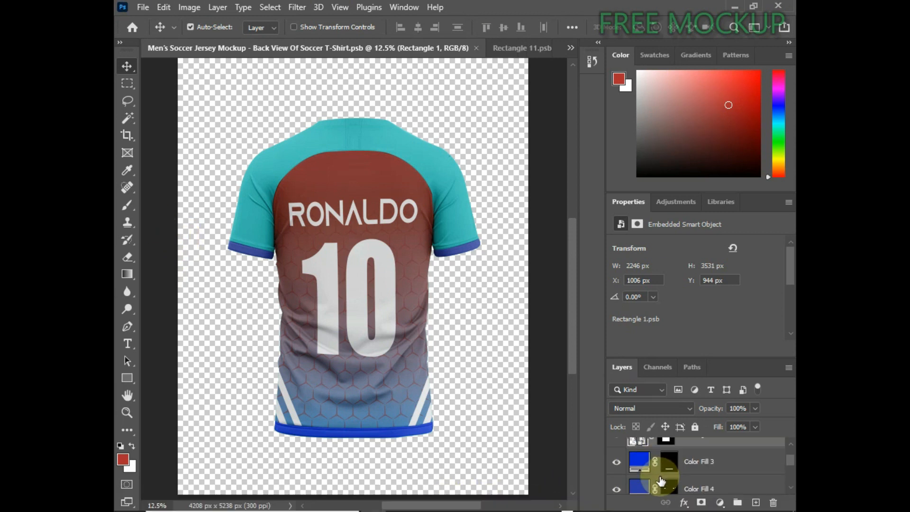
- Recolor Color Fill 1, the back jersey's sleeves and shoulders, to dark red #721111, starting from a color sampled on the jersey body
{"action": "double_click", "coordinate": [641, 479]}
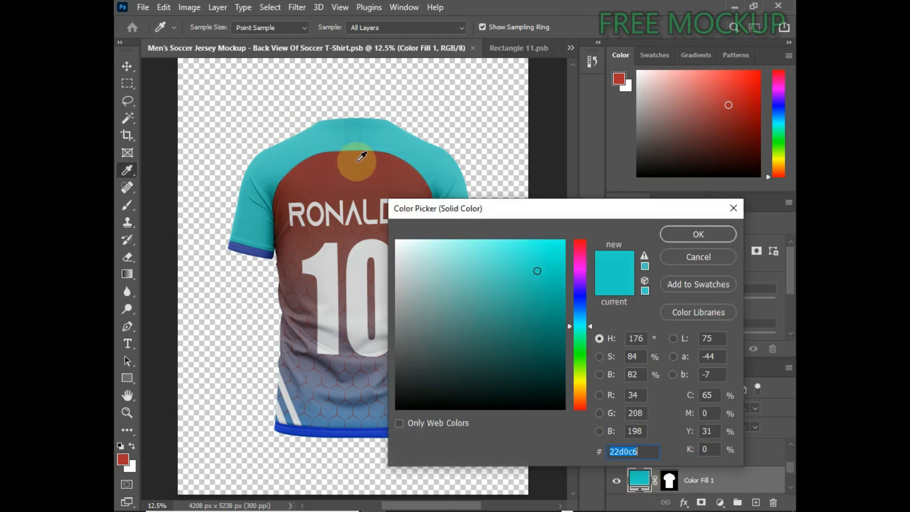
{"action": "left_click", "coordinate": [357, 162]}
{"action": "left_click", "coordinate": [544, 313]}
{"action": "mouse_move", "coordinate": [544, 314]}
{"action": "left_mouse_down"}
{"action": "mouse_move", "coordinate": [559, 330]}
{"action": "mouse_move", "coordinate": [533, 346]}
{"action": "mouse_move", "coordinate": [540, 333]}
{"action": "left_mouse_up"}
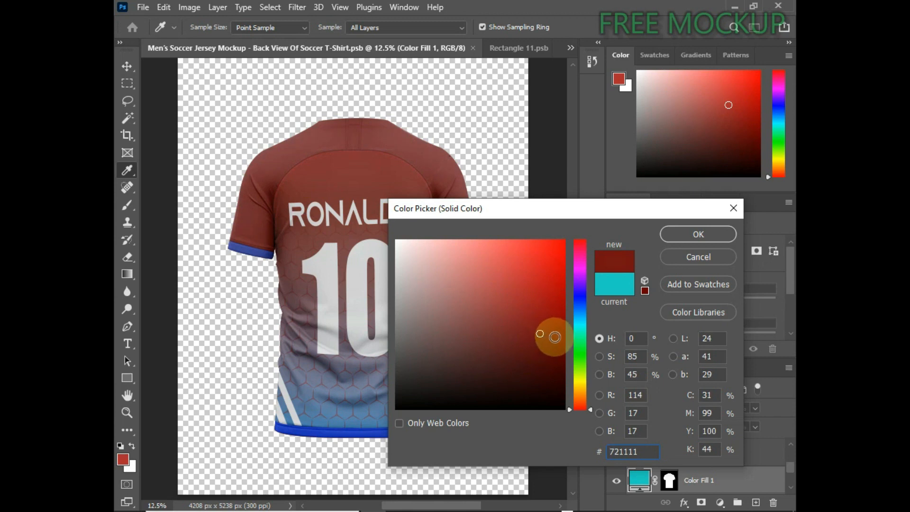
{"action": "left_click", "coordinate": [696, 235]}
{"action": "key", "text": "v"}
- Change Color Fill 4, the sleeve cuffs on the back view, to a bright sky blue
{"action": "left_click", "coordinate": [647, 474]}
{"action": "double_click", "coordinate": [640, 453]}
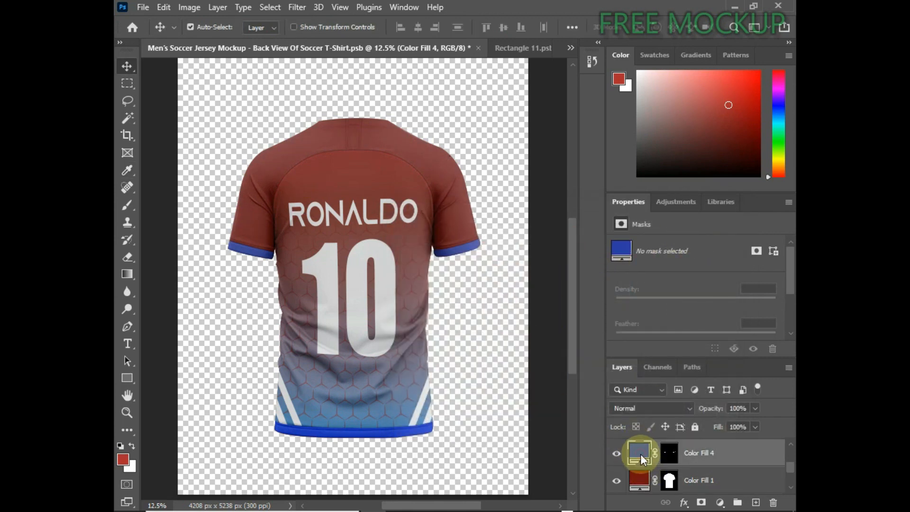
{"action": "left_click_drag", "start_coordinate": [581, 352], "coordinate": [582, 318]}
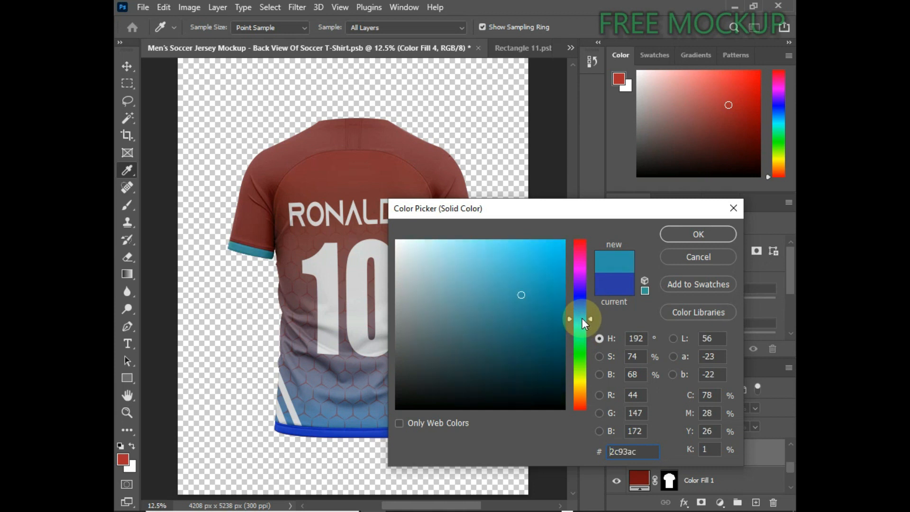
{"action": "left_click_drag", "start_coordinate": [550, 258], "coordinate": [560, 258]}
{"action": "left_click", "coordinate": [718, 239]}
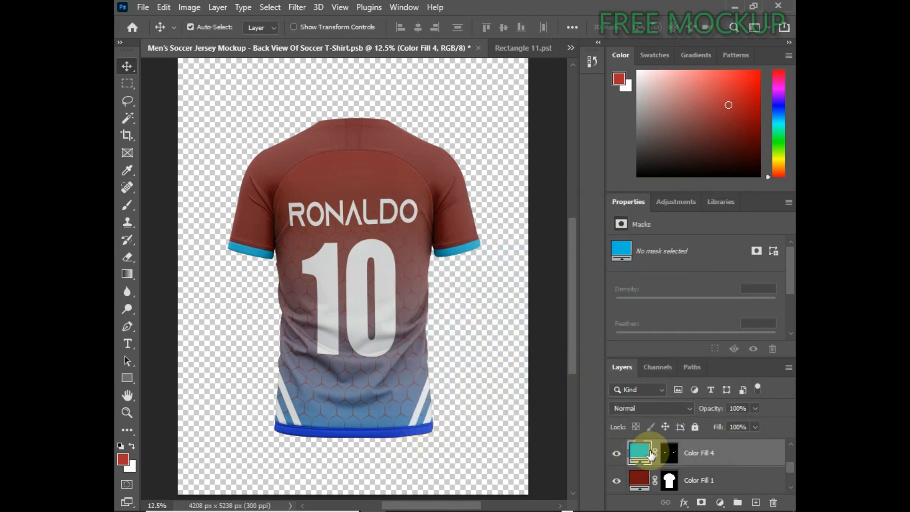
- Recolor Color Fill 3, the bottom hem, with a blue sampled from the sleeve cuff
{"action": "scroll", "coordinate": [662, 476], "scroll_direction": "up", "scroll_amount": 4}
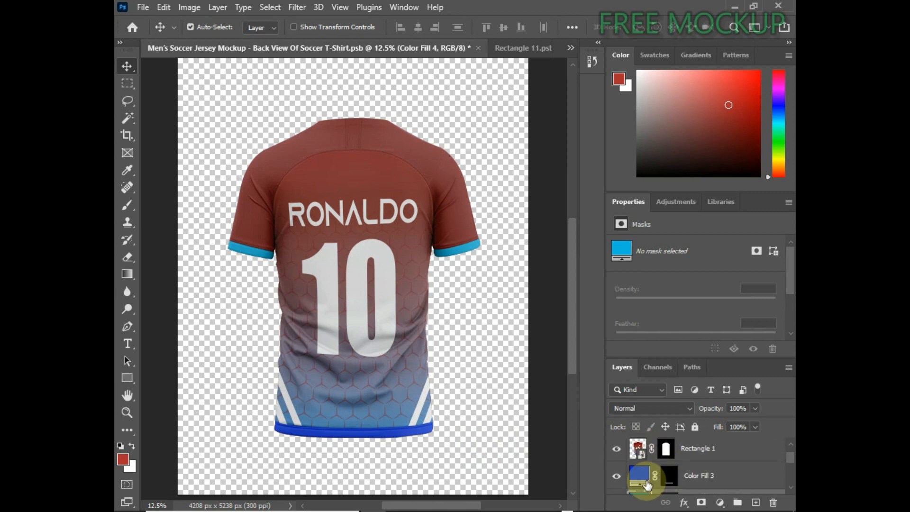
{"action": "double_click", "coordinate": [641, 480]}
{"action": "left_click", "coordinate": [245, 251]}
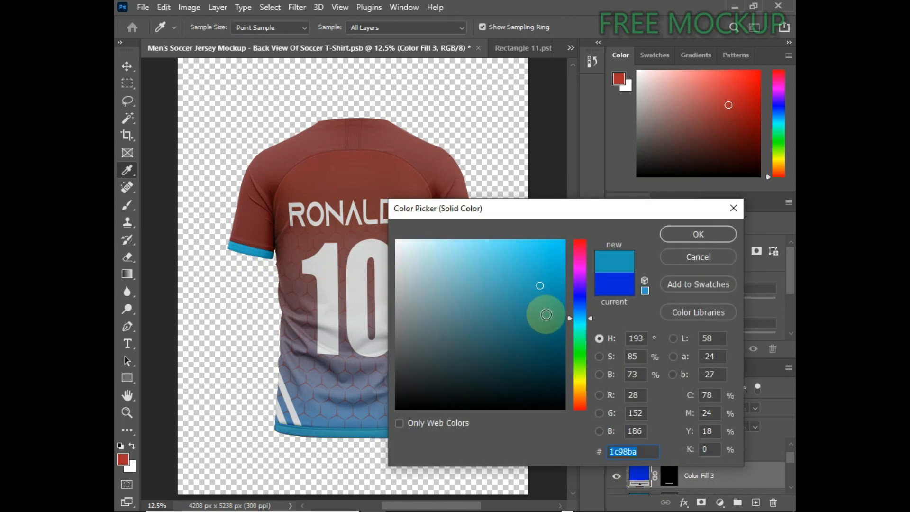
{"action": "left_click", "coordinate": [698, 235]}
{"action": "scroll", "coordinate": [463, 384], "scroll_direction": "up", "scroll_amount": 1}
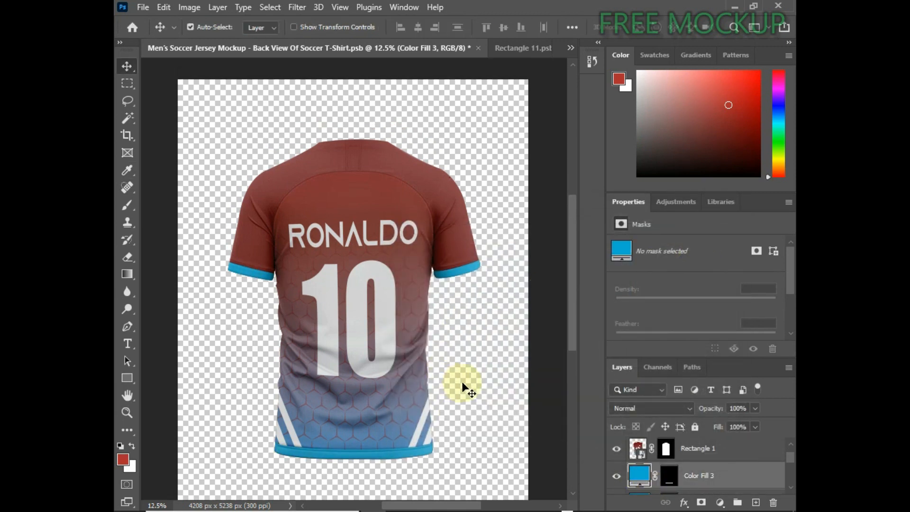
- Match Color Fill 3 to the lower jersey by sampling its blue and brightening it to #4485cd
{"action": "double_click", "coordinate": [639, 474]}
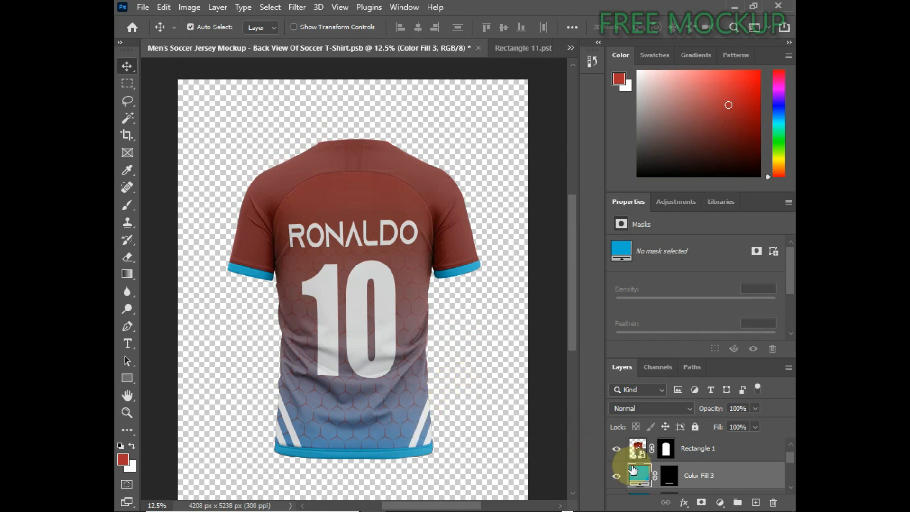
{"action": "left_click", "coordinate": [376, 427]}
{"action": "mouse_move", "coordinate": [507, 307]}
{"action": "left_mouse_down"}
{"action": "mouse_move", "coordinate": [528, 291]}
{"action": "mouse_move", "coordinate": [508, 273]}
{"action": "left_mouse_up"}
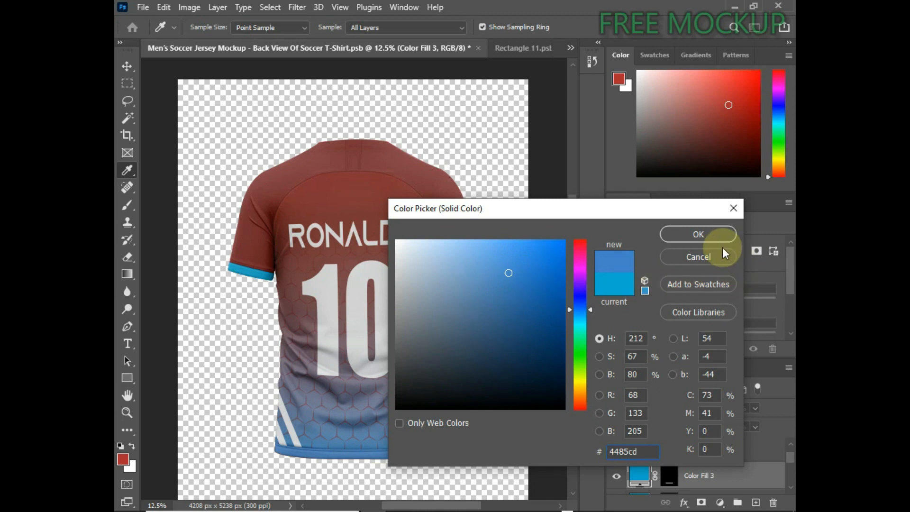
{"action": "left_click", "coordinate": [698, 234]}
{"action": "scroll", "coordinate": [644, 457], "scroll_direction": "up", "scroll_amount": 1}
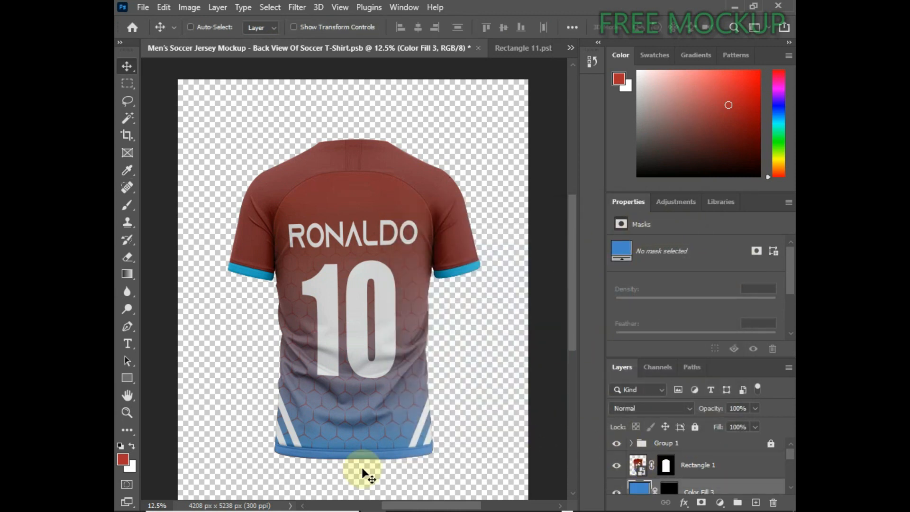
- Save and close the back view smart object document, returning to the main mockup Untitled-1.psd
{"action": "key", "text": "ctrl+s"}
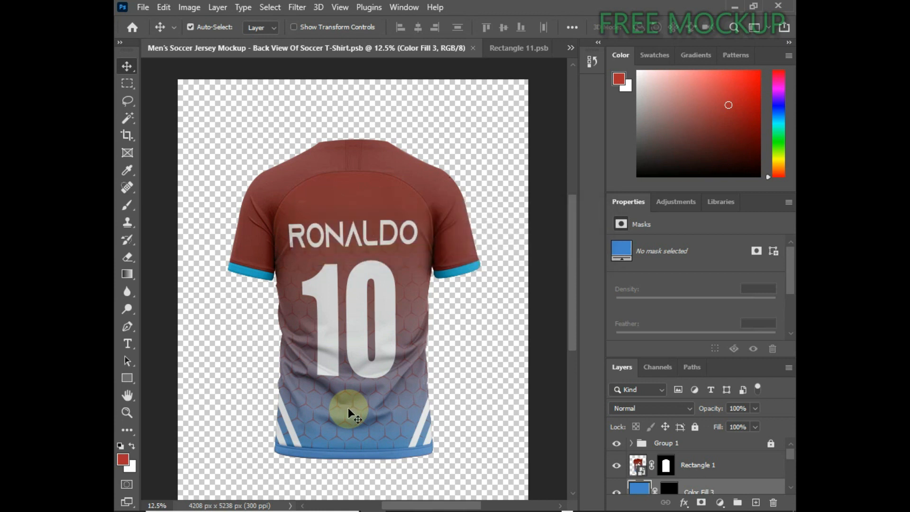
{"action": "left_click", "coordinate": [472, 48]}
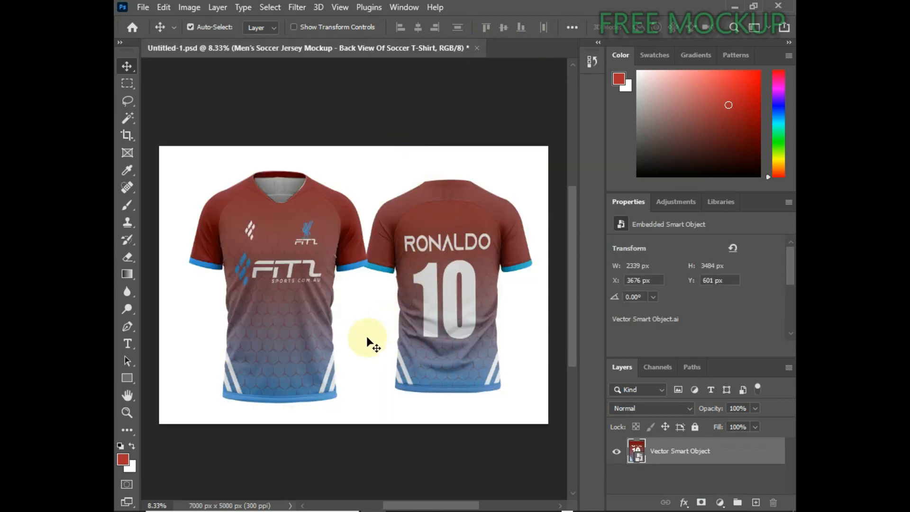
{"action": "mouse_move", "coordinate": [593, 510]}
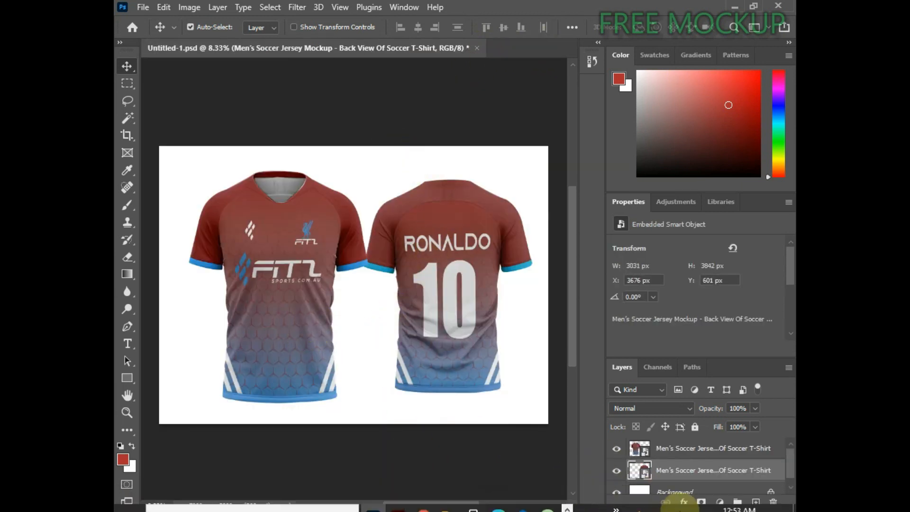